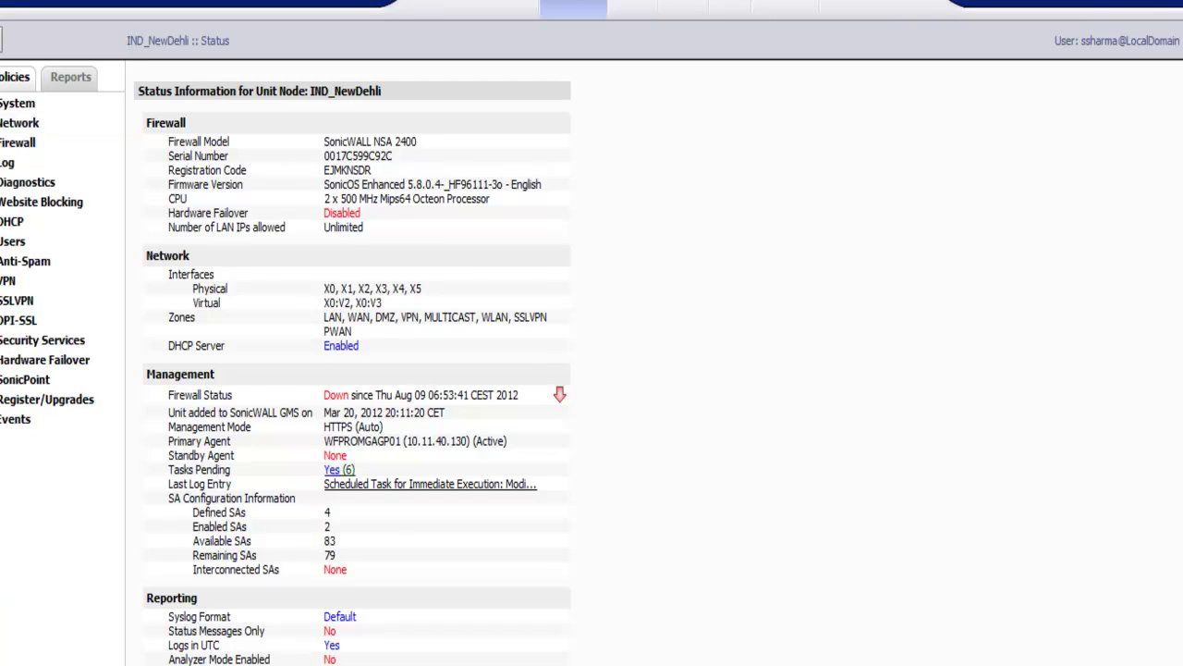
# Expand the unit's Website Blocking settings and review the content filter status and subscription expiry on the firewall's own Content Filter page
pyautogui.click(18, 201)
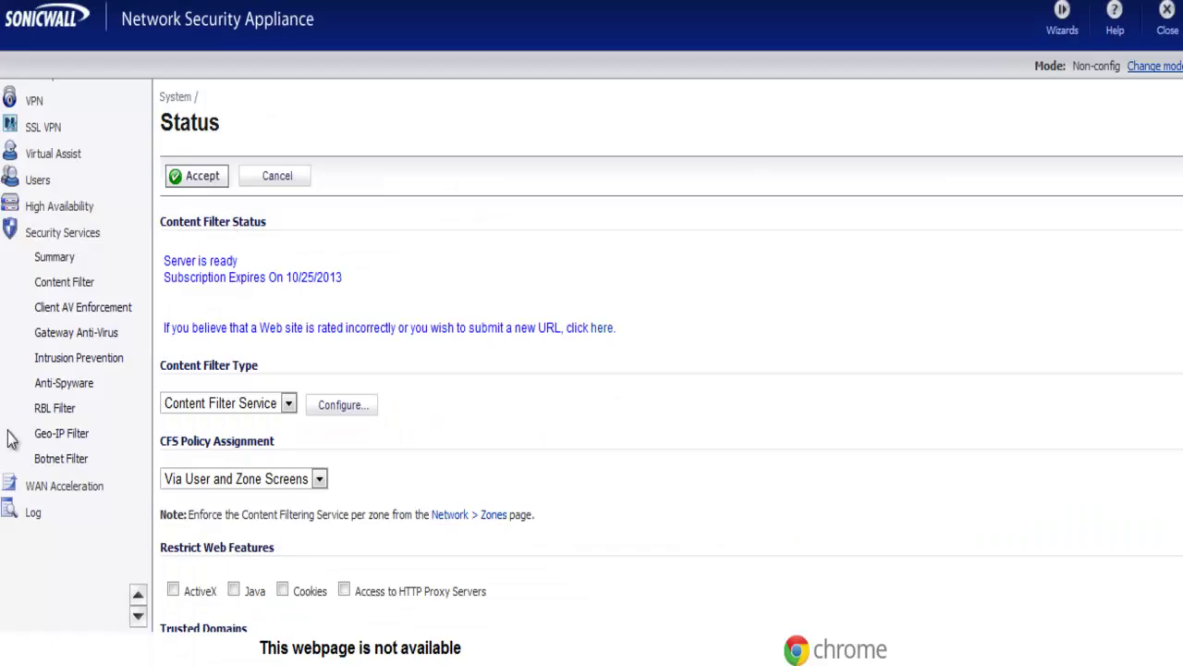
pyautogui.click(138, 594)
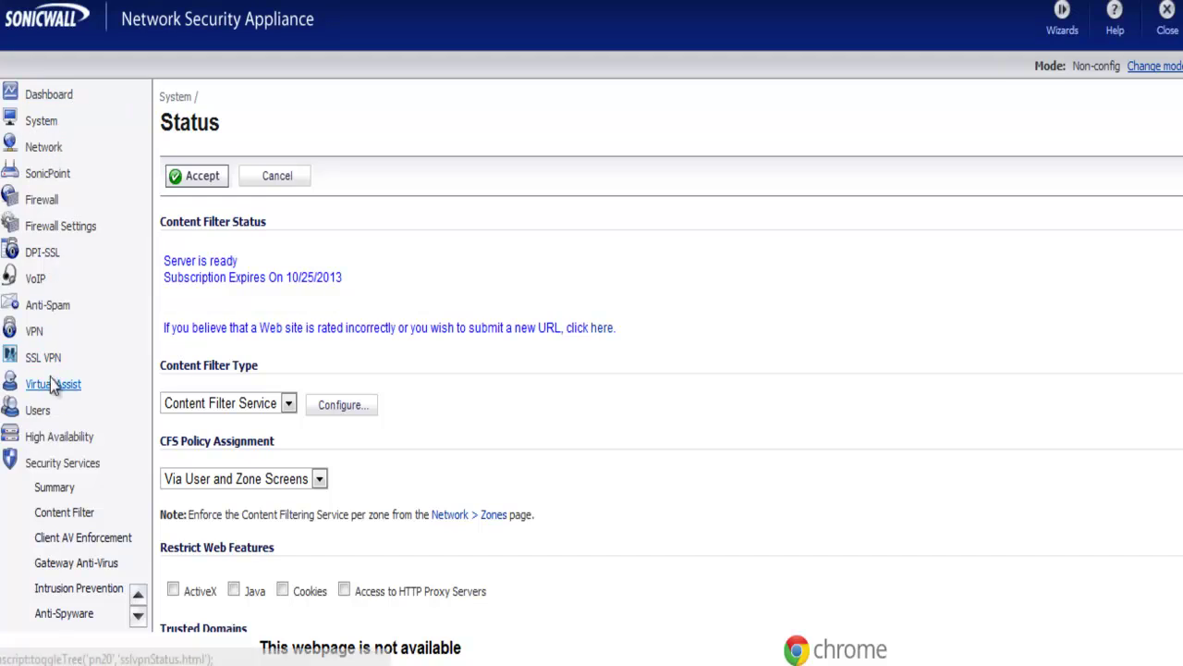
pyautogui.click(137, 615)
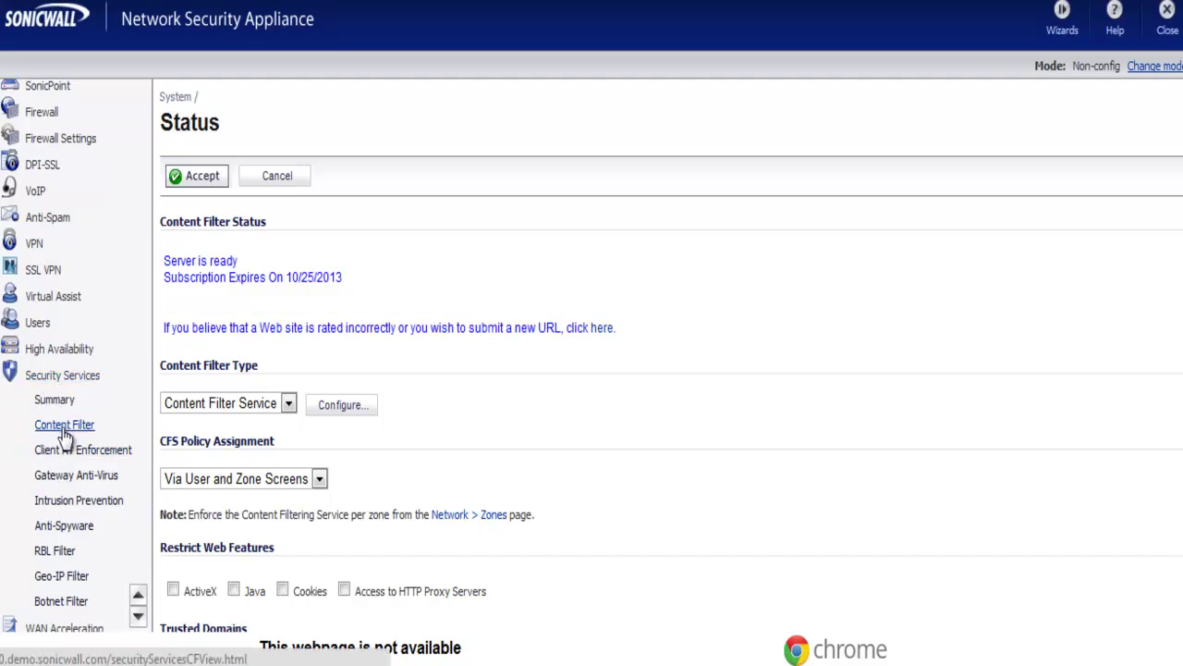
pyautogui.click(64, 428)
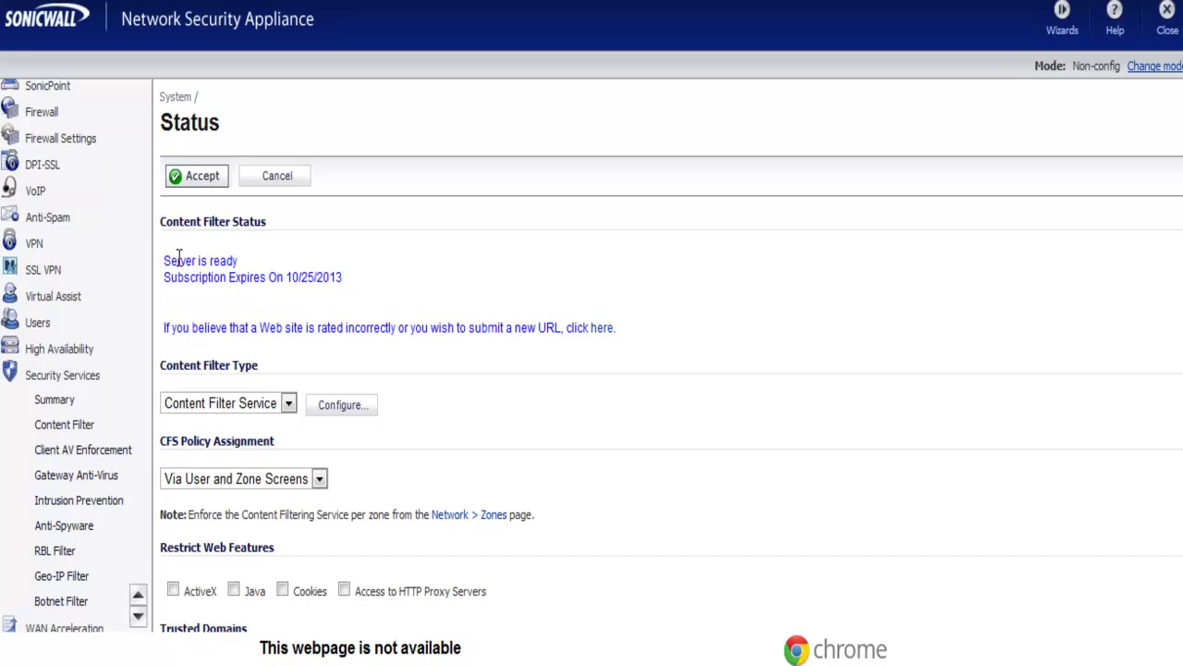
pyautogui.moveTo(164, 260); pyautogui.dragTo(349, 283)
pyautogui.click(348, 283)
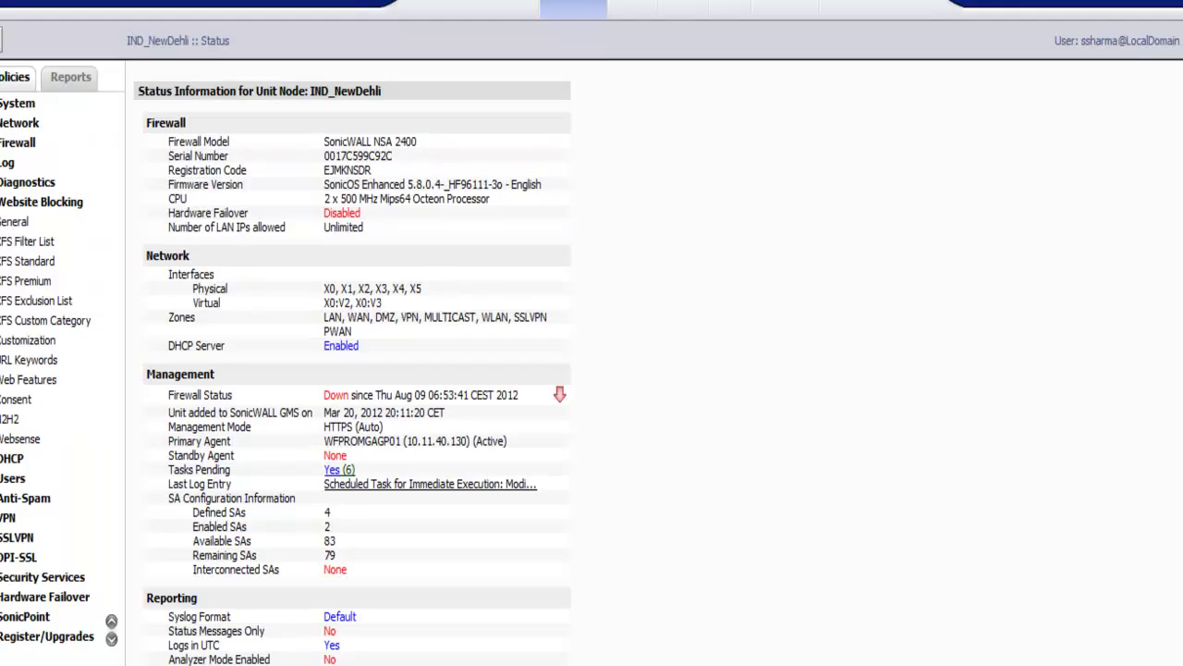
# Review the CFS Filter List settings, including the HTTPS content filtering note, and the Default policy on the CFS Premium page
pyautogui.click(27, 242)
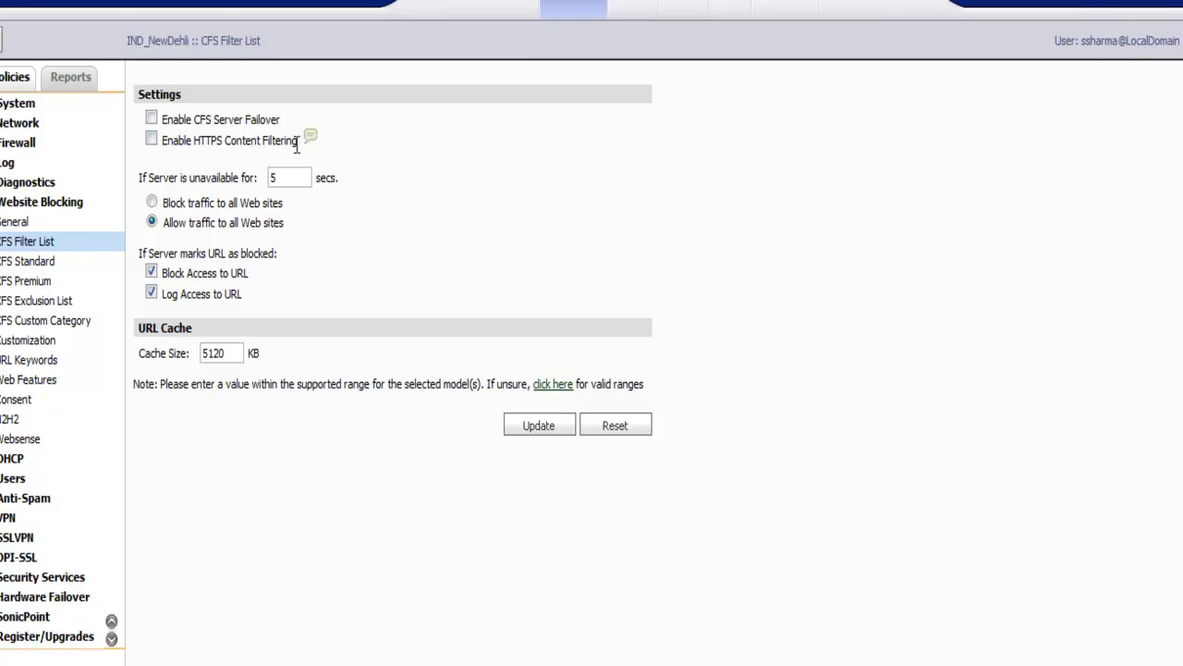
pyautogui.moveTo(312, 140)
pyautogui.click(30, 288)
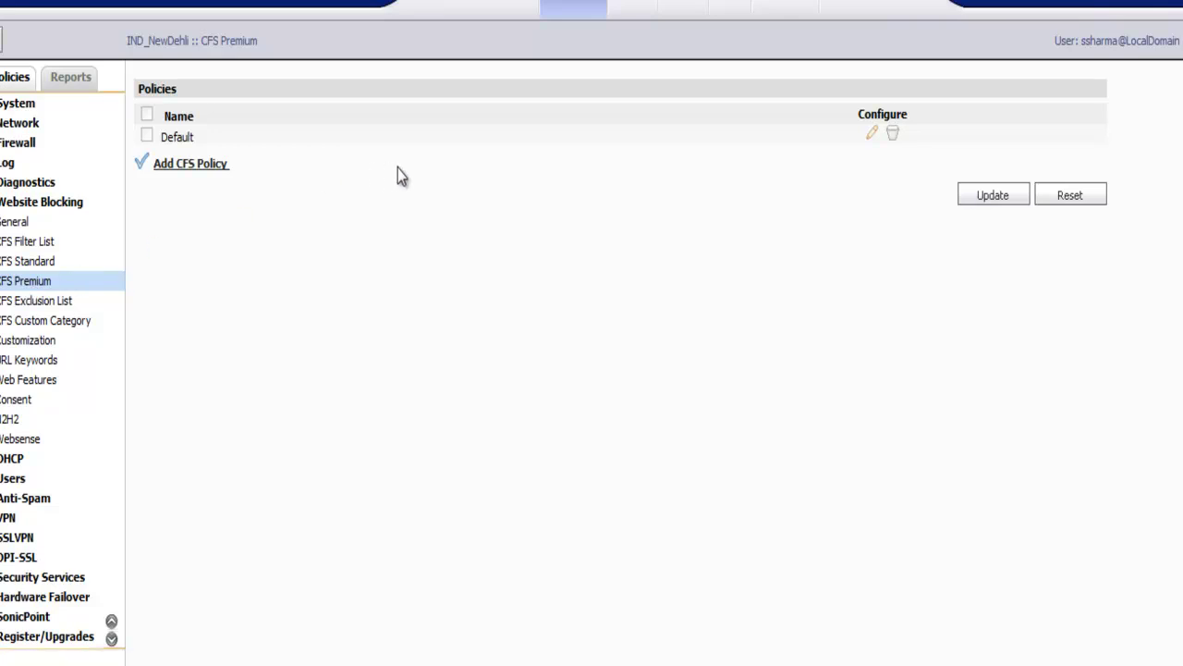
pyautogui.doubleClick(171, 138)
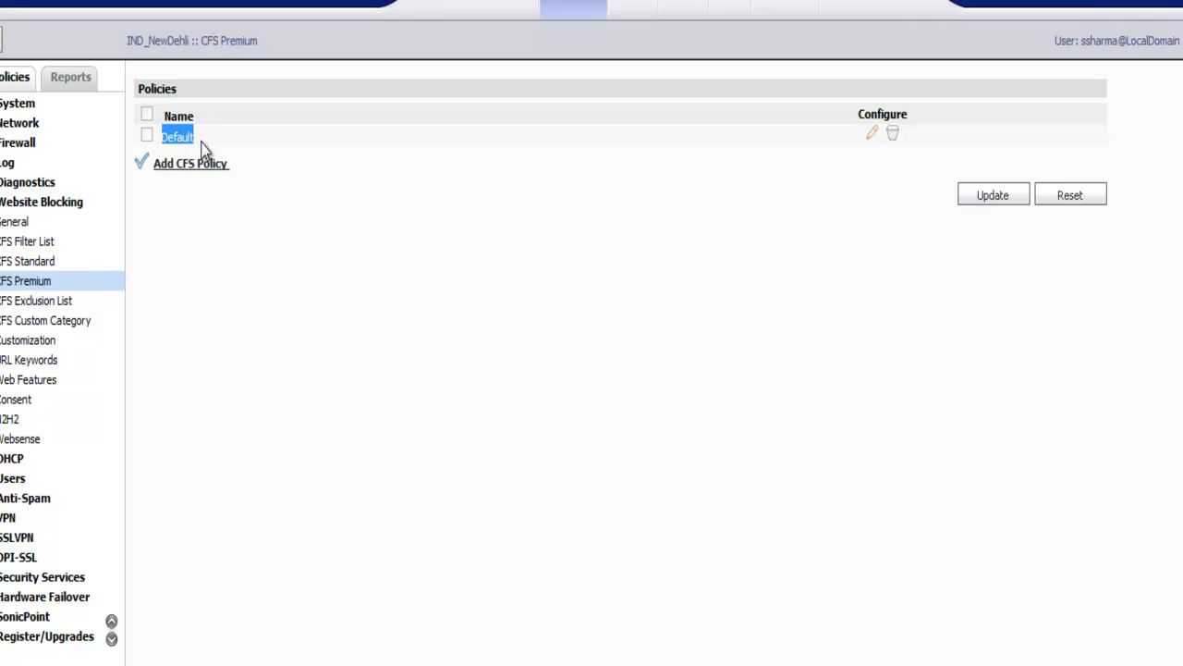
pyautogui.click(367, 229)
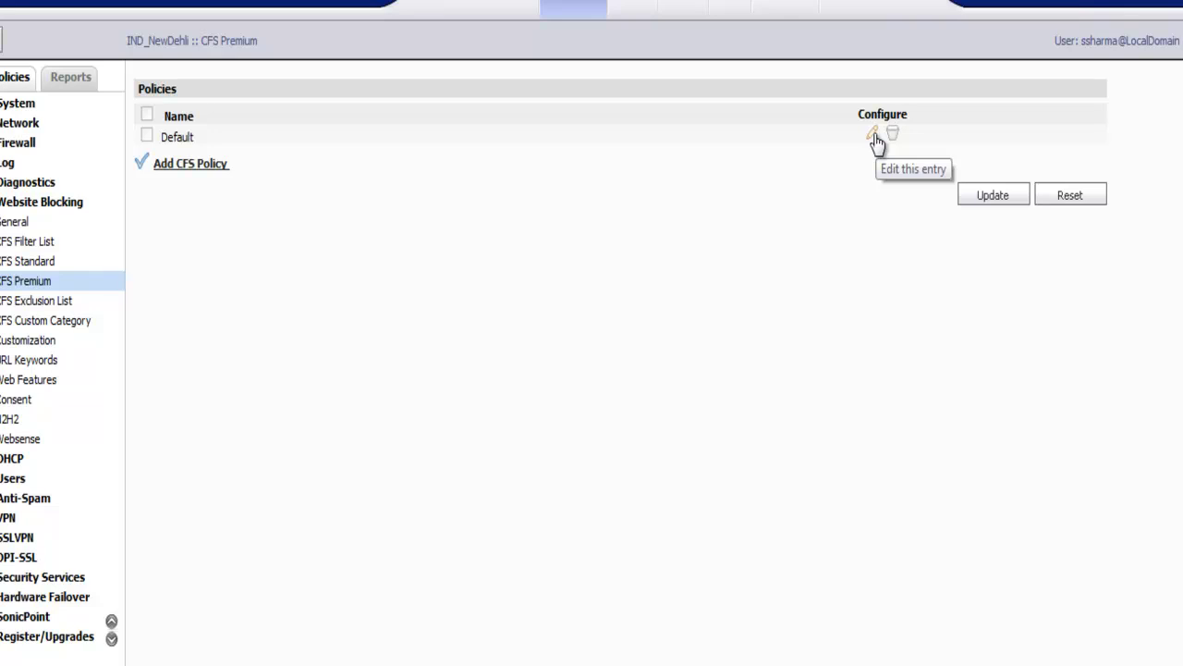
# Draft a new CFS policy named ABC, look through its forbidden URL categories and settings, and discard it
pyautogui.click(176, 164)
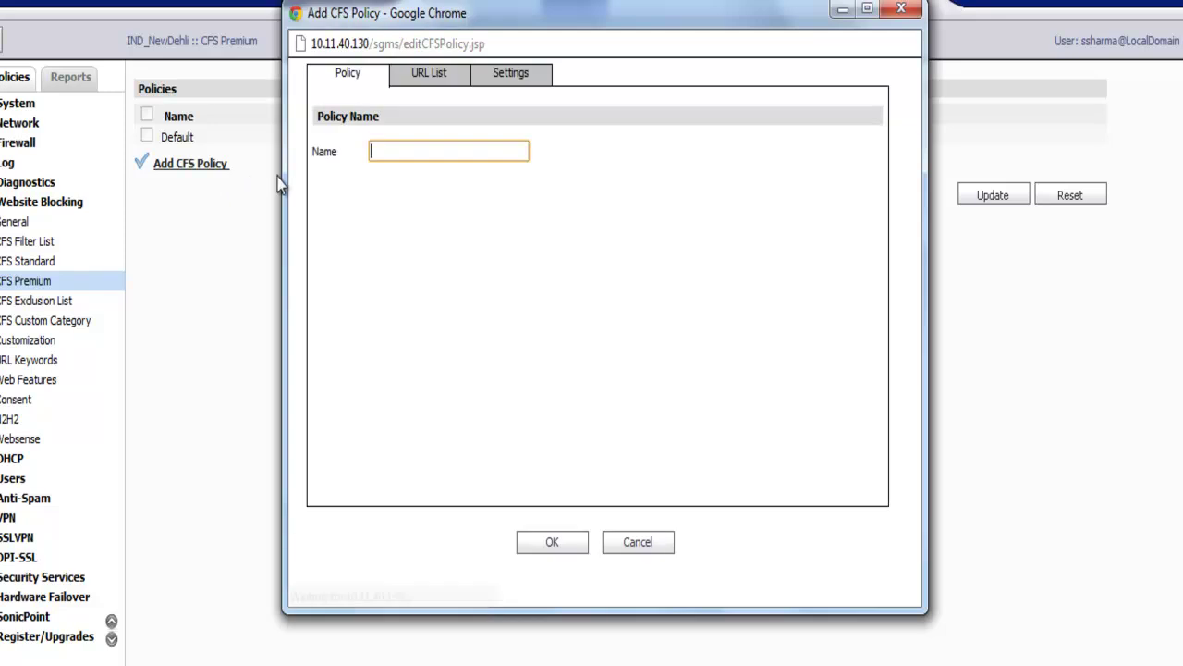
pyautogui.write('ABC')
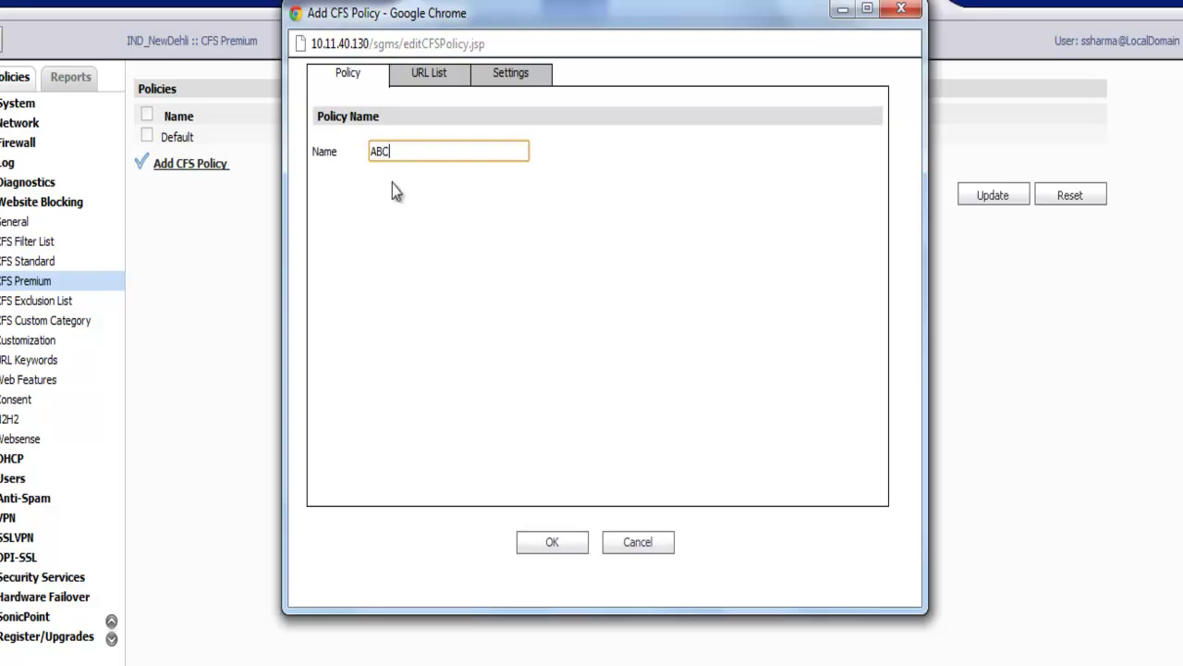
pyautogui.click(432, 74)
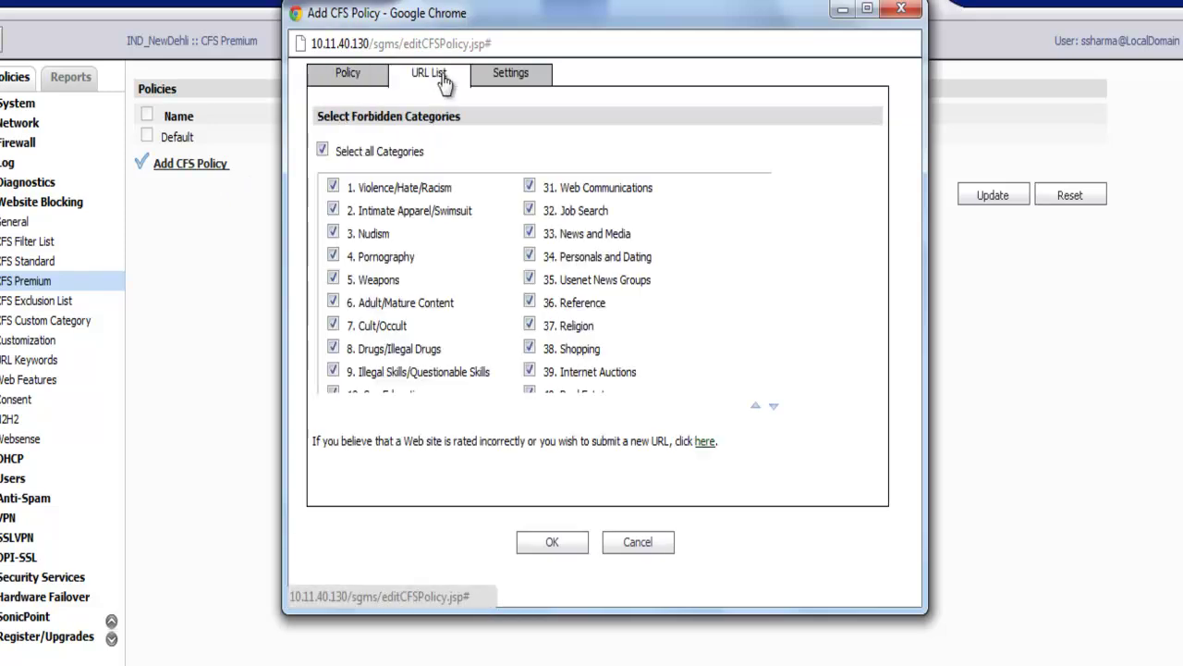
pyautogui.click(774, 407)
pyautogui.click(774, 409)
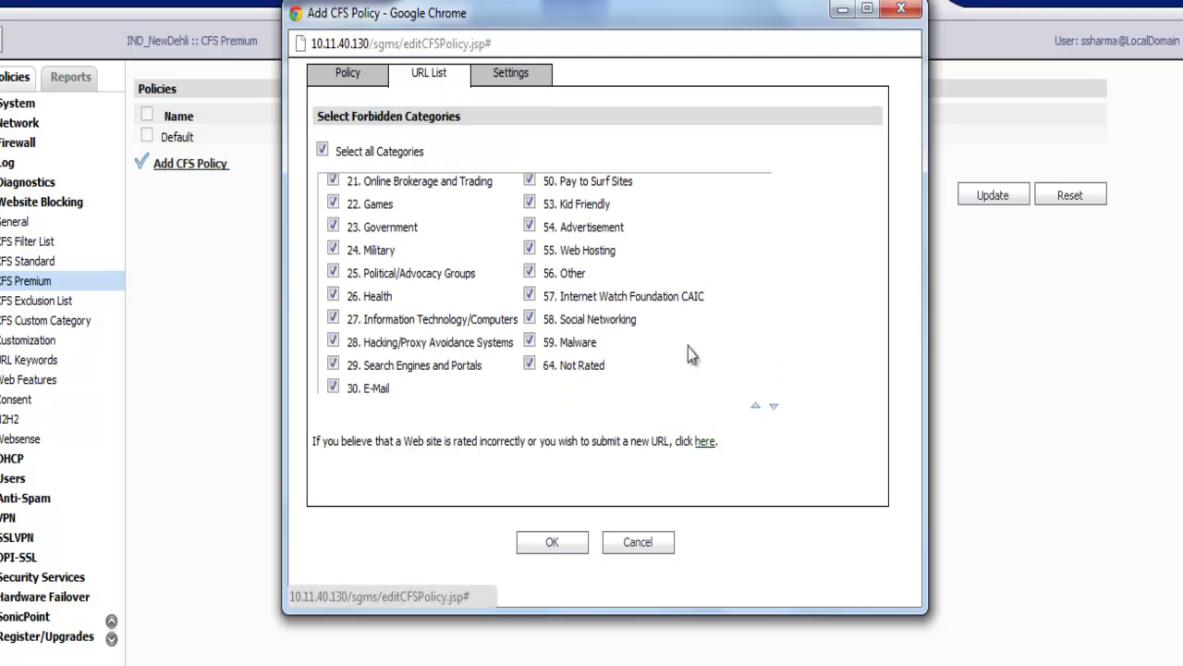
pyautogui.click(756, 407)
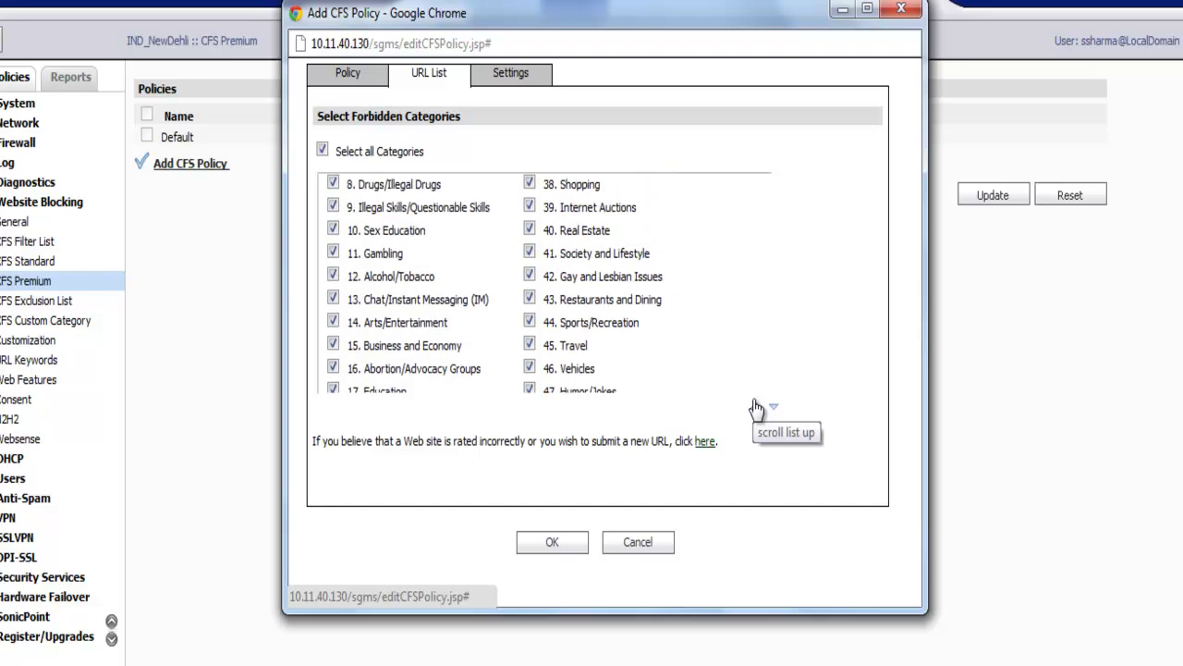
pyautogui.click(524, 85)
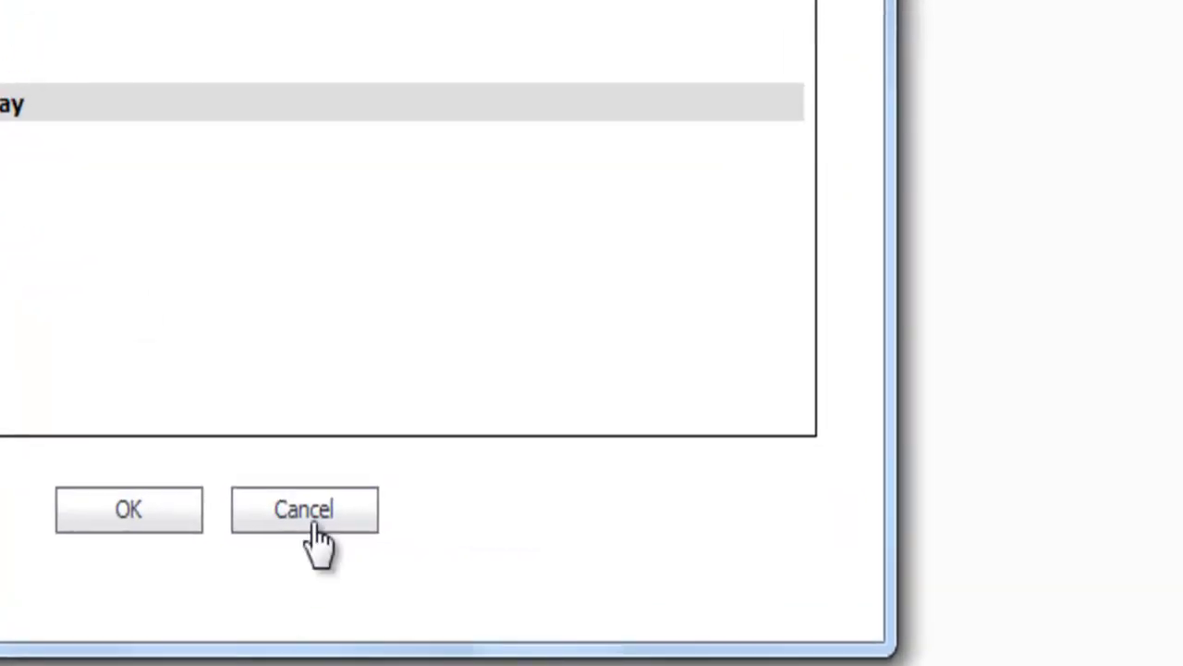
pyautogui.click(312, 518)
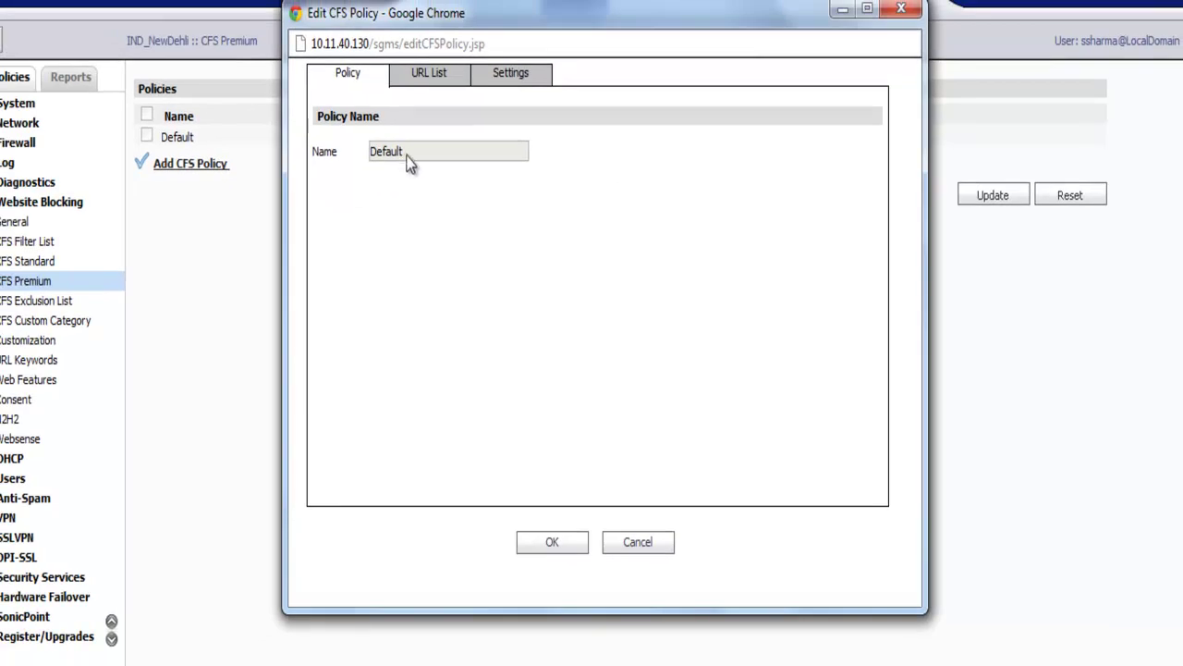
# Examine the Default CFS policy's forbidden categories and its custom list, safe search and time-of-day settings, and close it without saving
pyautogui.moveTo(410, 155); pyautogui.dragTo(371, 150)
pyautogui.click(431, 76)
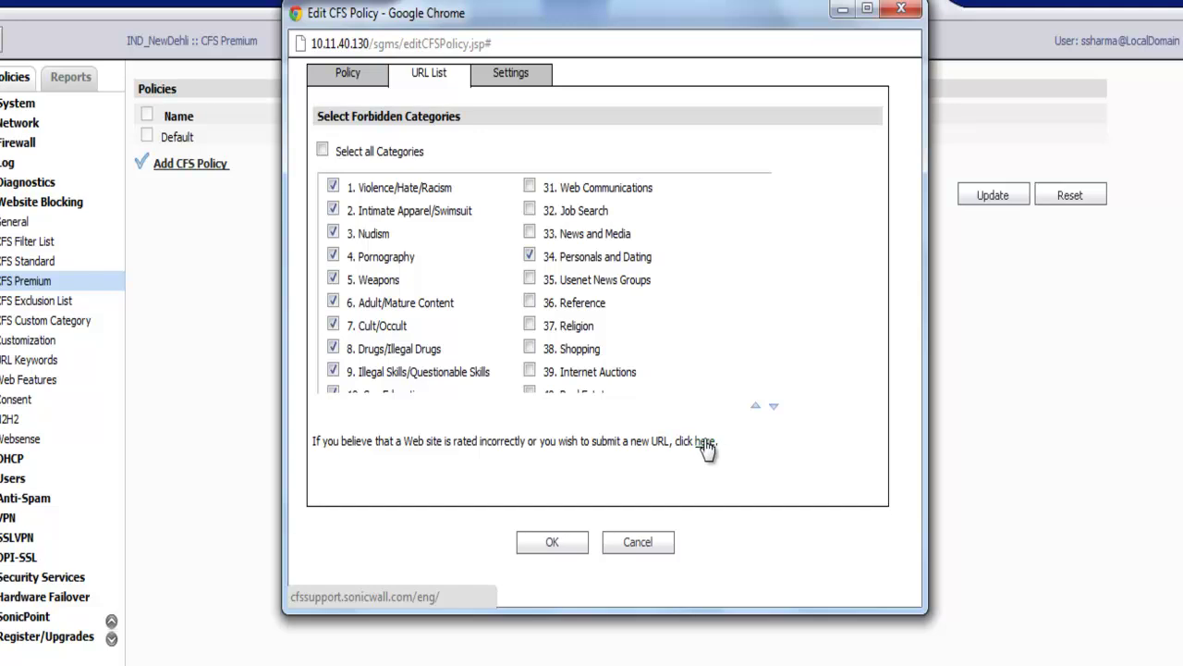
pyautogui.moveTo(773, 407)
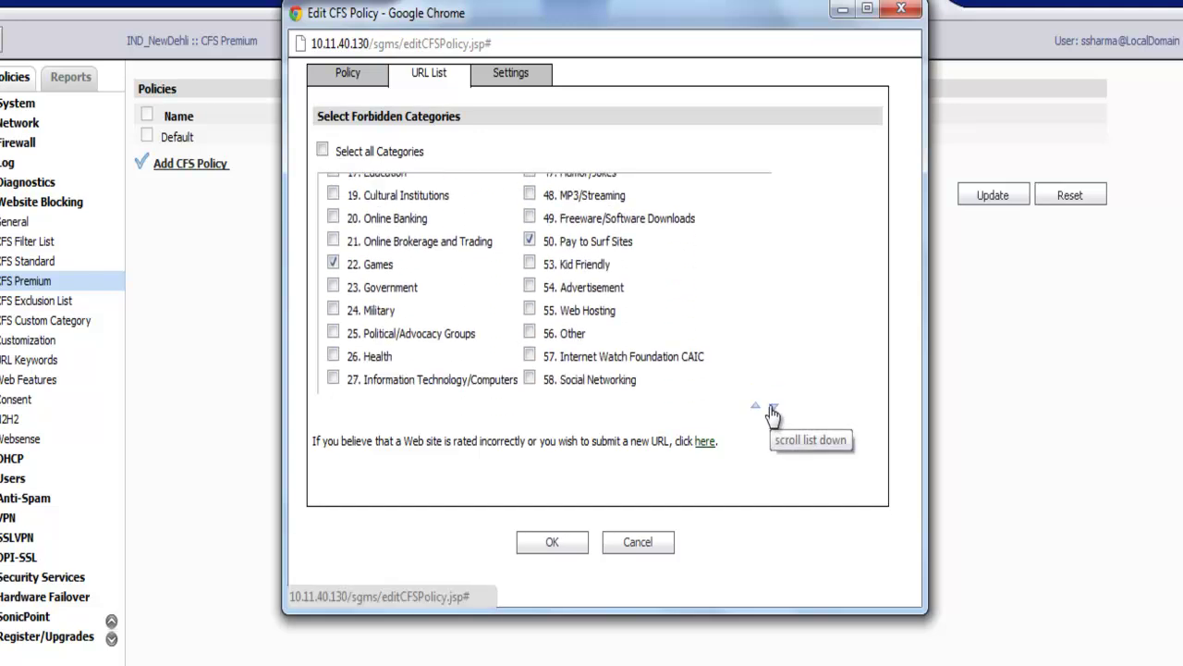
pyautogui.click(530, 275)
pyautogui.click(529, 274)
pyautogui.moveTo(773, 407)
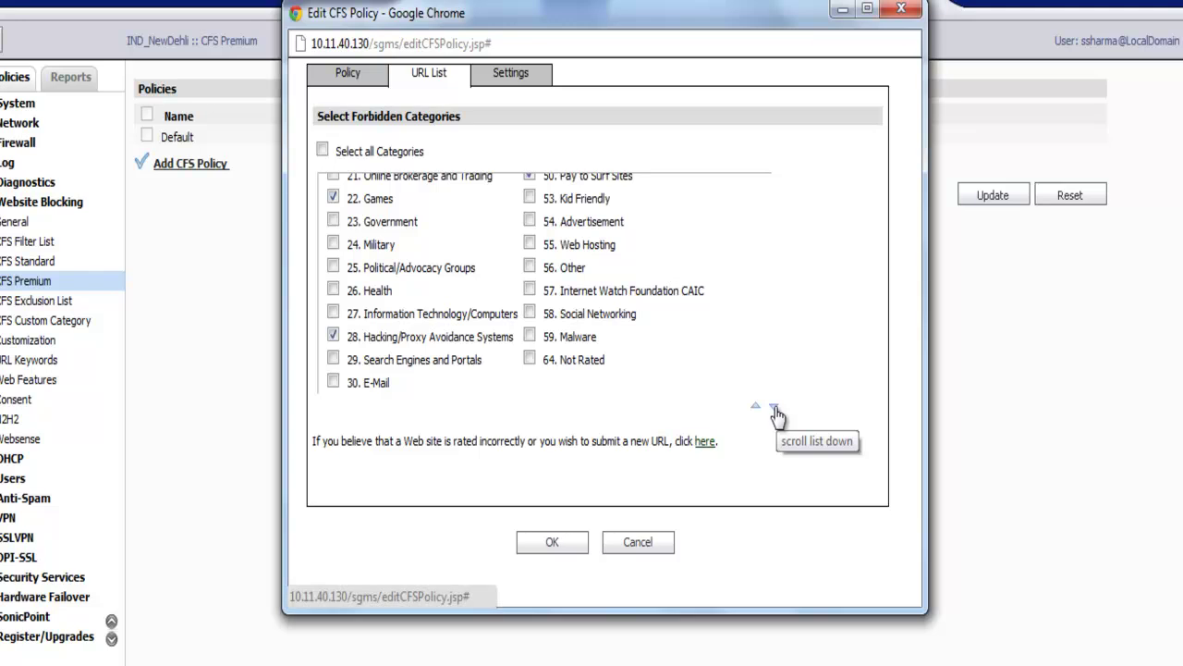
pyautogui.click(522, 76)
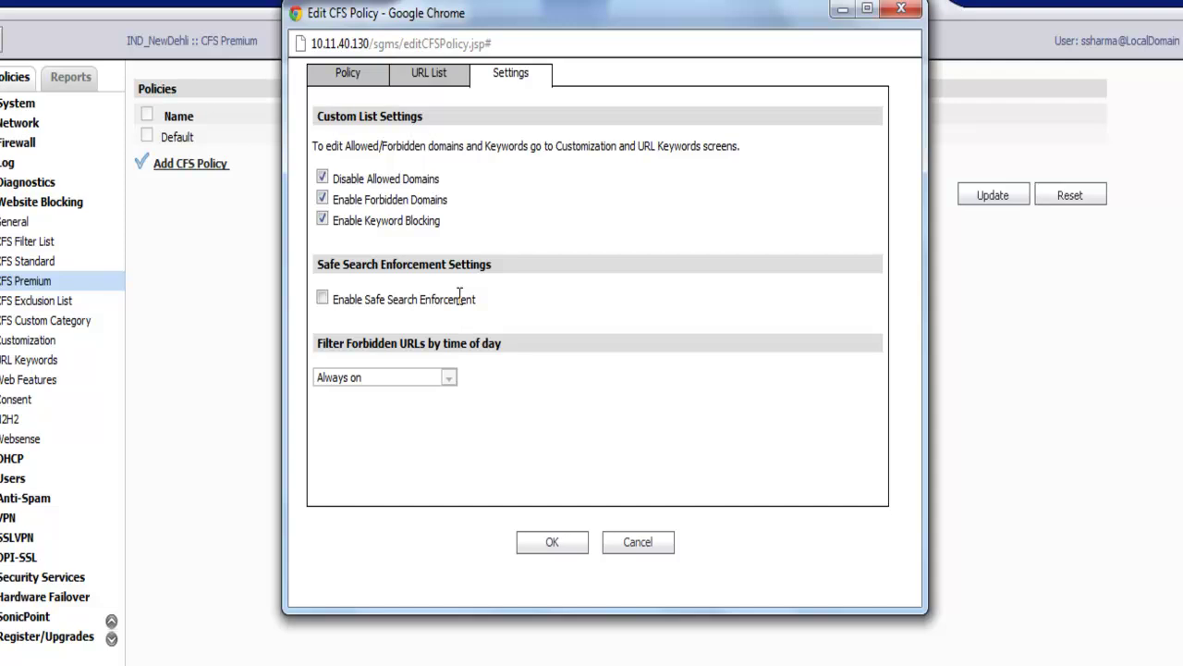
pyautogui.click(408, 85)
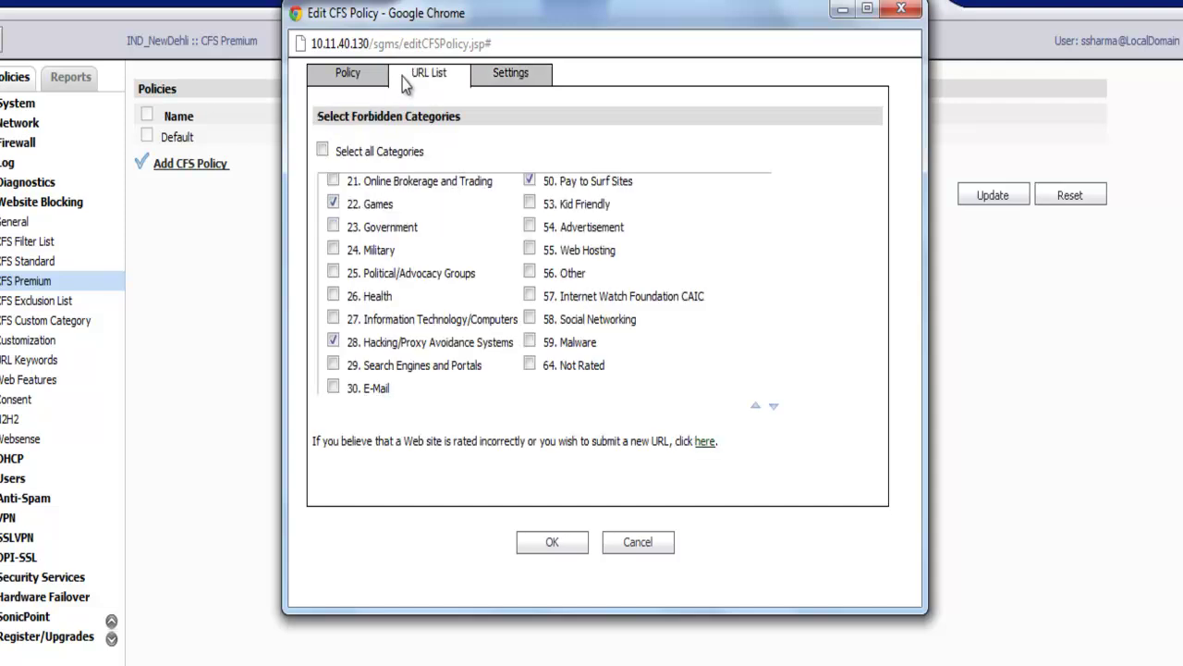
pyautogui.click(508, 80)
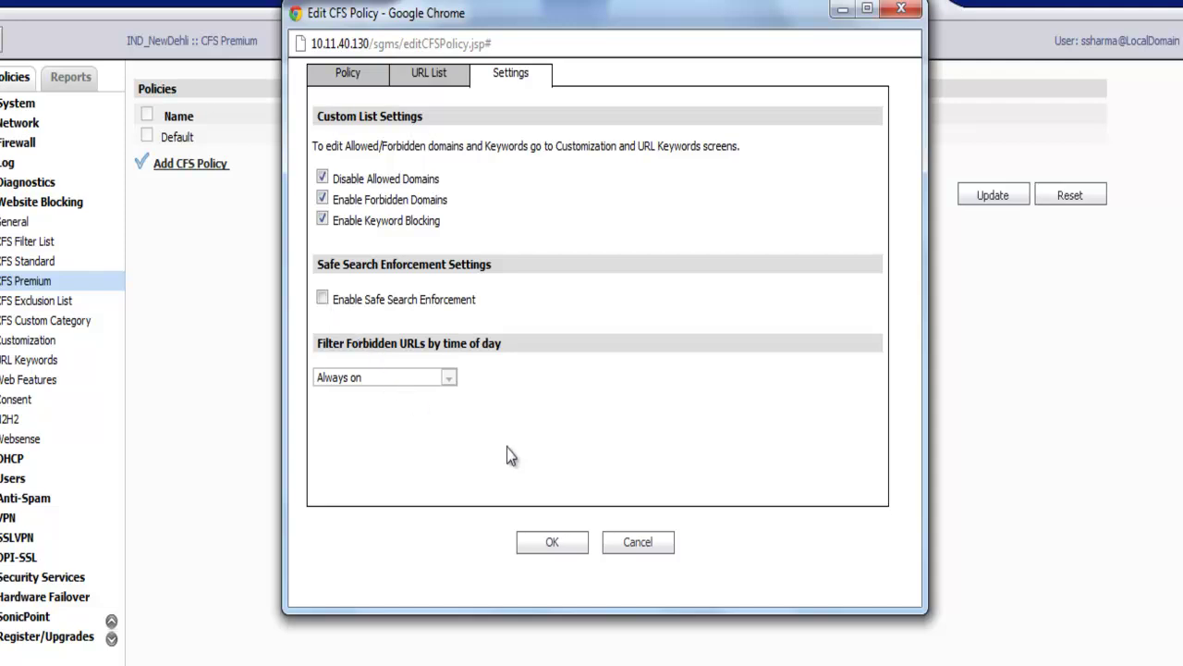
pyautogui.click(351, 76)
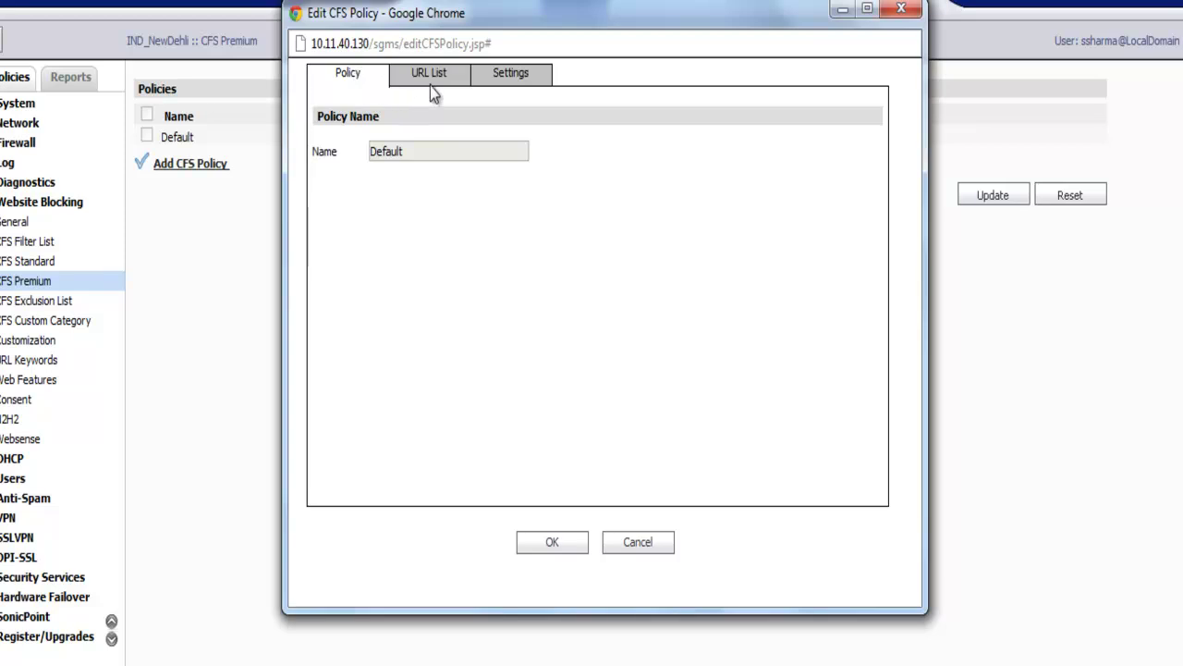
pyautogui.click(638, 542)
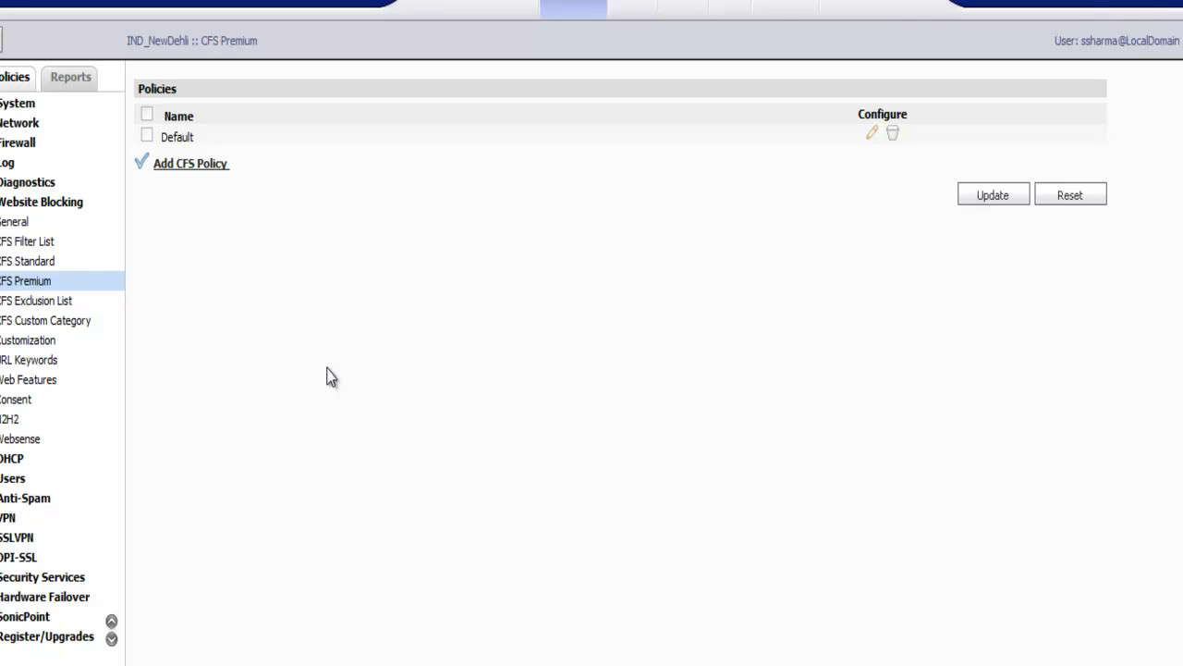
# Open the CFS Exclusion List and try to add an IP range entry with both address fields left blank
pyautogui.click(29, 311)
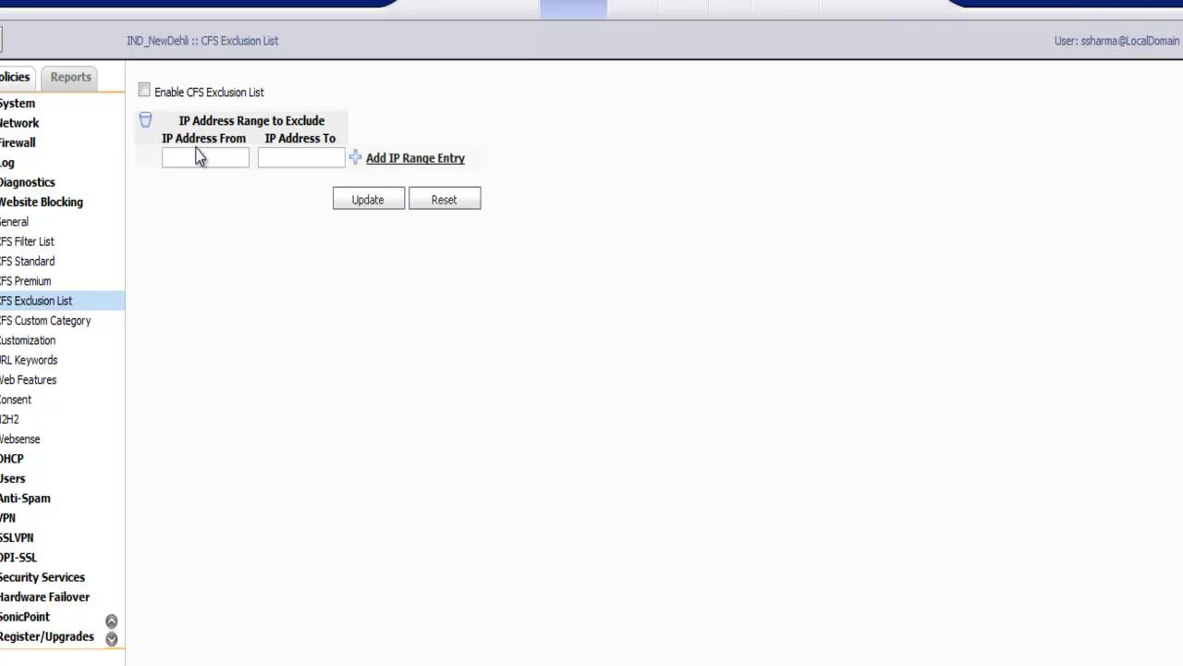
pyautogui.click(197, 158)
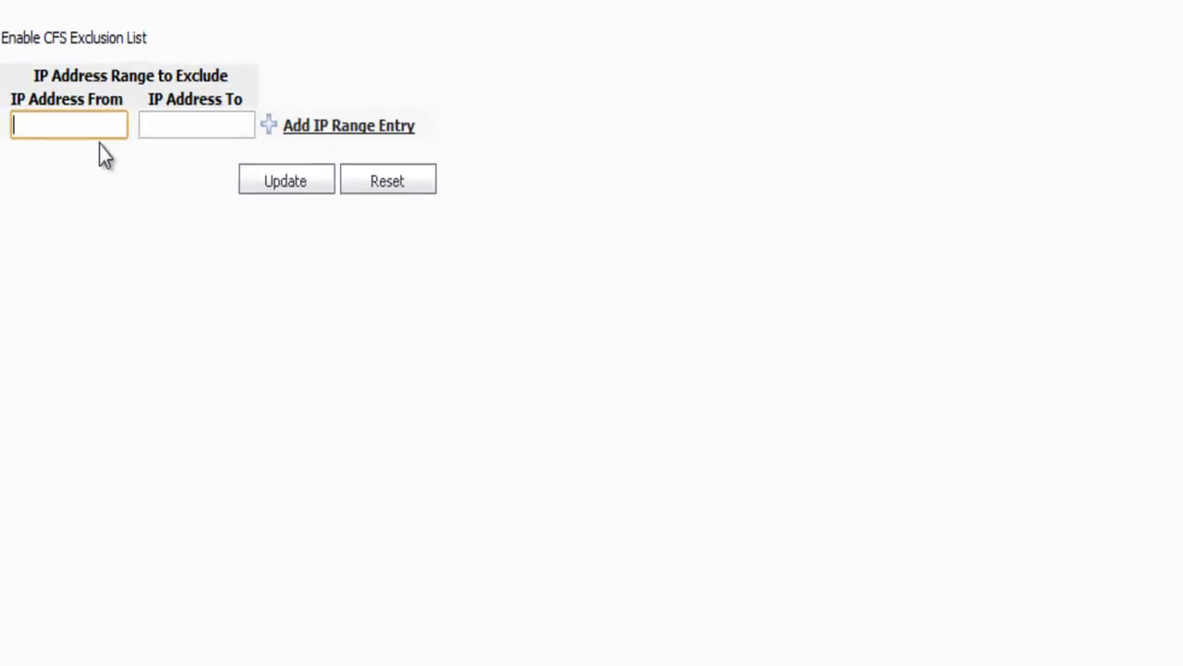
pyautogui.click(139, 63)
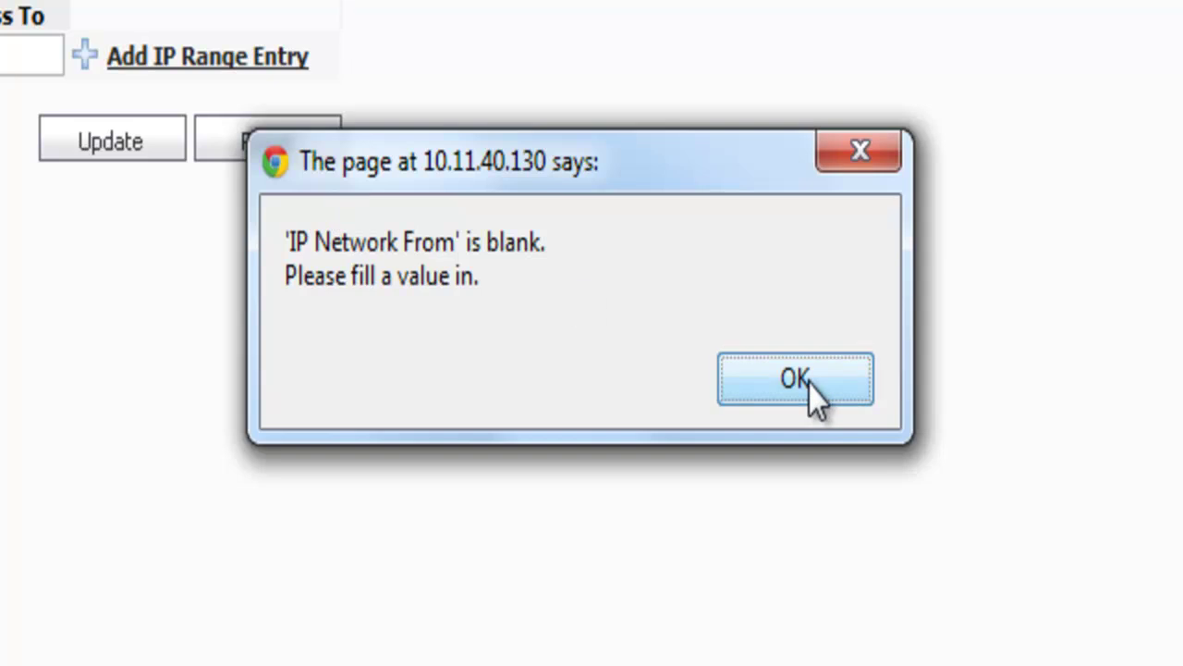
pyautogui.click(809, 384)
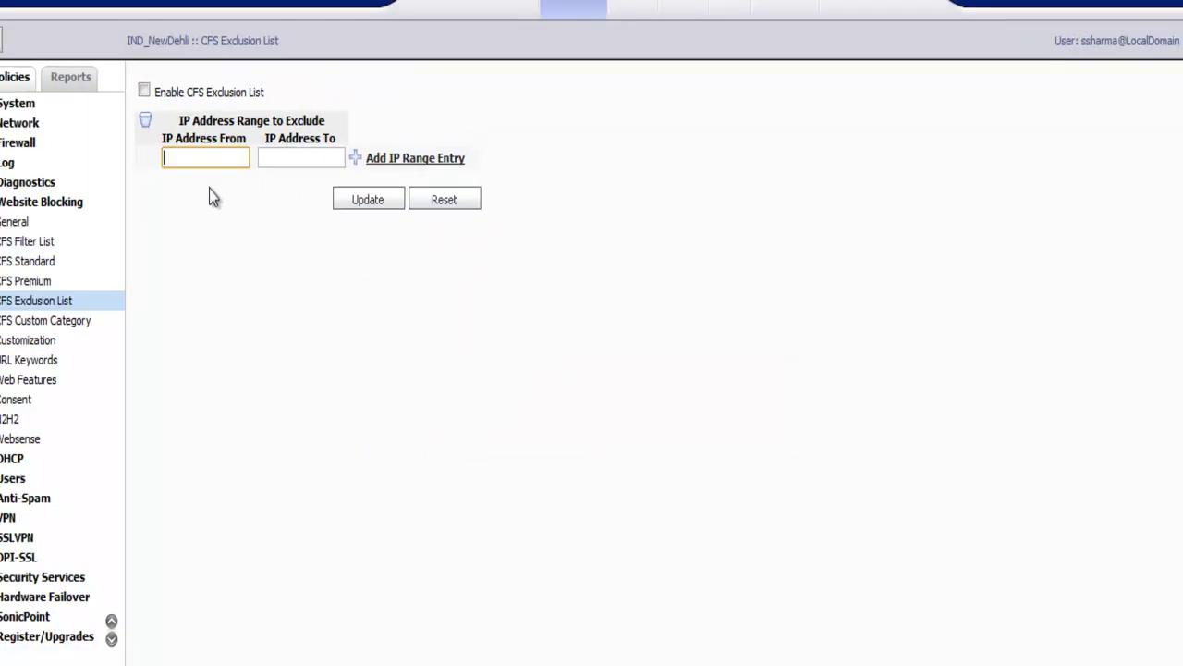
pyautogui.click(292, 156)
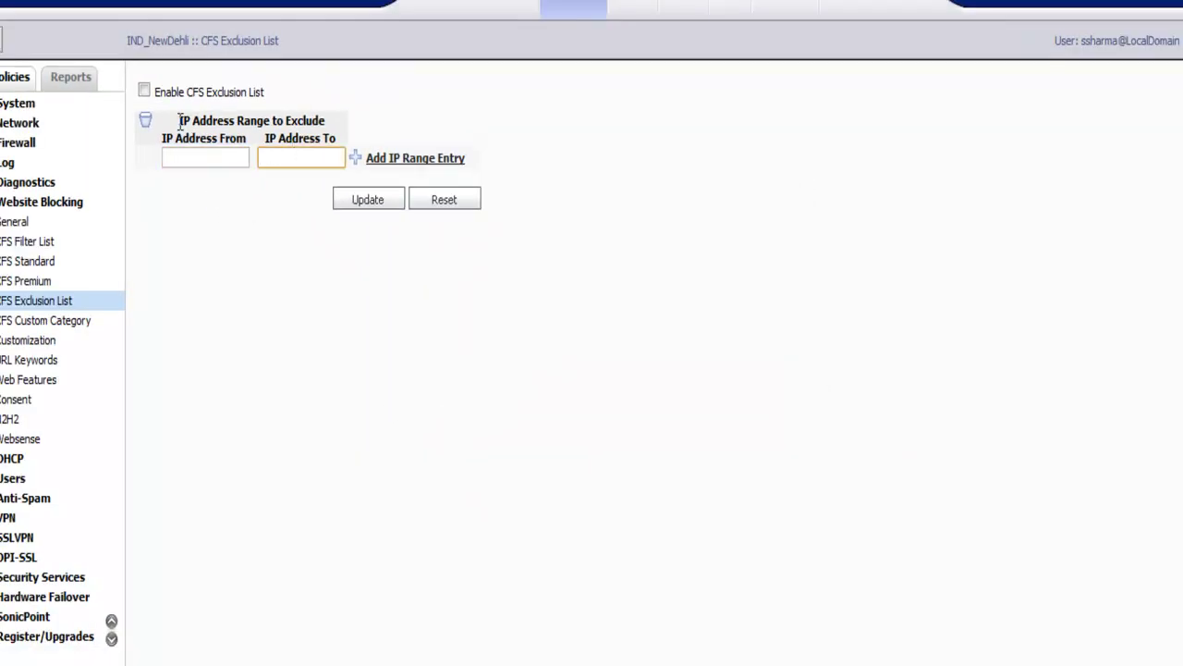
# Start a new CFS custom category named My Policy and assign it to category 64: Not Rated
pyautogui.click(61, 326)
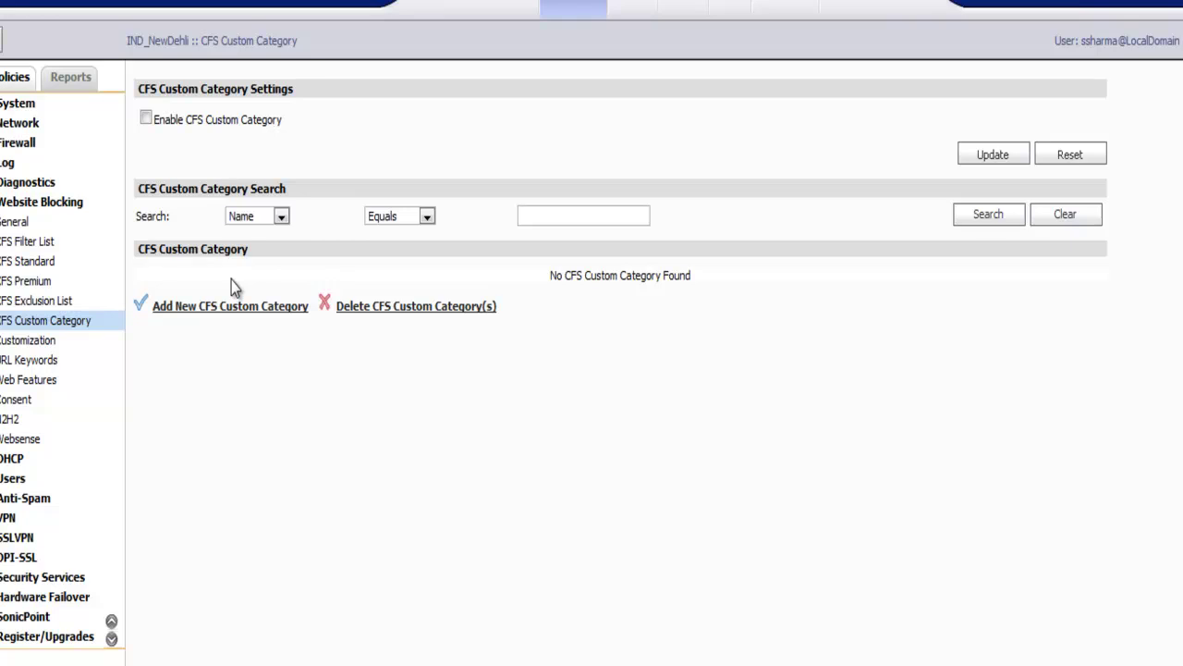
pyautogui.click(206, 308)
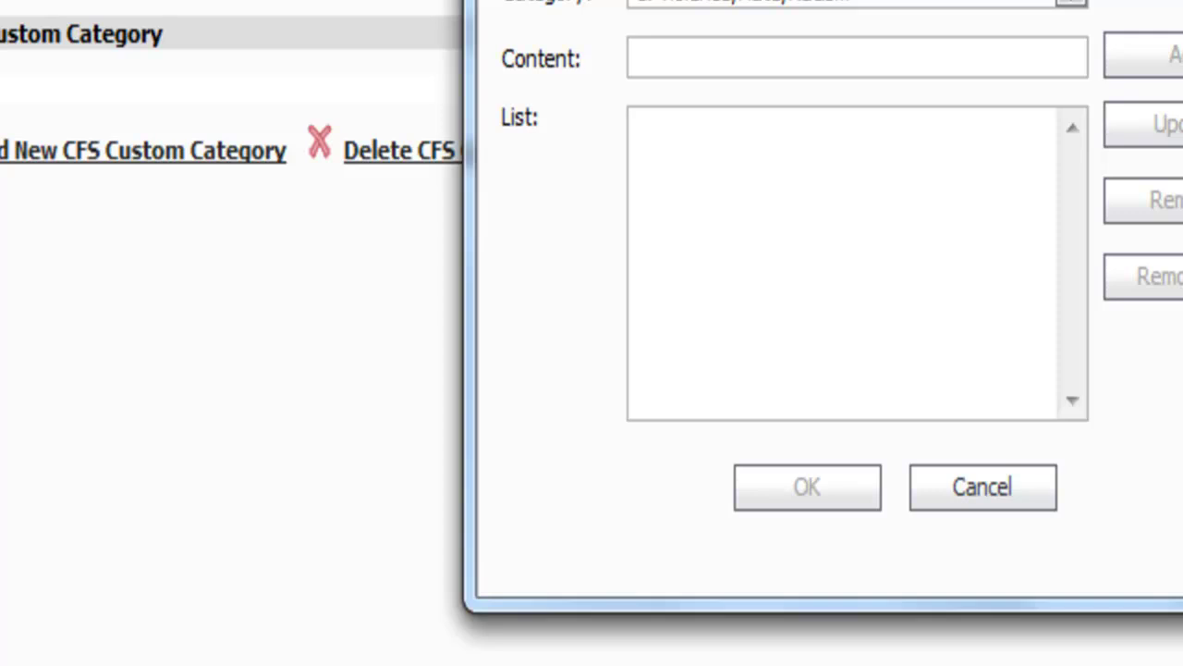
pyautogui.click(726, 4)
pyautogui.moveTo(1076, 140); pyautogui.dragTo(1084, 573)
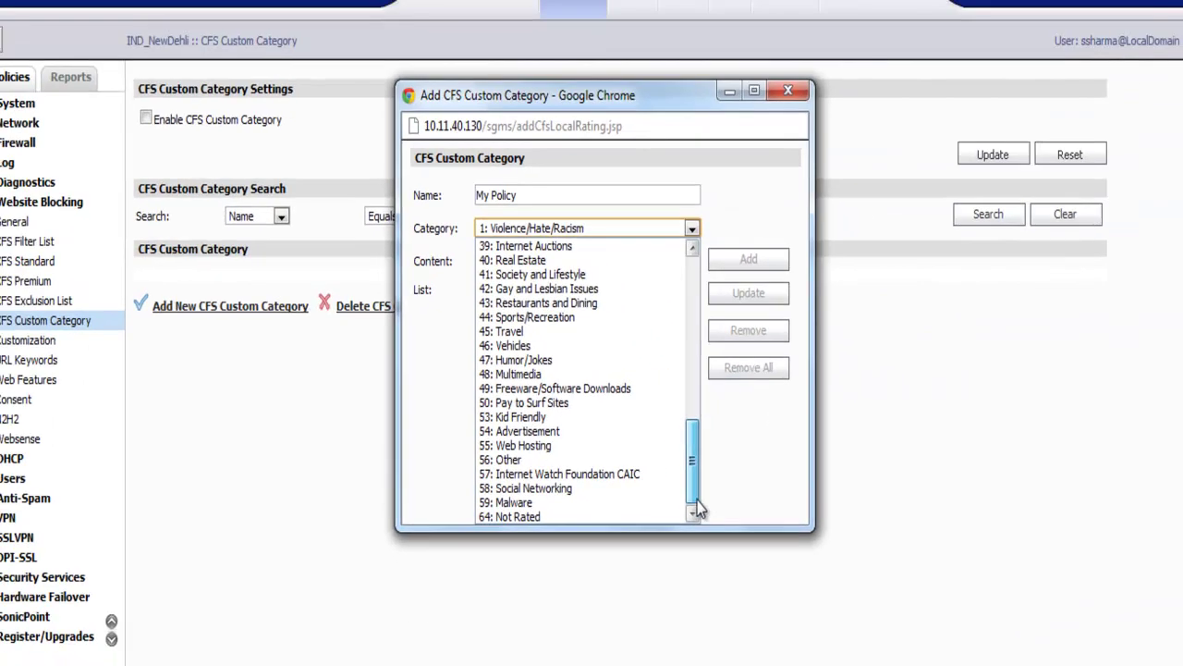
pyautogui.click(635, 514)
# Add the content entry "Pron, Hacking" to the custom category's list, and discard the new category
pyautogui.click(538, 263)
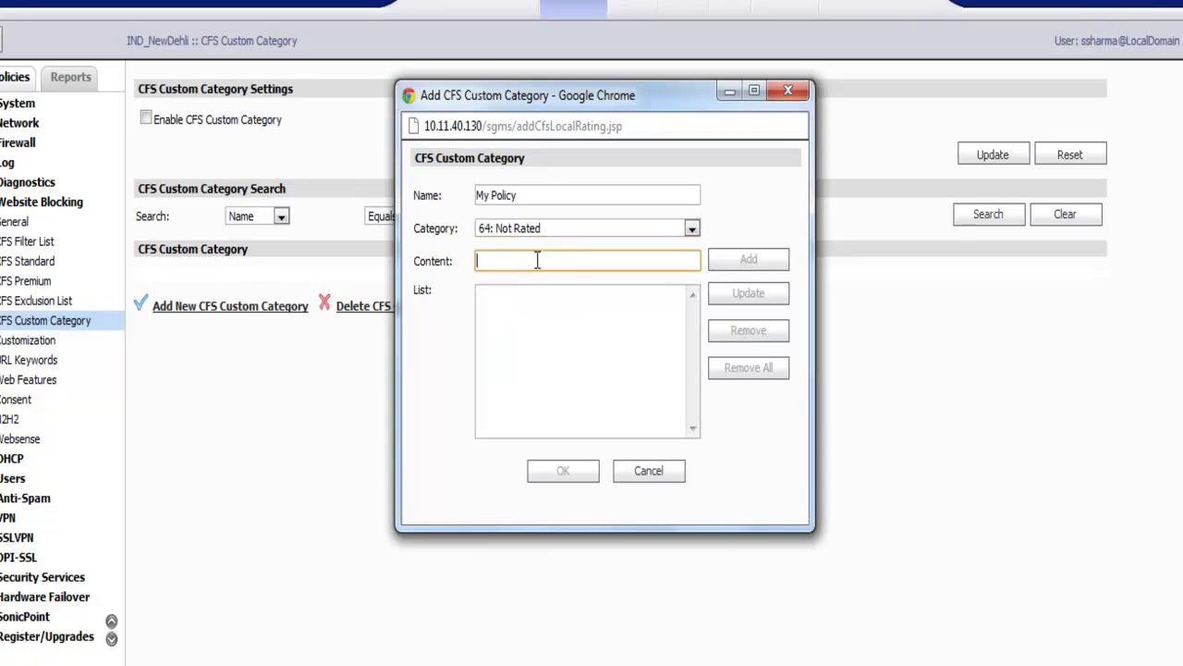
pyautogui.write('se')
pyautogui.press('Num_Lock')
pyautogui.press('BackSpace')
pyautogui.press('BackSpace')
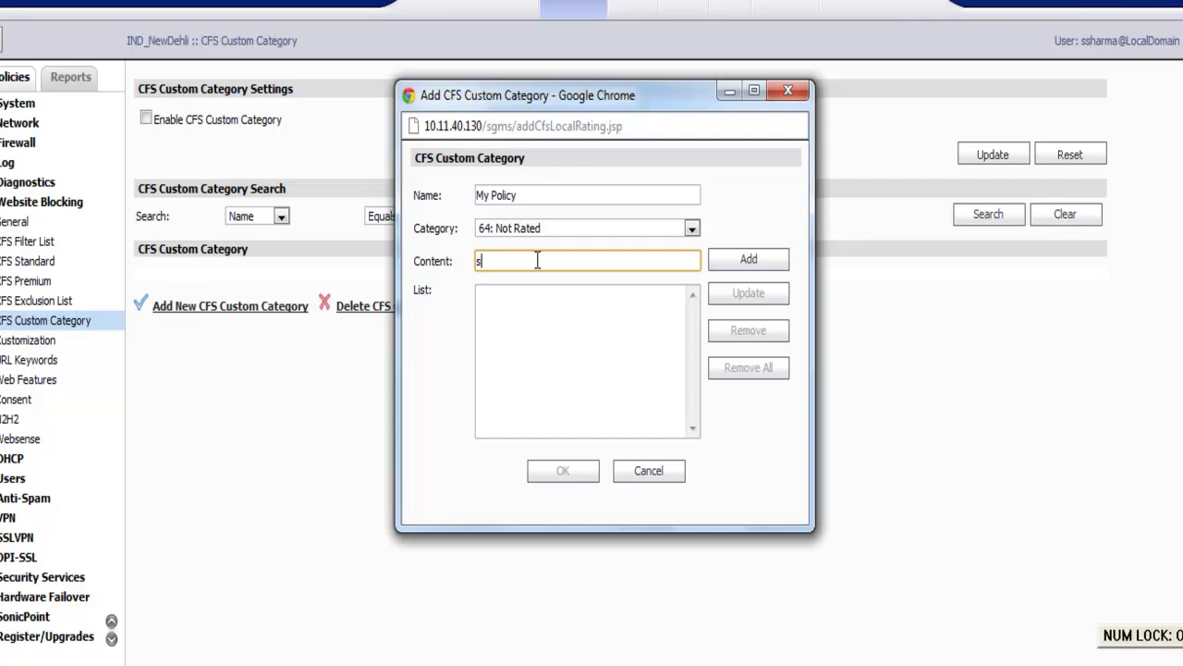
pyautogui.write('Pron, Hacking')
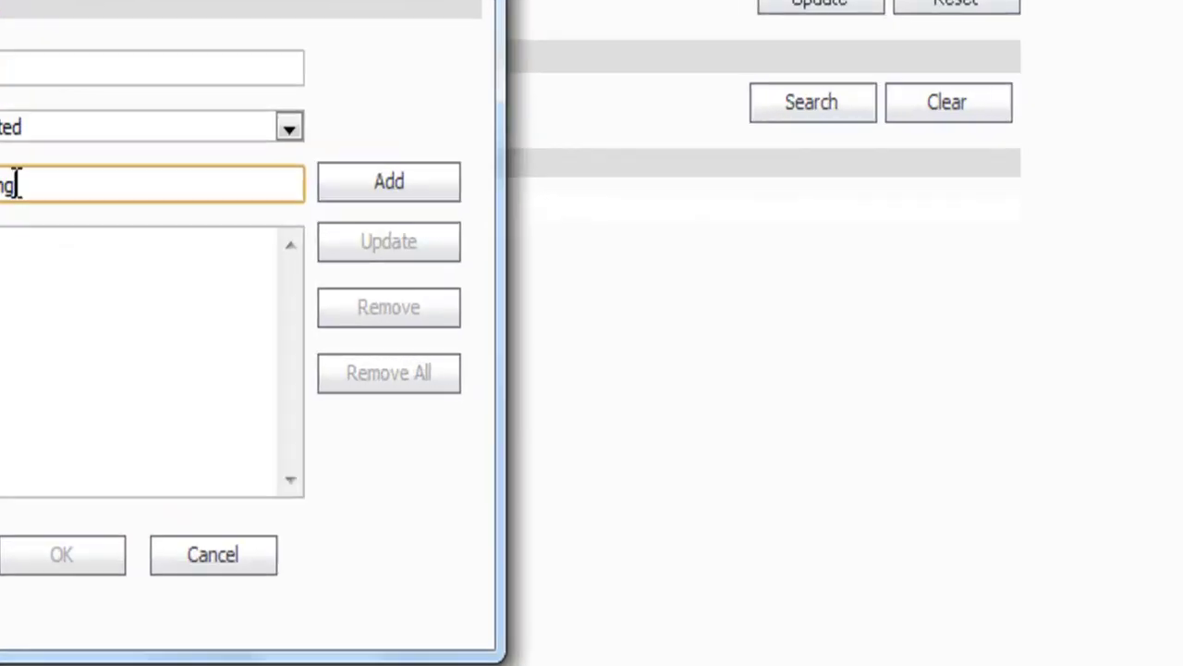
pyautogui.click(737, 258)
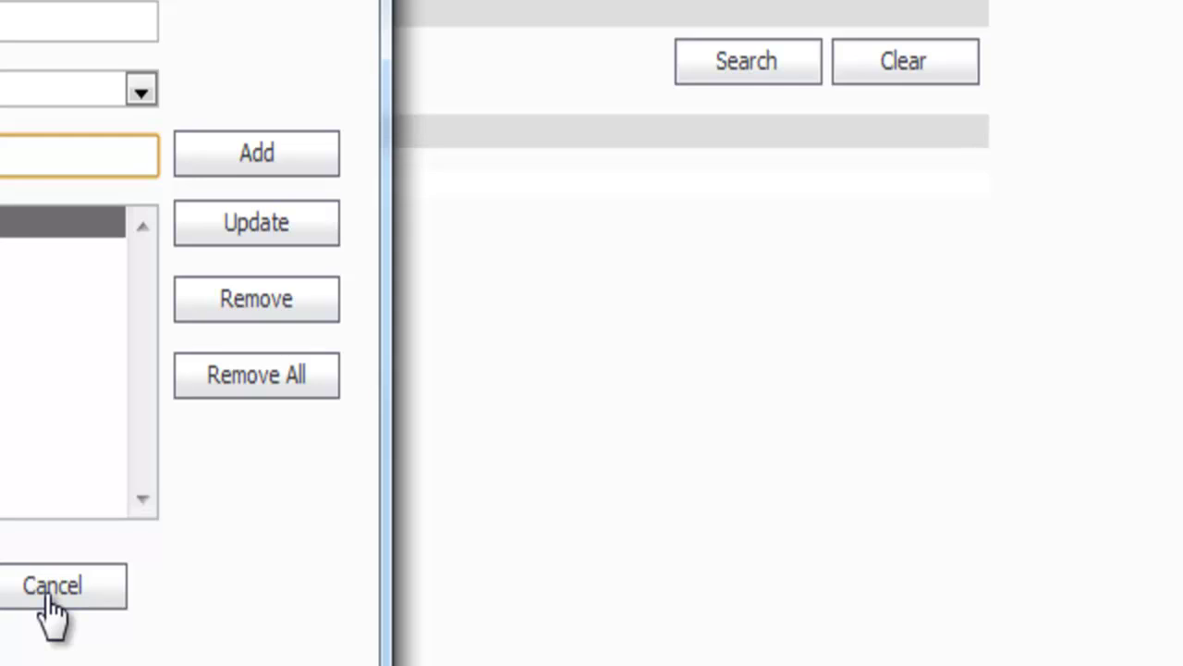
pyautogui.click(51, 590)
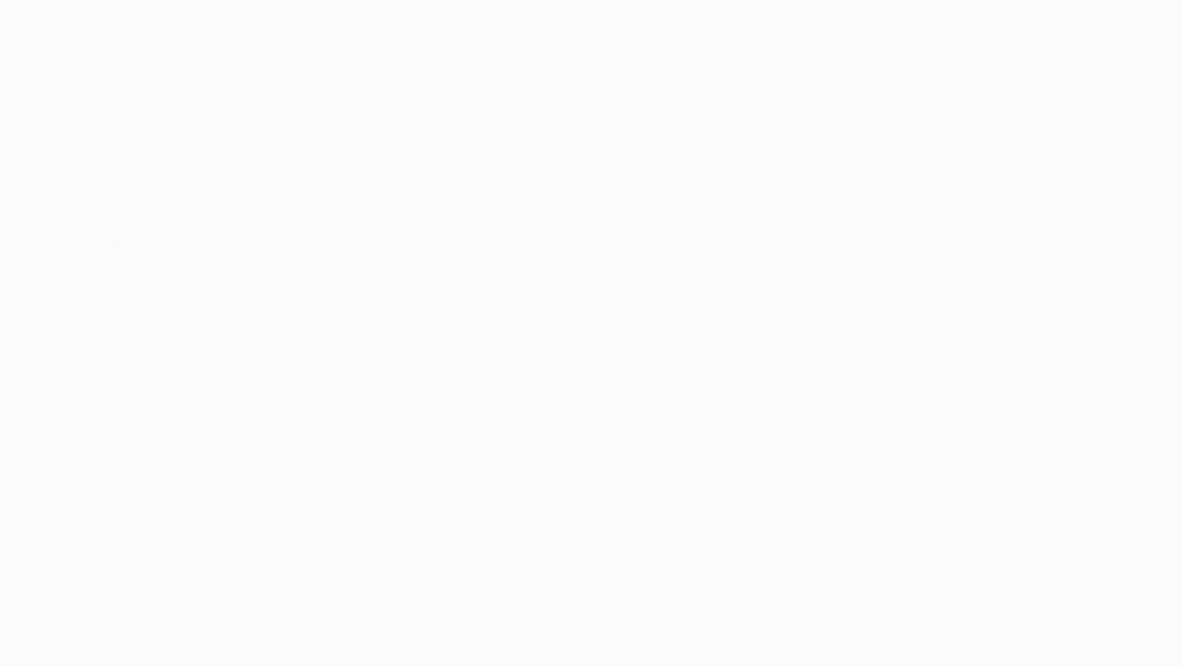
pyautogui.click(48, 342)
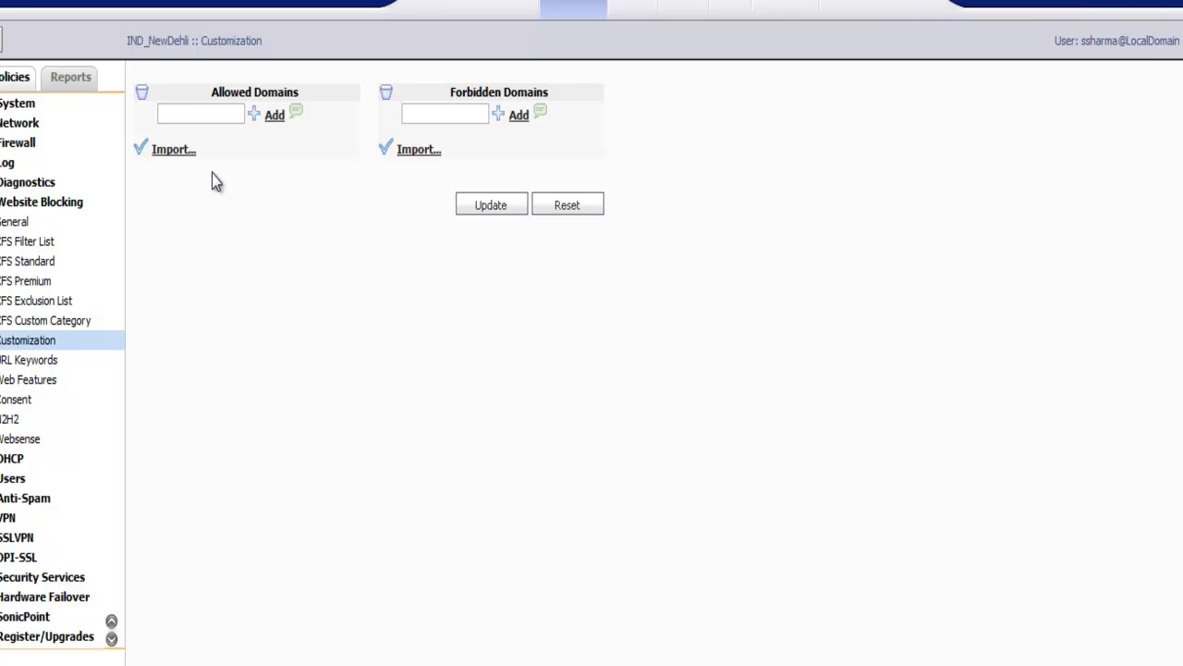
pyautogui.click(207, 113)
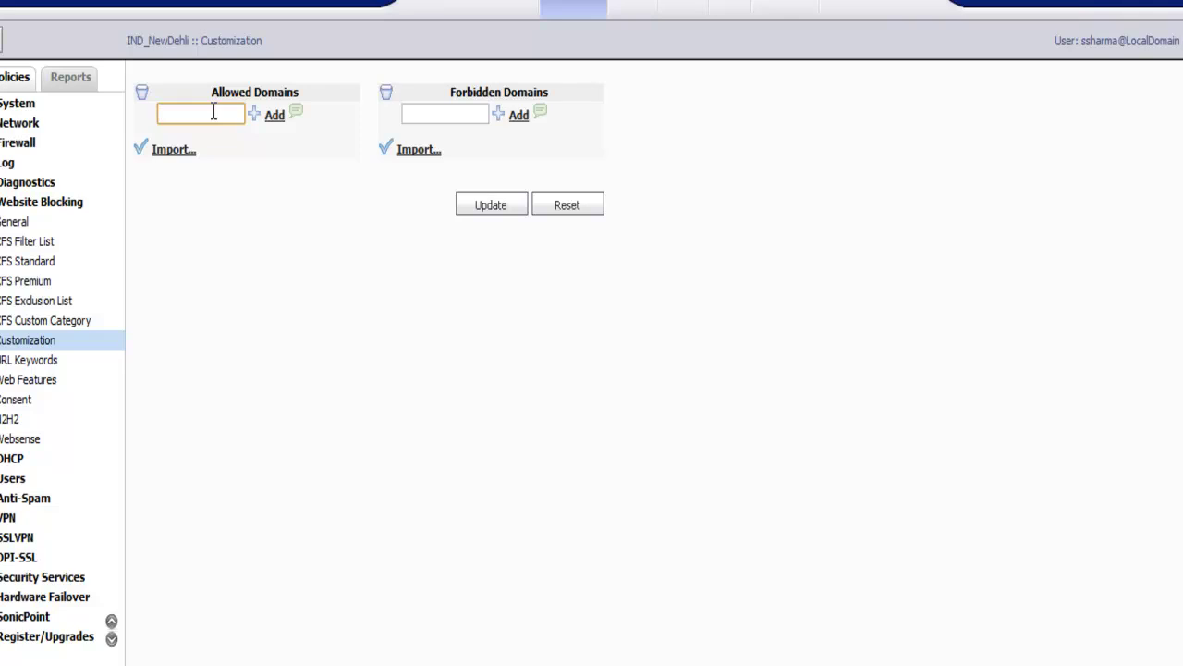
pyautogui.write('www.proxy.com')
pyautogui.moveTo(297, 113)
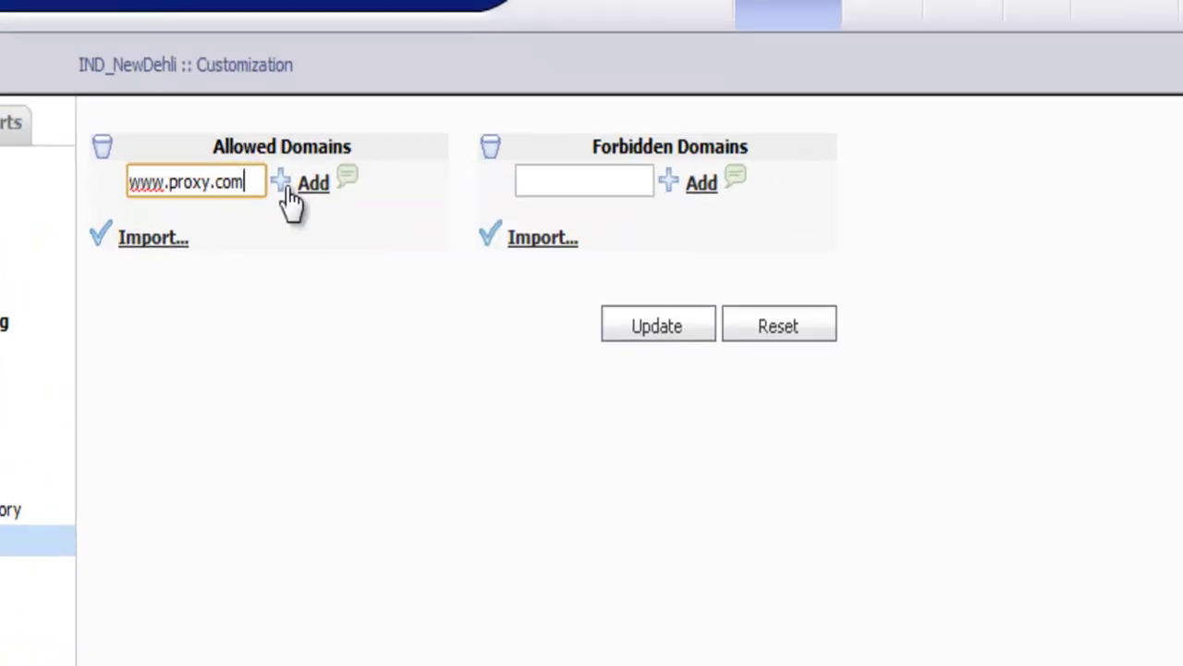
pyautogui.moveTo(257, 181); pyautogui.dragTo(141, 168)
pyautogui.press('BackSpace')
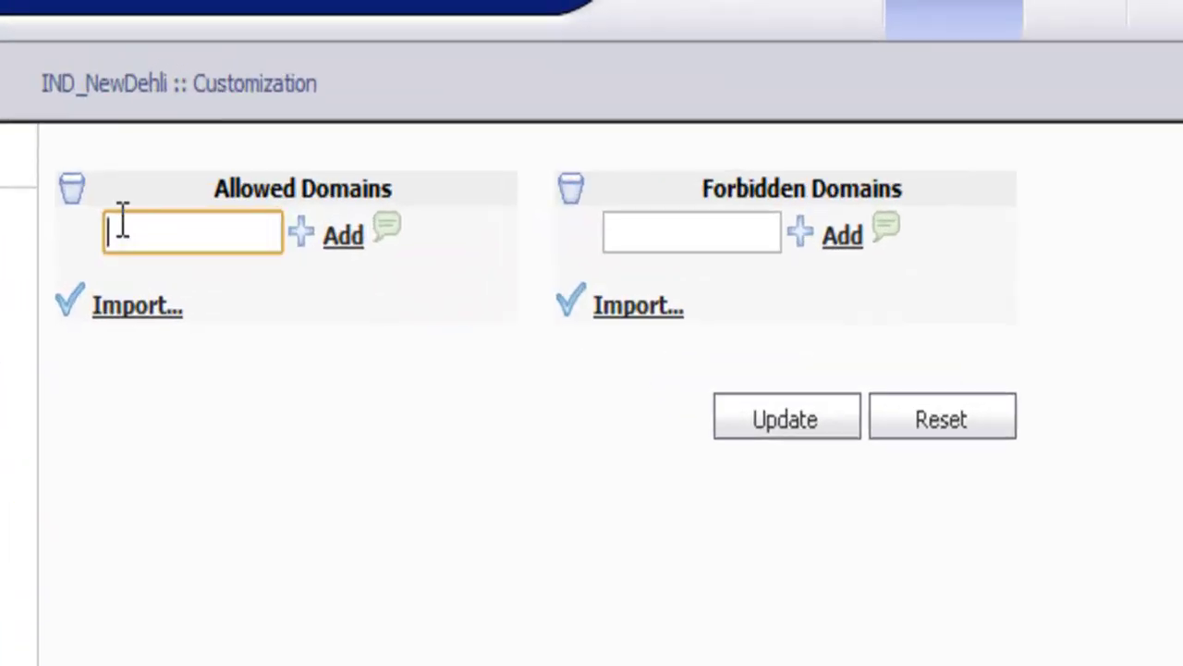
# Start importing allowed domain names, browse the Odesk folder for a text file, and cancel the import
pyautogui.click(150, 319)
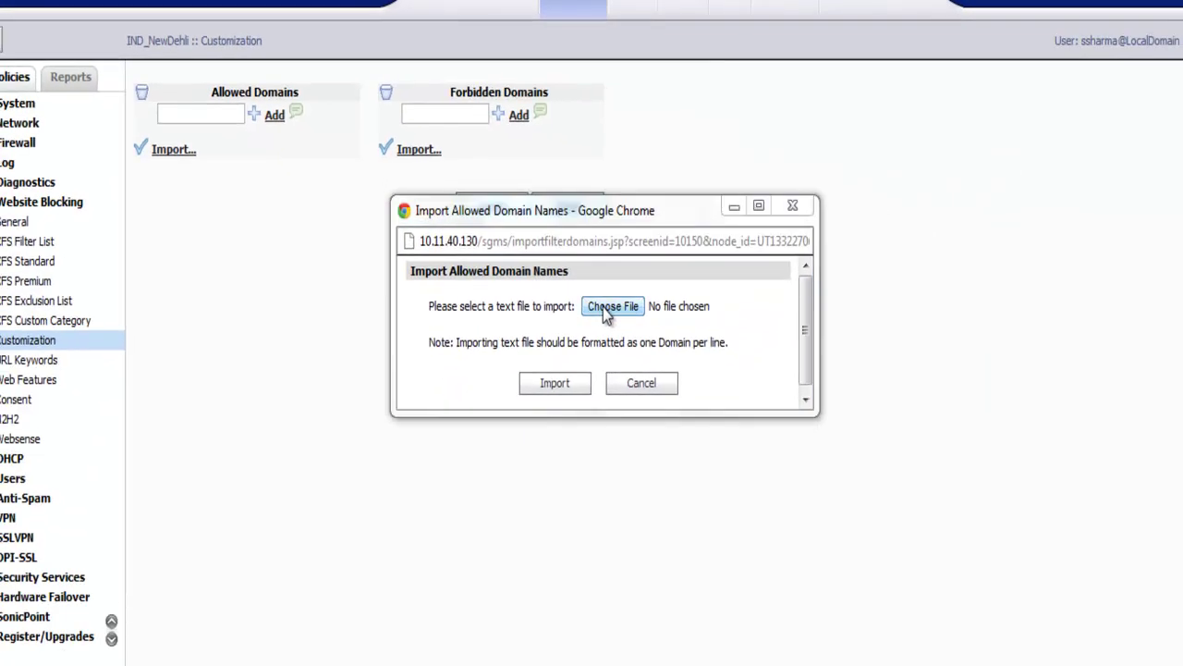
pyautogui.click(603, 307)
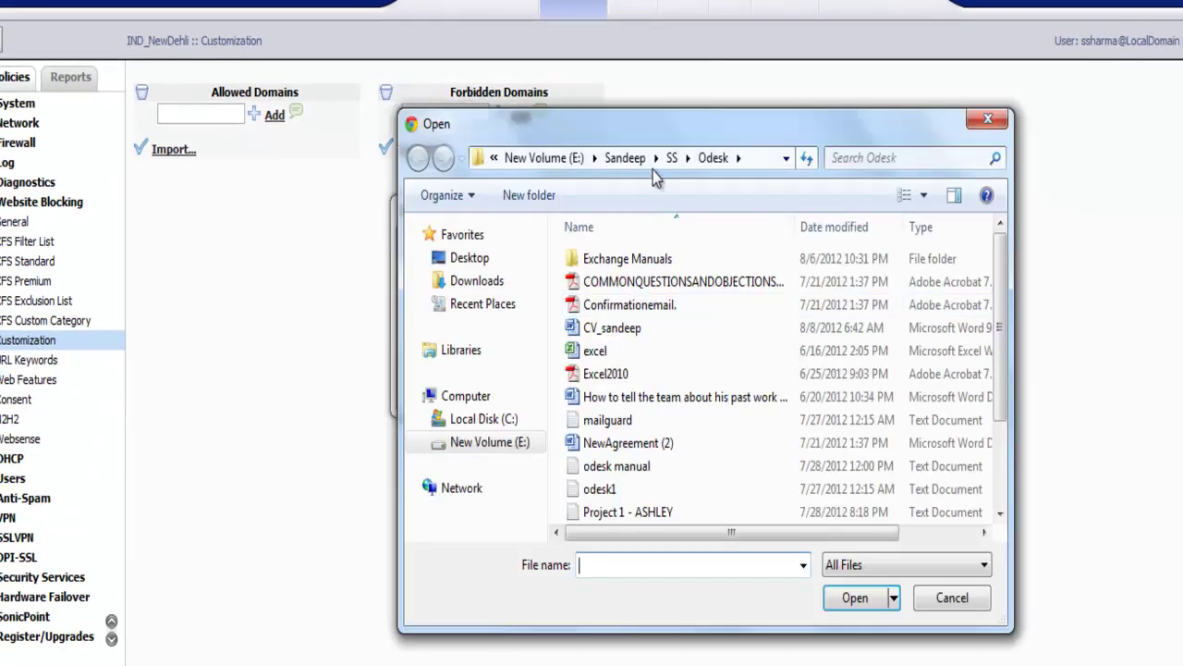
pyautogui.moveTo(668, 126); pyautogui.dragTo(427, 0)
pyautogui.click(381, 279)
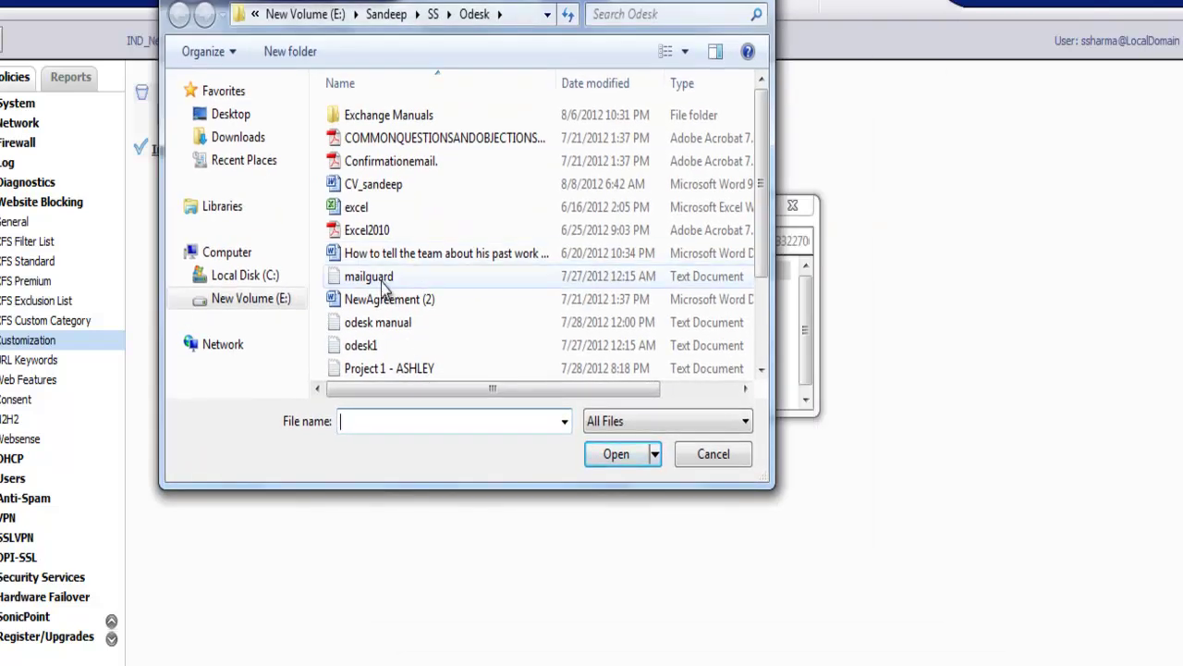
pyautogui.scroll(-2, 384, 294)
pyautogui.click(365, 230)
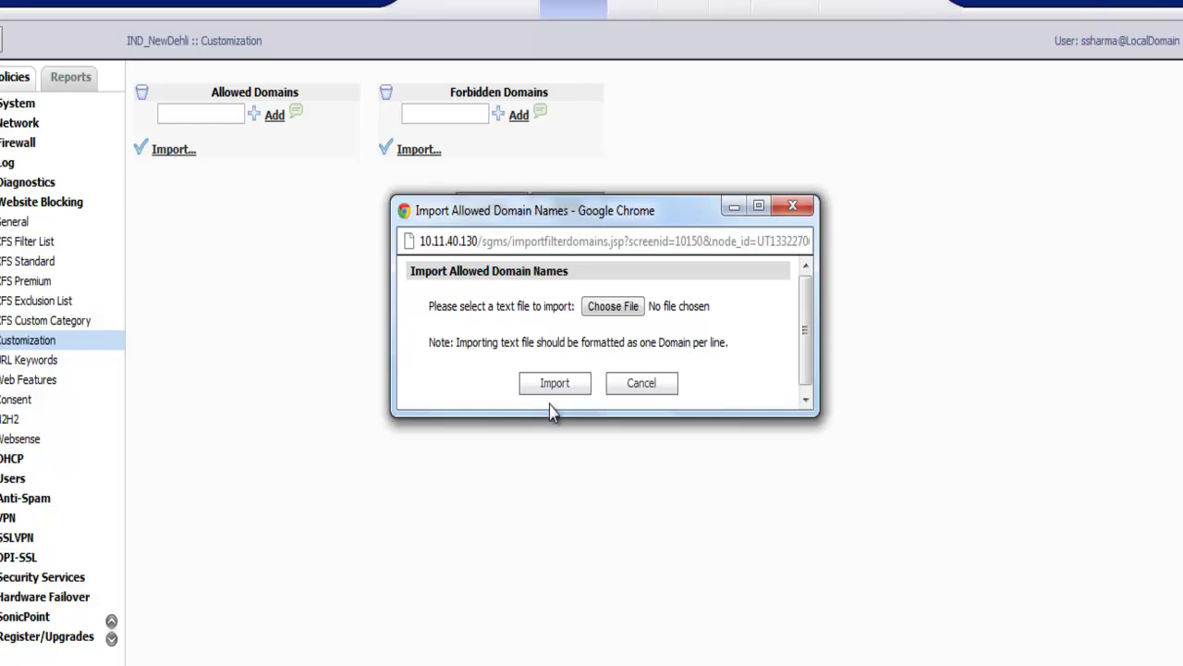
pyautogui.click(639, 386)
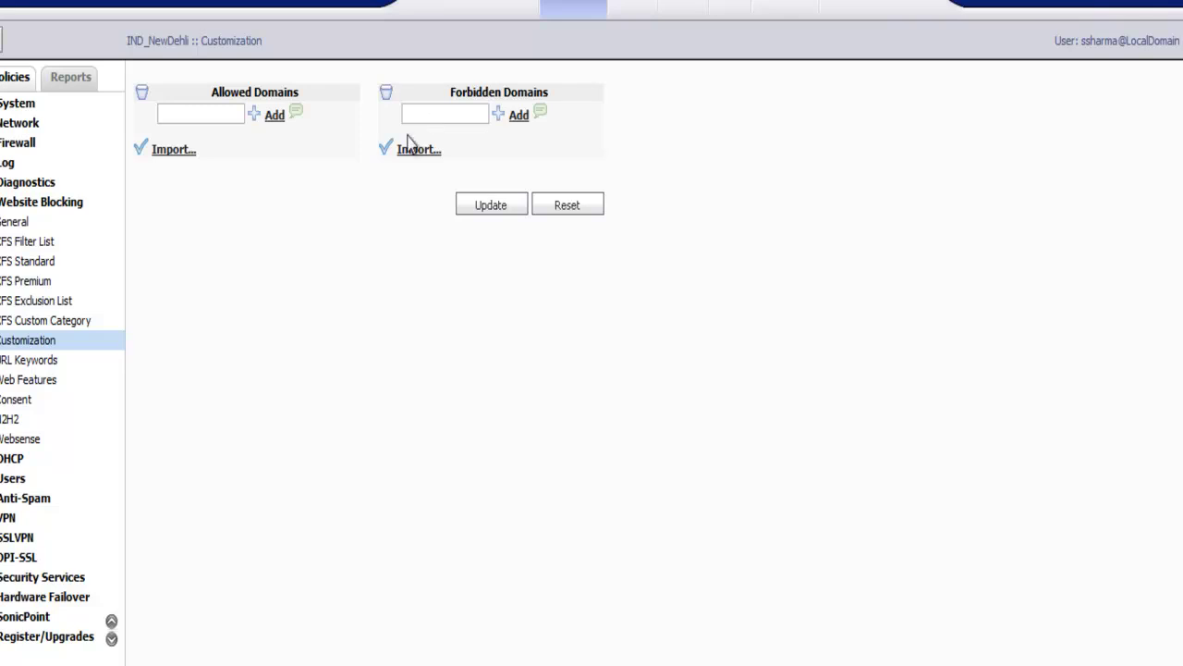
# Open the URL Keywords page, start a keyword import, pick the odesk1 text file in the file browser, and cancel the import
pyautogui.click(50, 370)
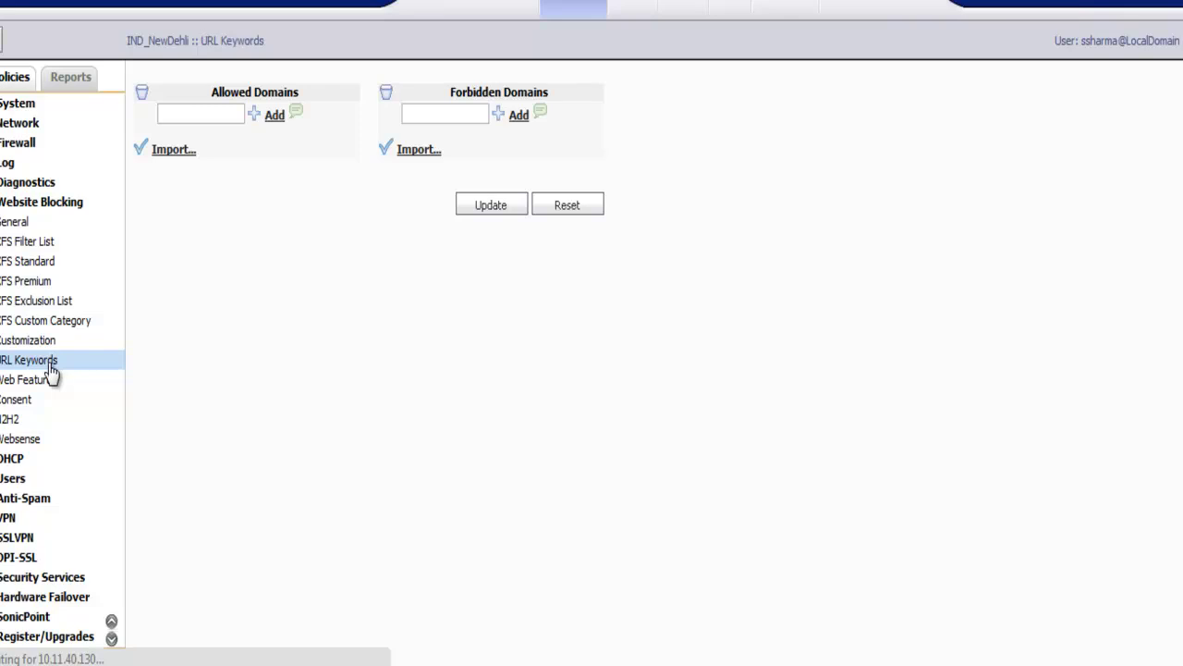
pyautogui.click(265, 153)
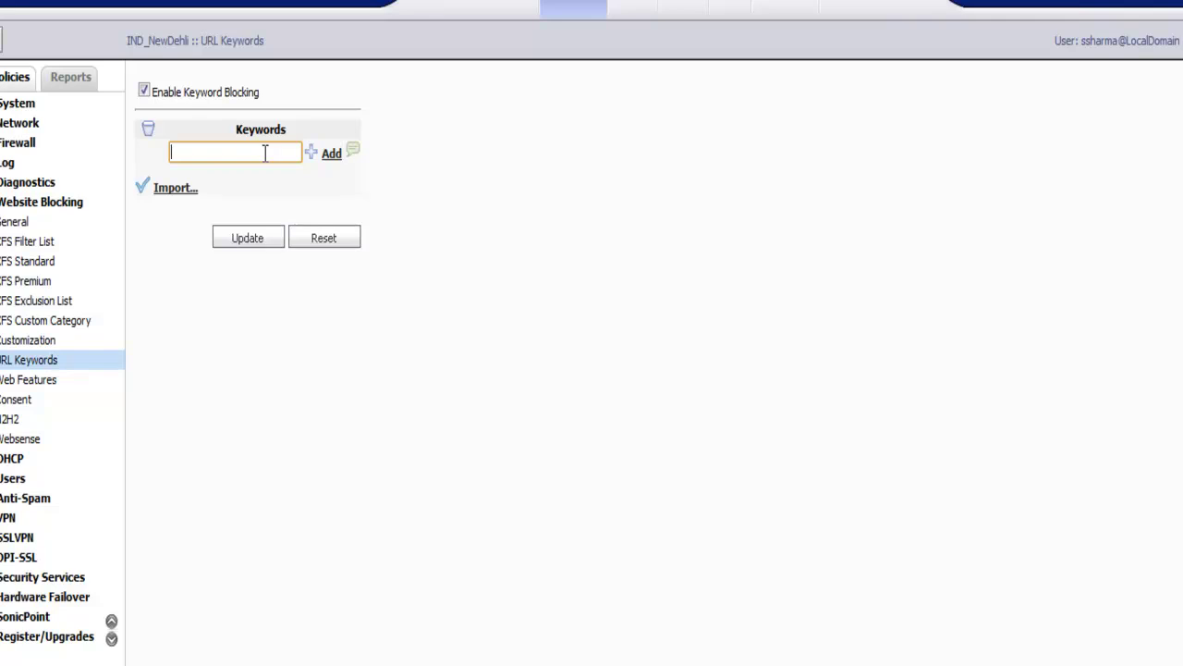
pyautogui.click(166, 189)
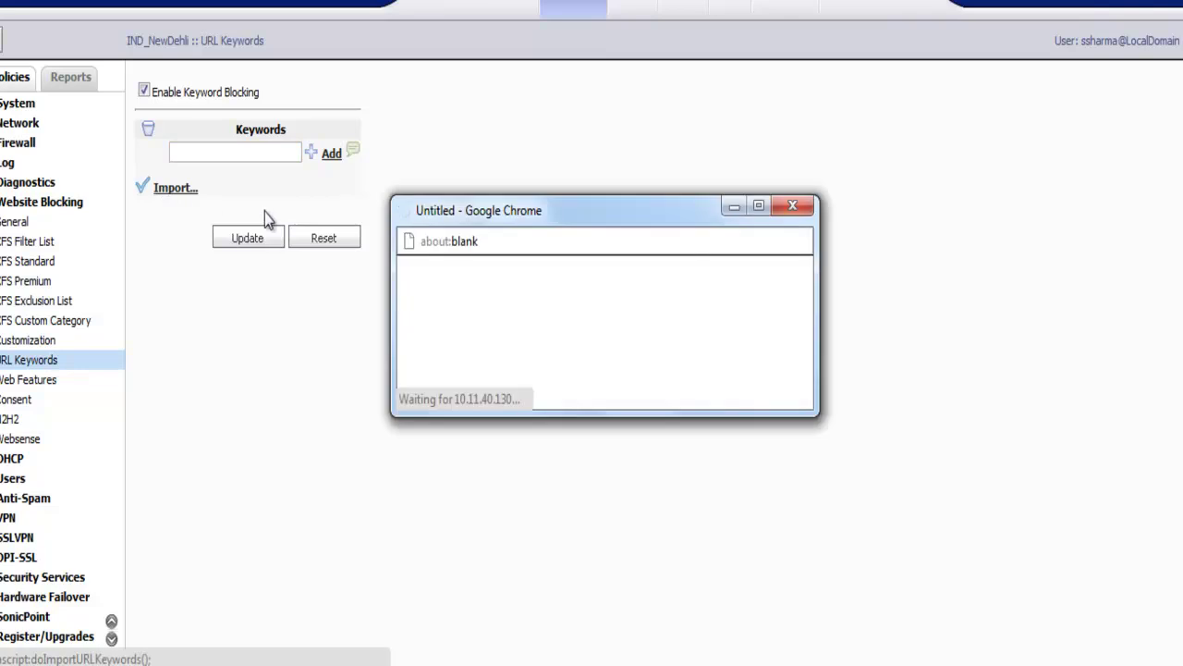
pyautogui.click(621, 313)
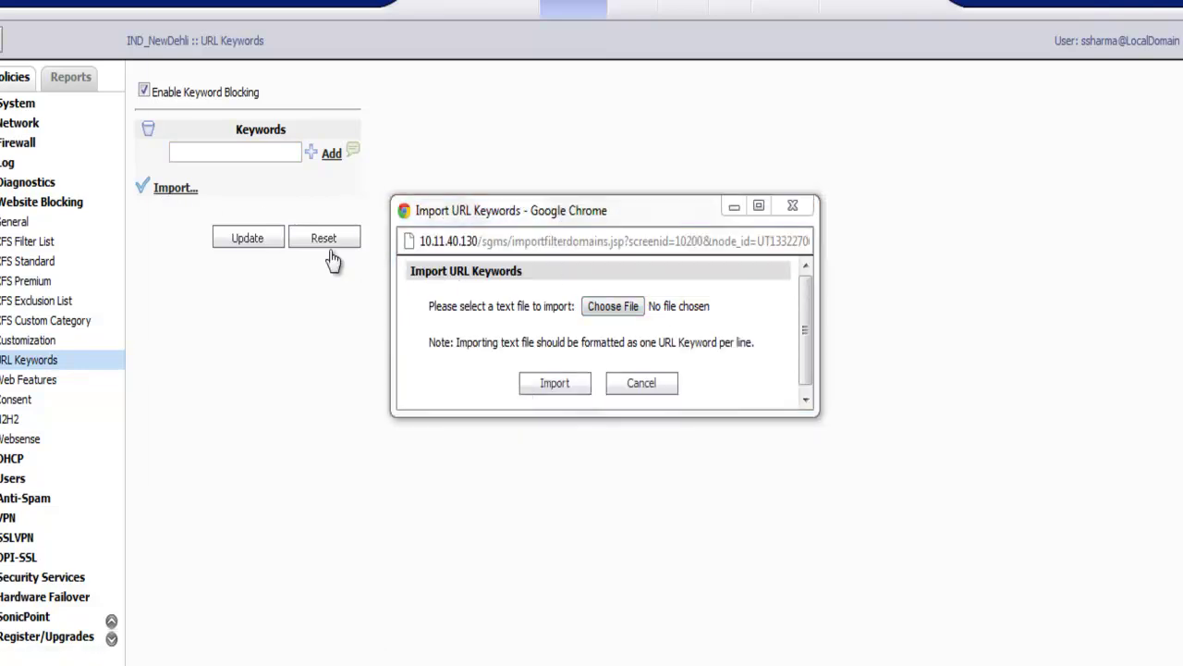
pyautogui.click(371, 209)
pyautogui.scroll(-2, 365, 231)
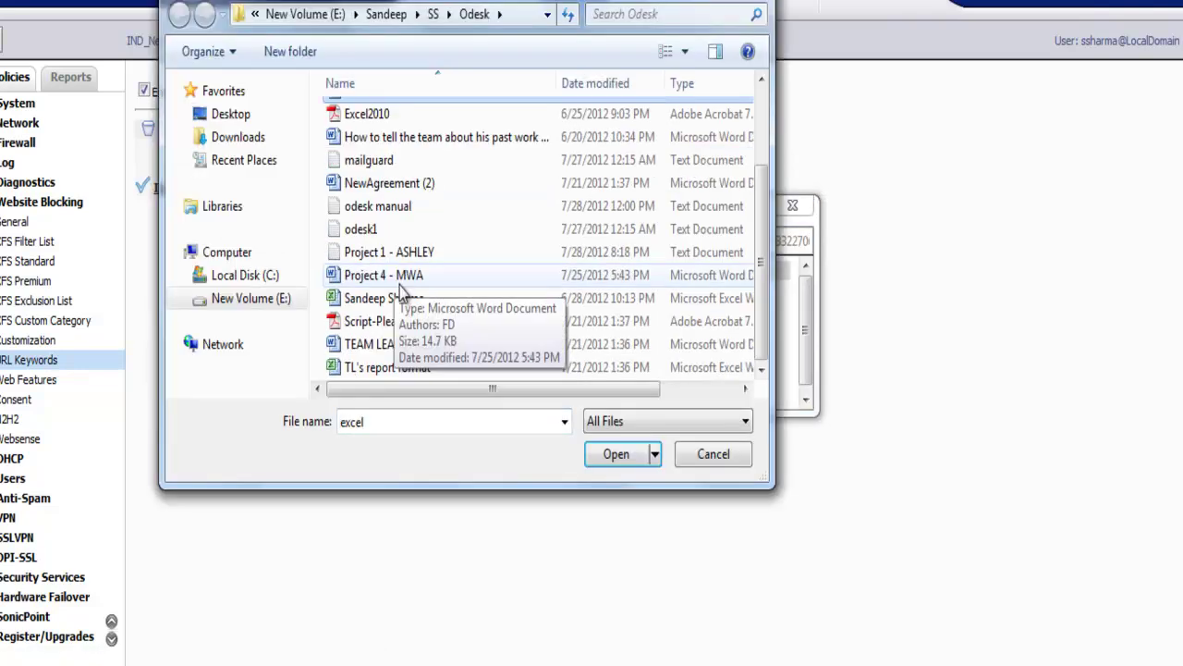
pyautogui.click(367, 233)
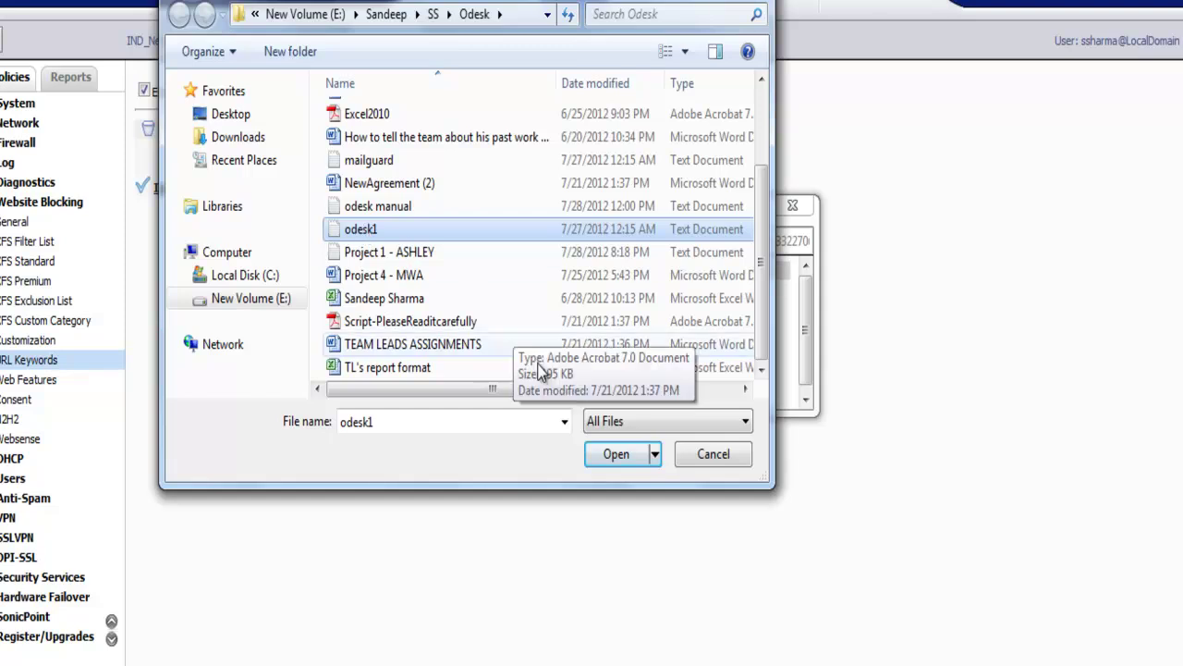
pyautogui.click(681, 459)
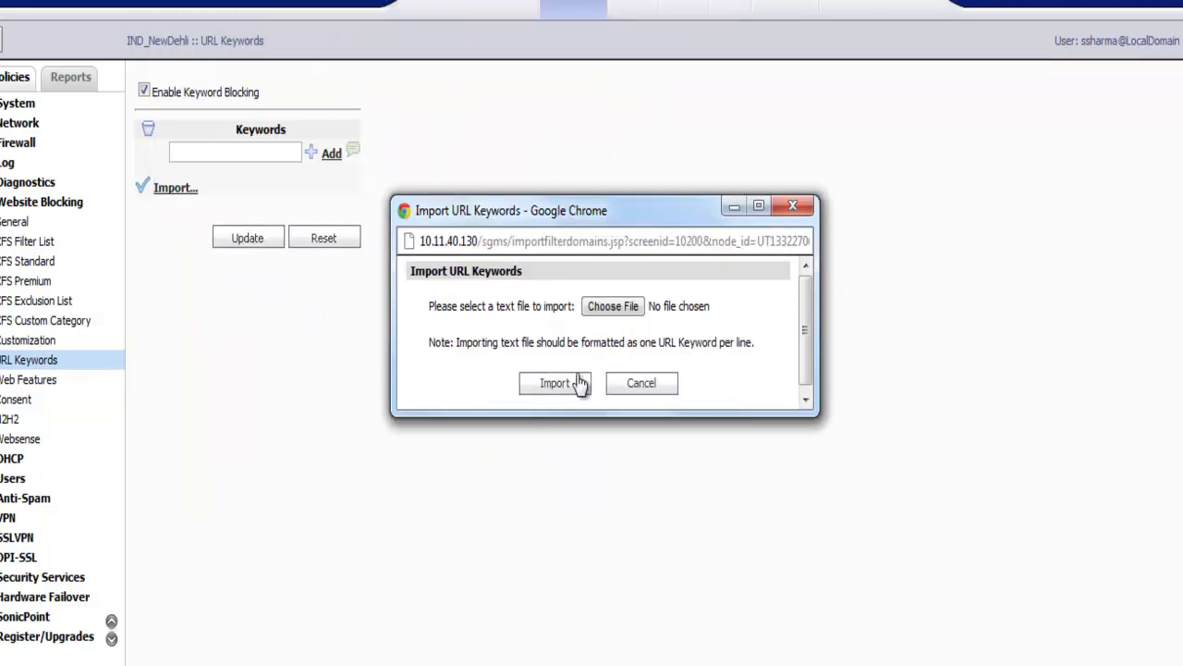
pyautogui.click(638, 384)
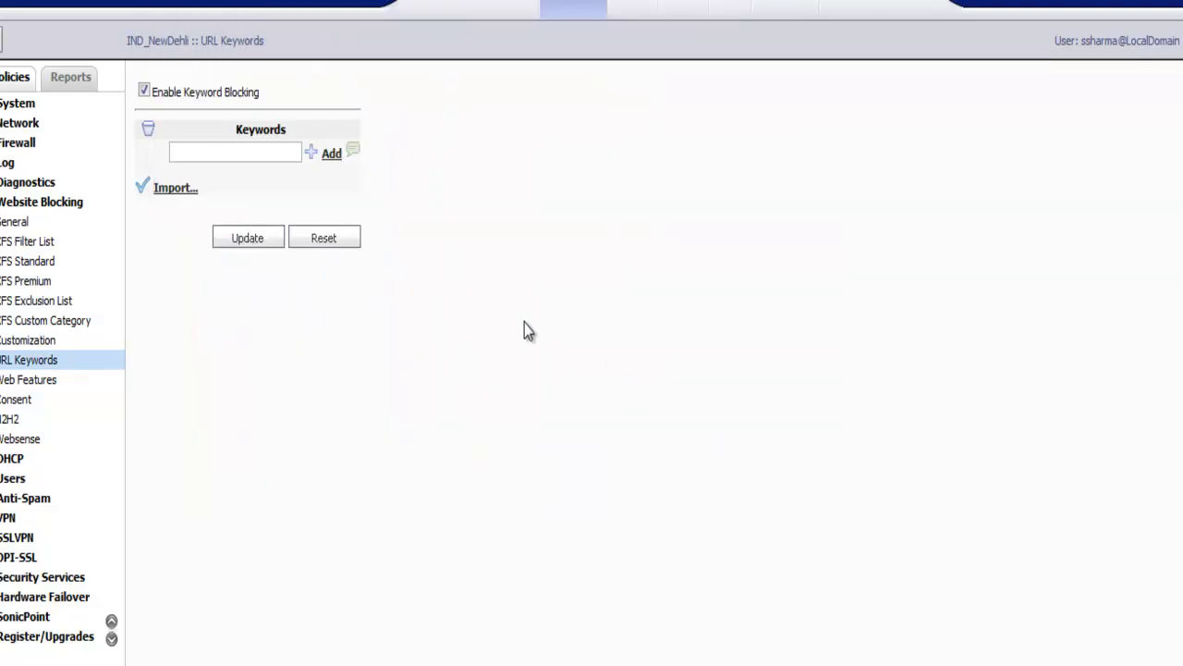
# Open the Web Features page, turn on the ActiveX restriction, and turn it off again
pyautogui.click(28, 382)
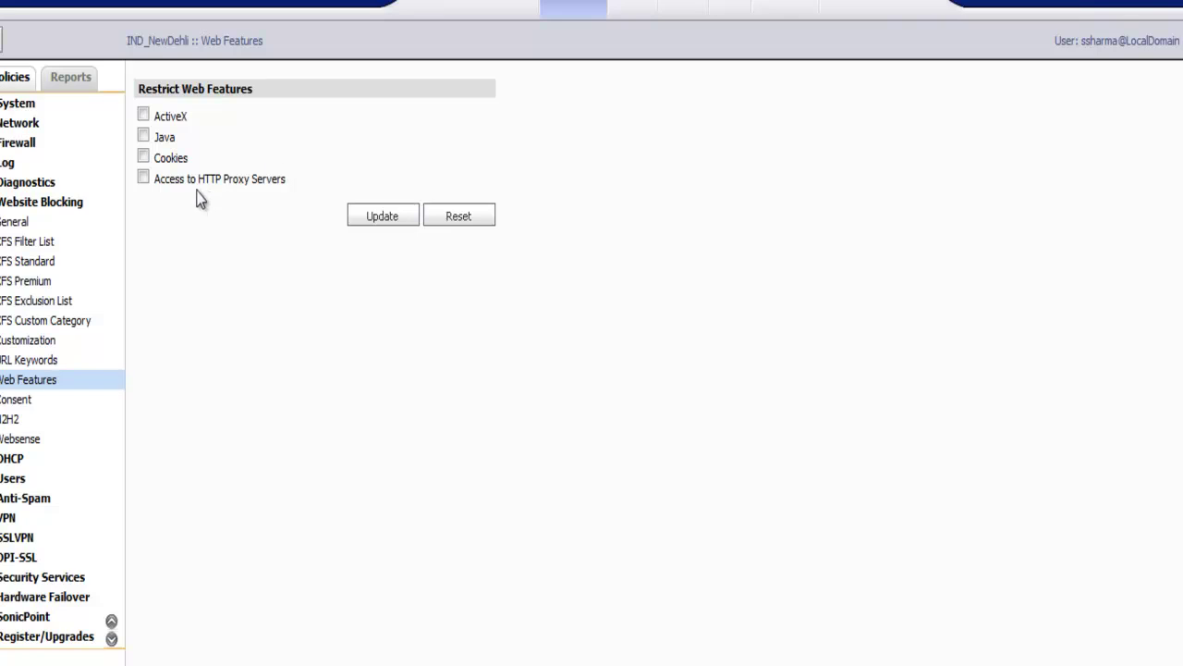
pyautogui.click(144, 115)
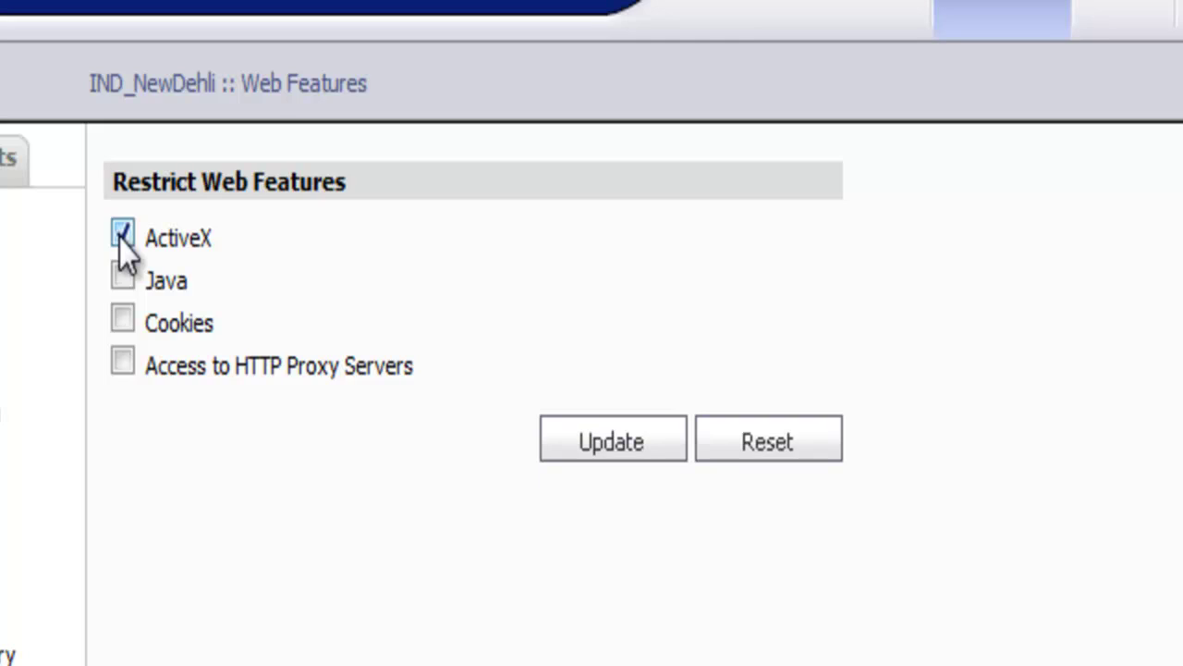
pyautogui.click(123, 233)
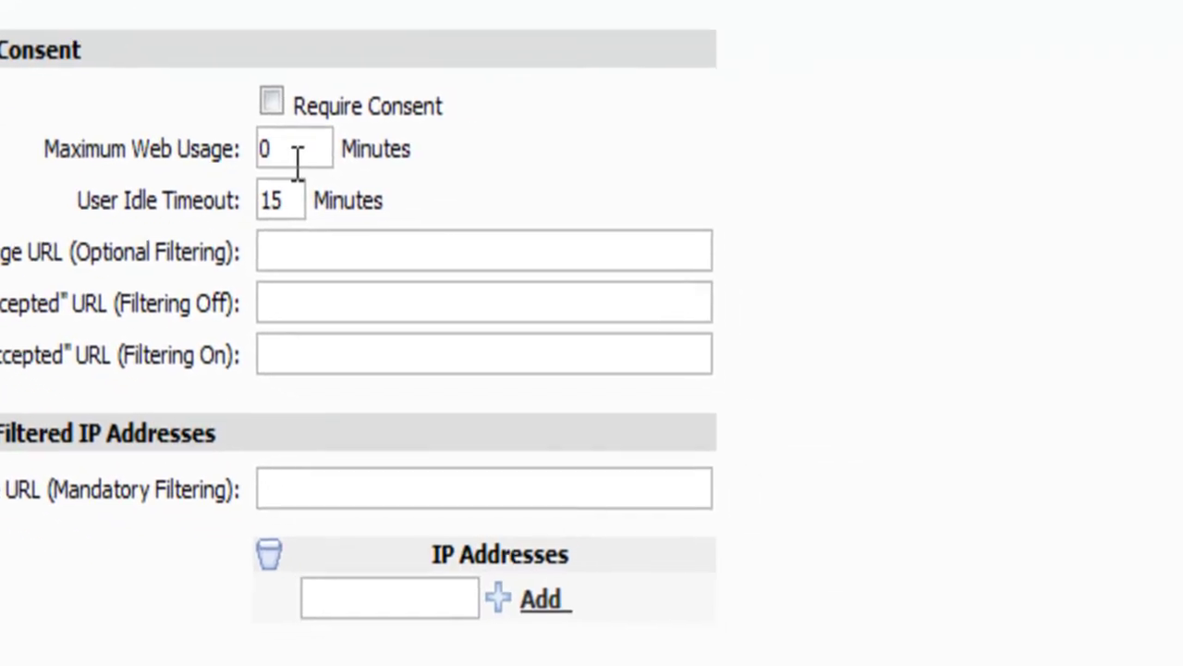
# Review the Consent page's maximum web usage, idle timeout, consent URLs and filtered IP address fields, and open the N2H2 and Websense pages
pyautogui.click(550, 280)
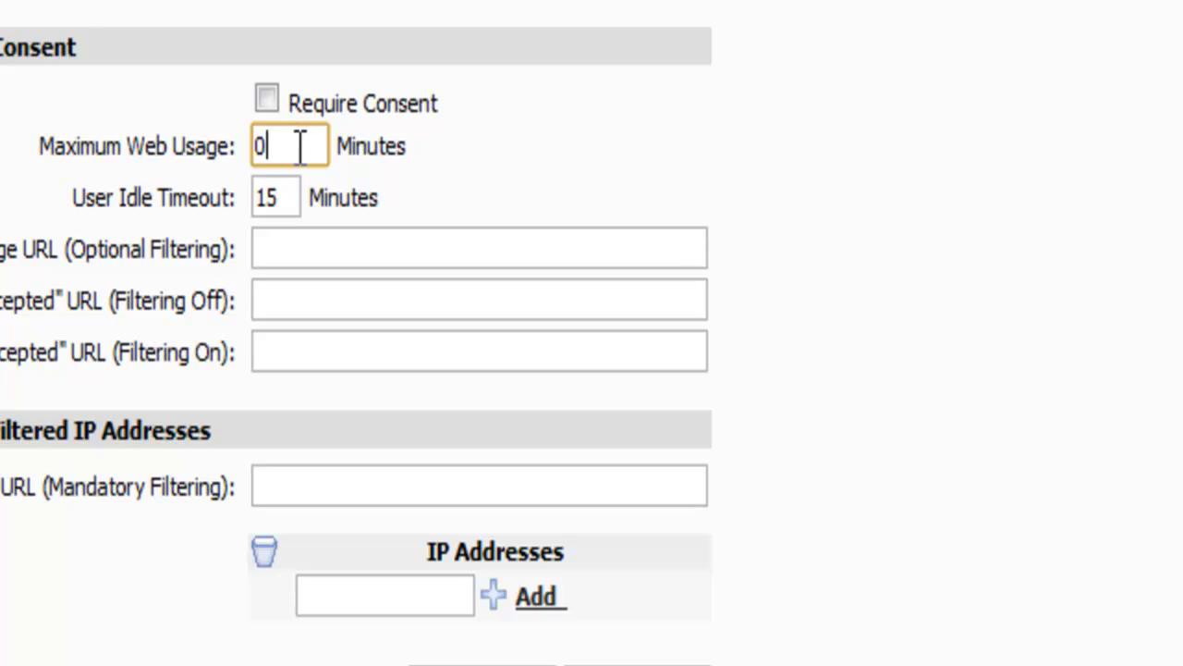
pyautogui.moveTo(122, 196); pyautogui.dragTo(158, 199)
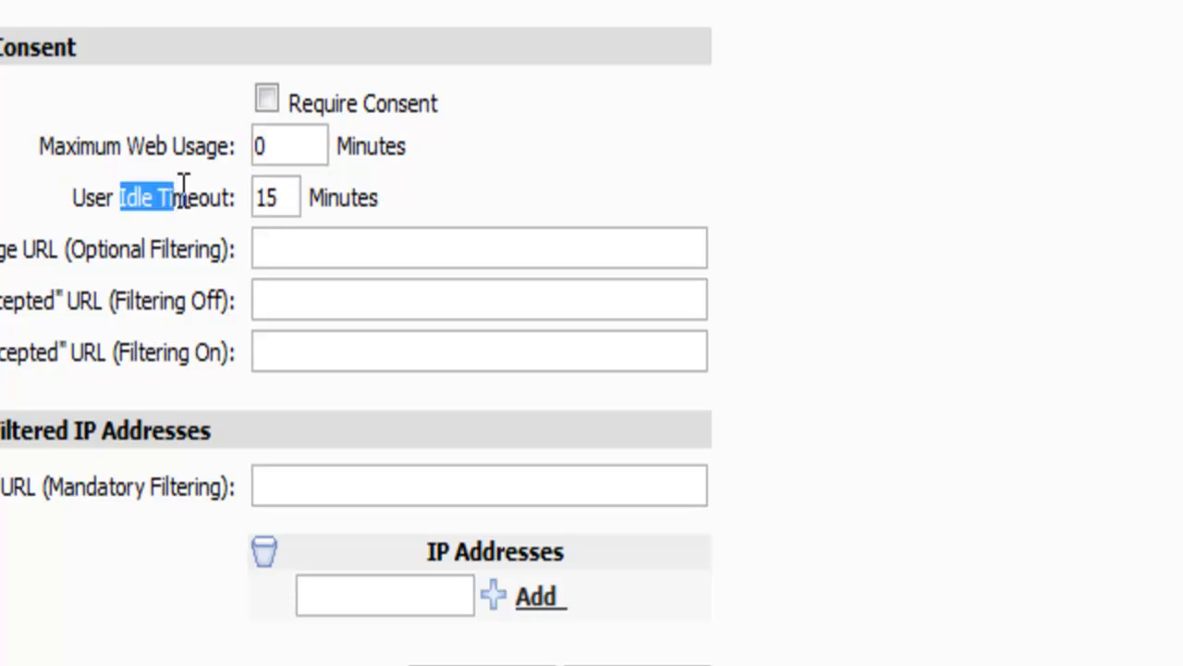
pyautogui.click(193, 196)
pyautogui.click(288, 245)
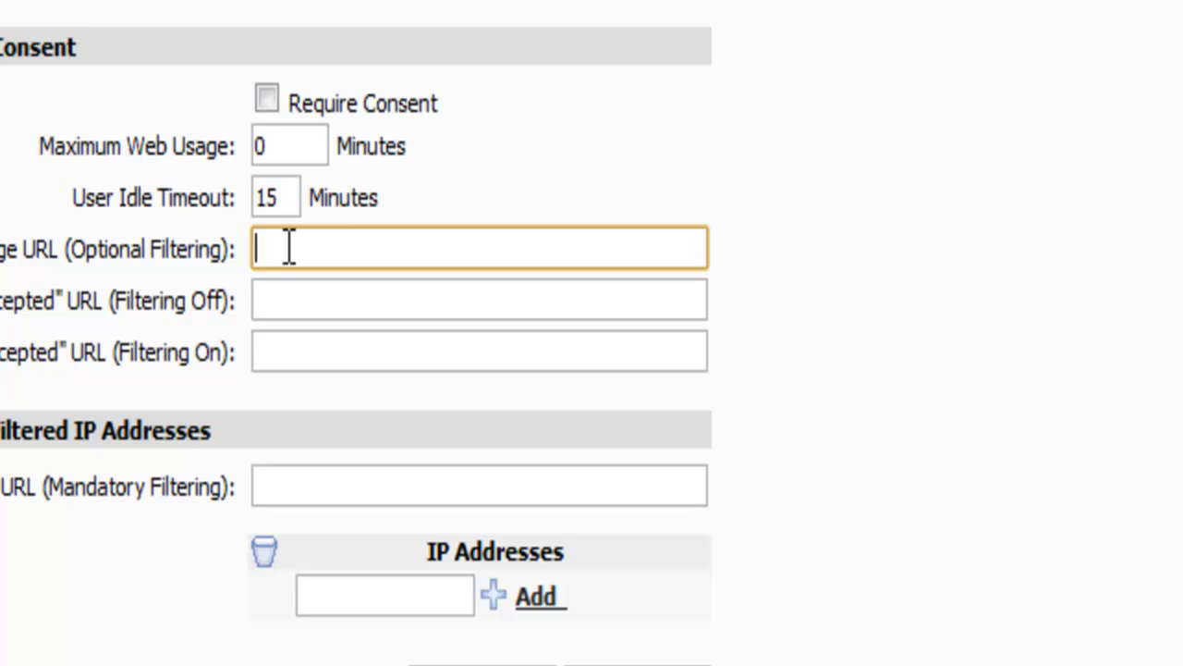
pyautogui.click(300, 484)
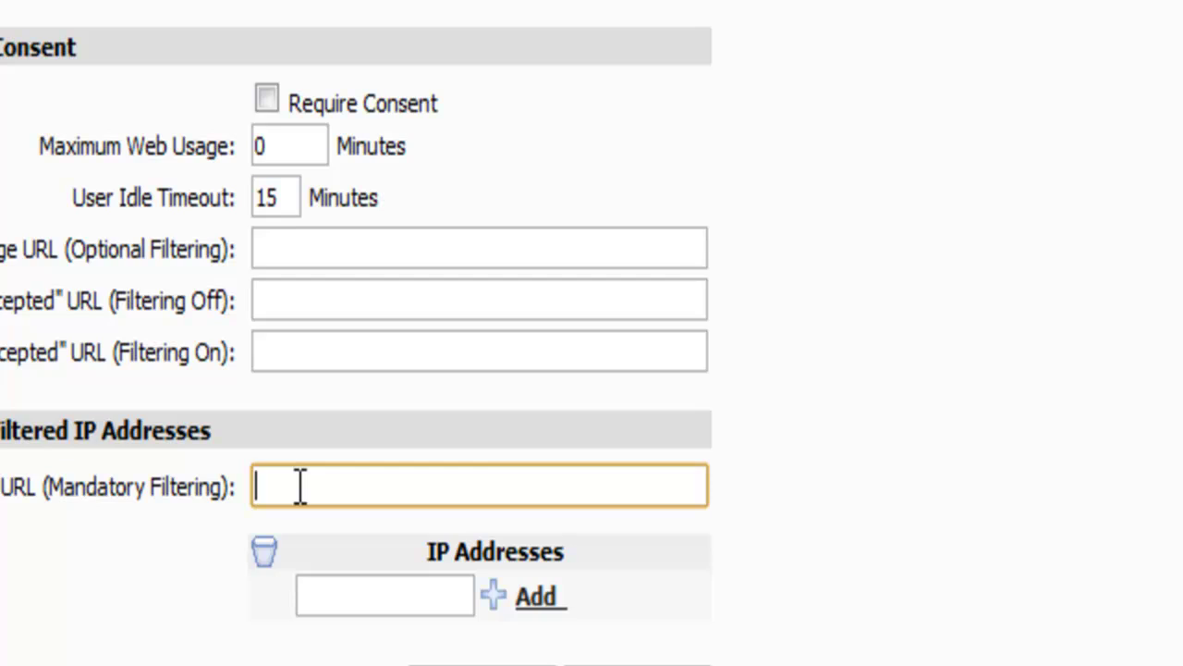
pyautogui.click(766, 172)
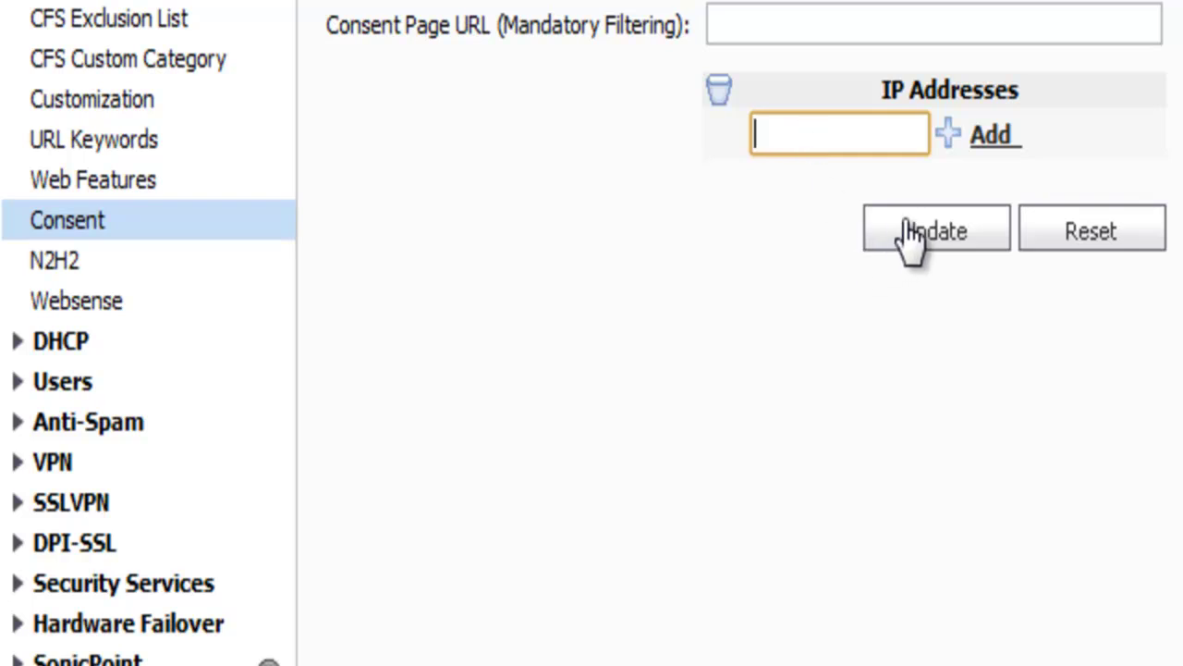
pyautogui.click(74, 273)
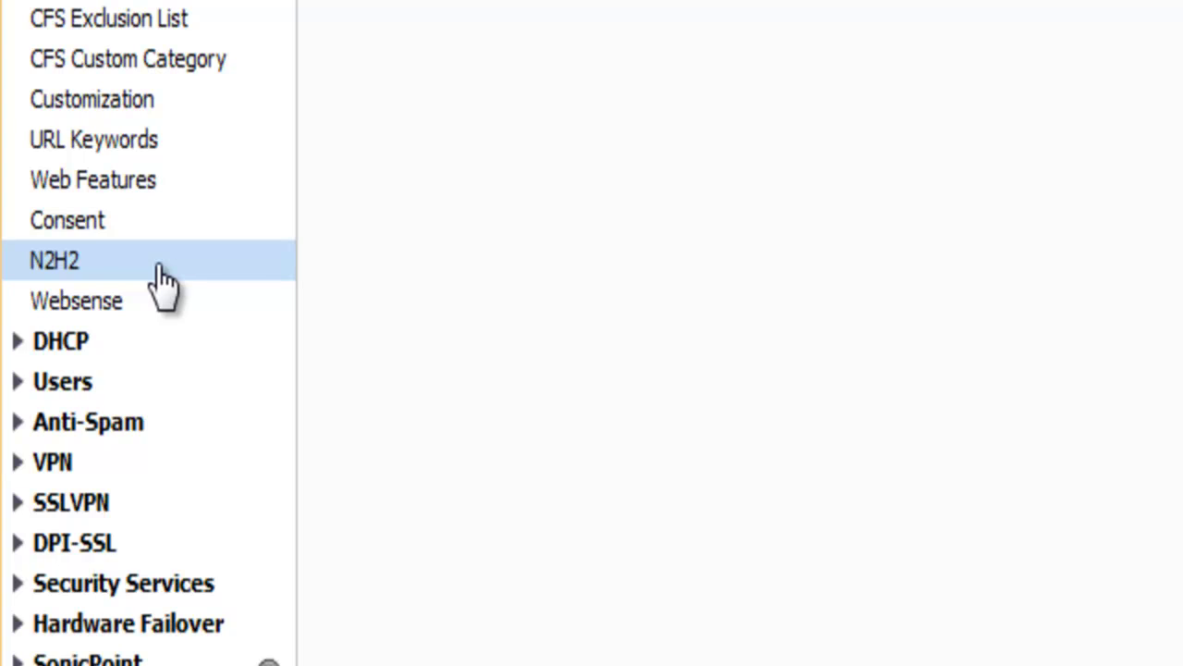
pyautogui.click(109, 309)
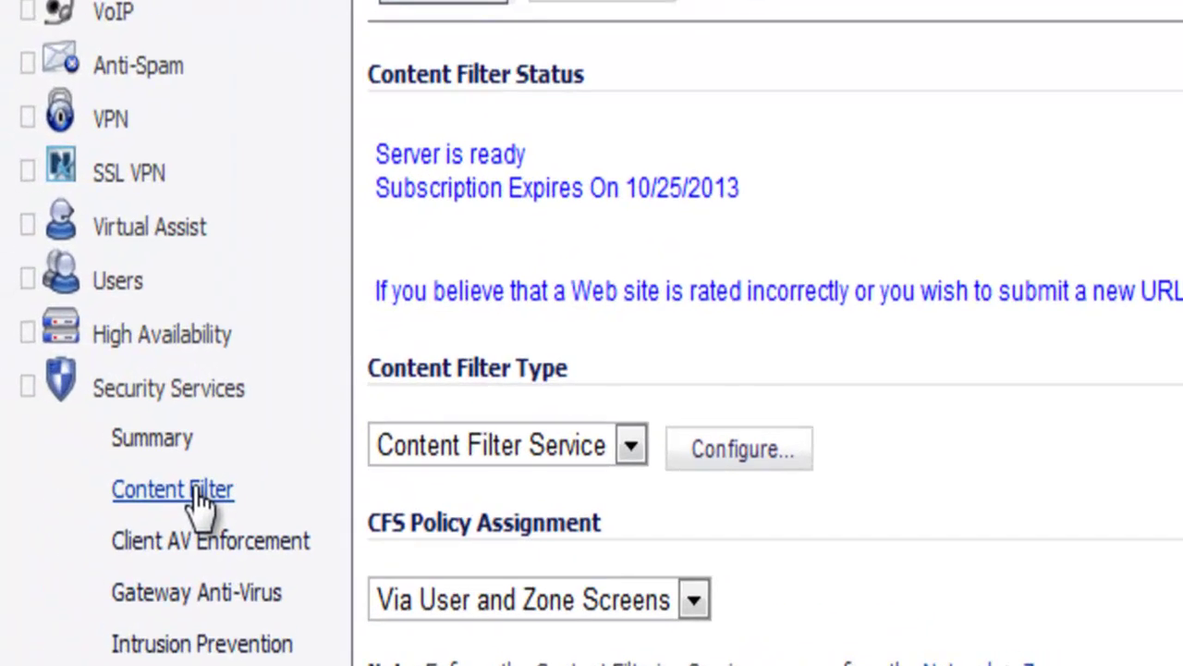
# Open the appliance's Content Filter page and examine the filter status and the available content filter types
pyautogui.click(198, 493)
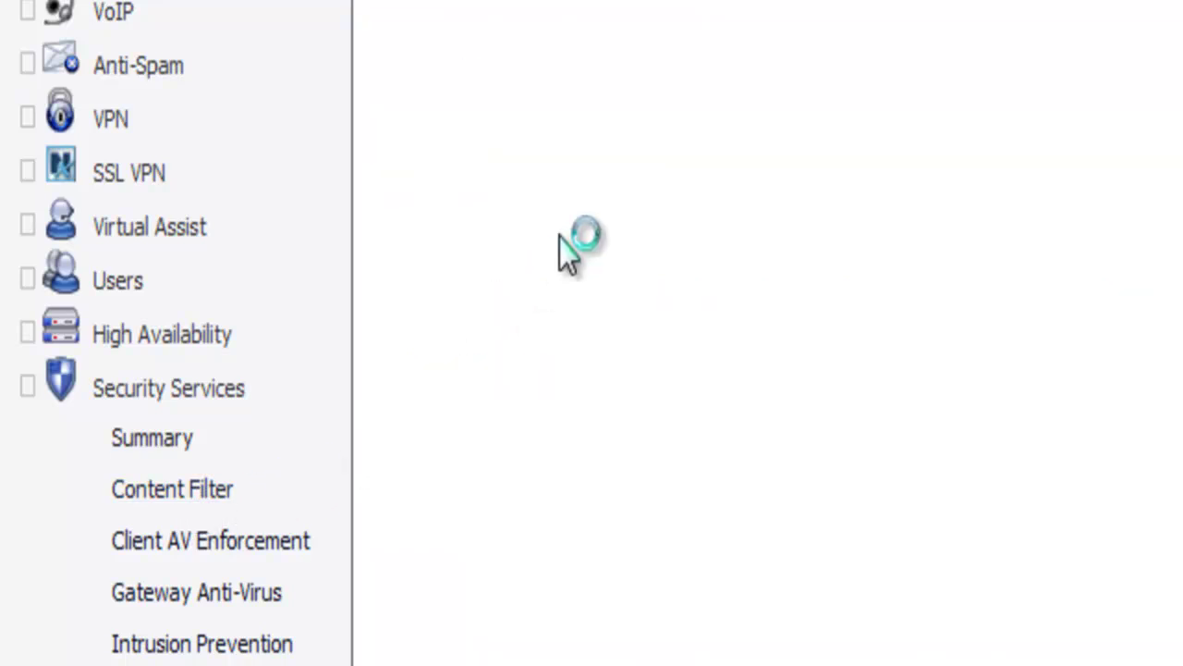
pyautogui.moveTo(400, 156); pyautogui.dragTo(518, 158)
pyautogui.click(459, 188)
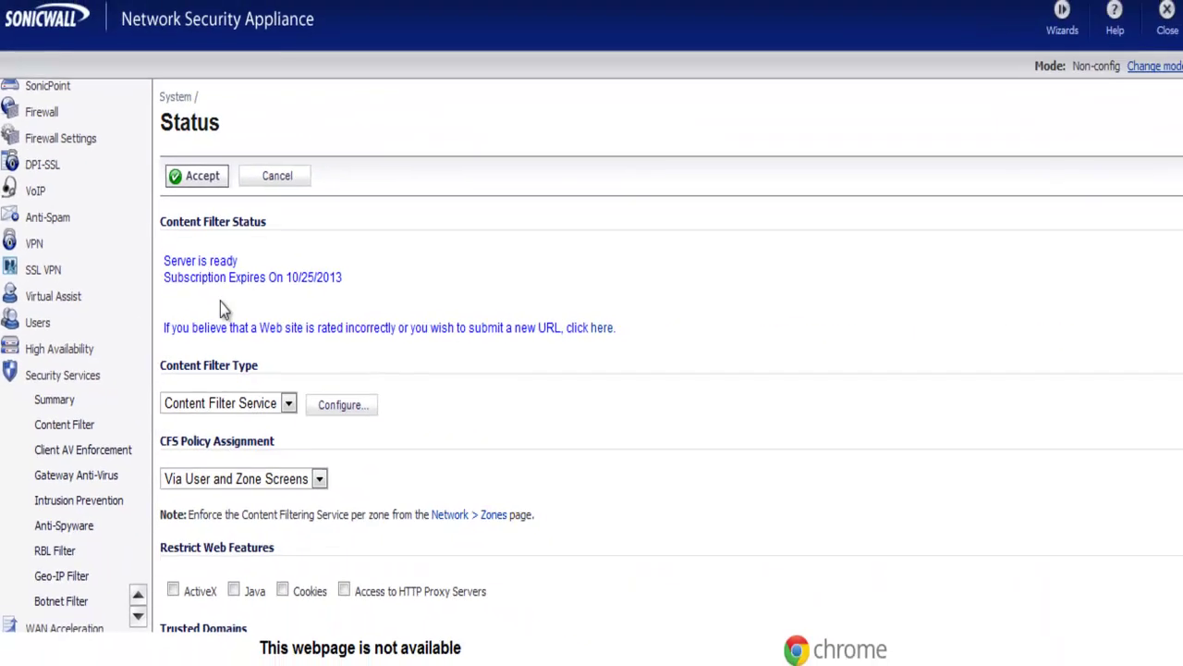
pyautogui.scroll(-2, 279, 283)
pyautogui.click(345, 412)
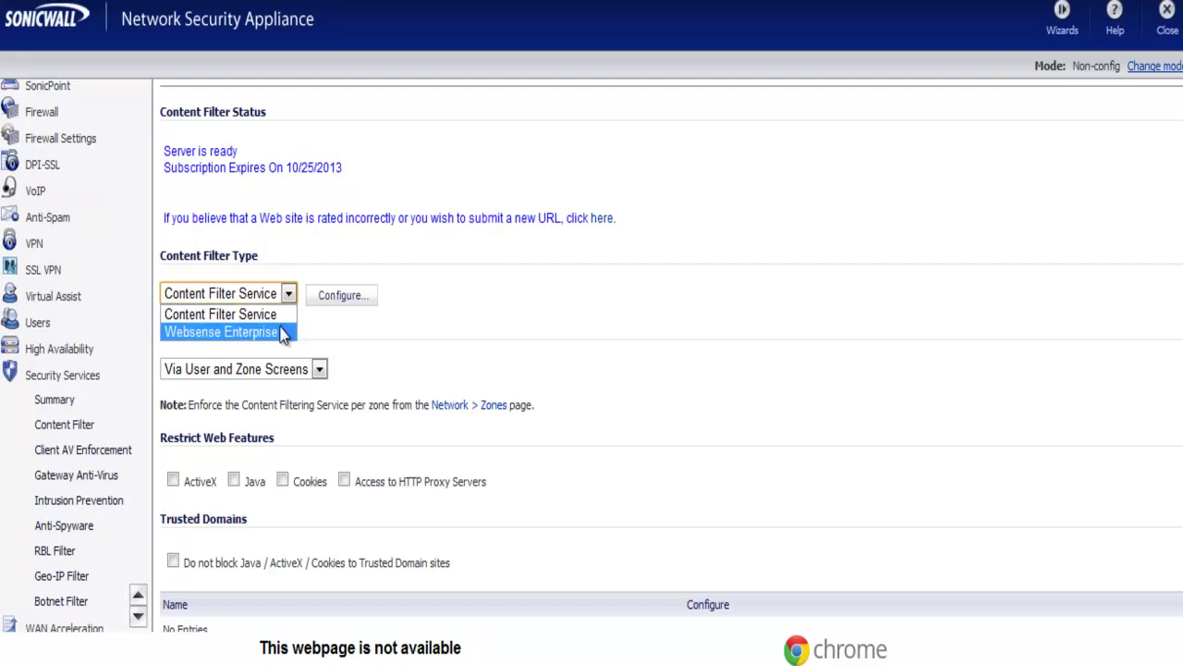
pyautogui.click(337, 325)
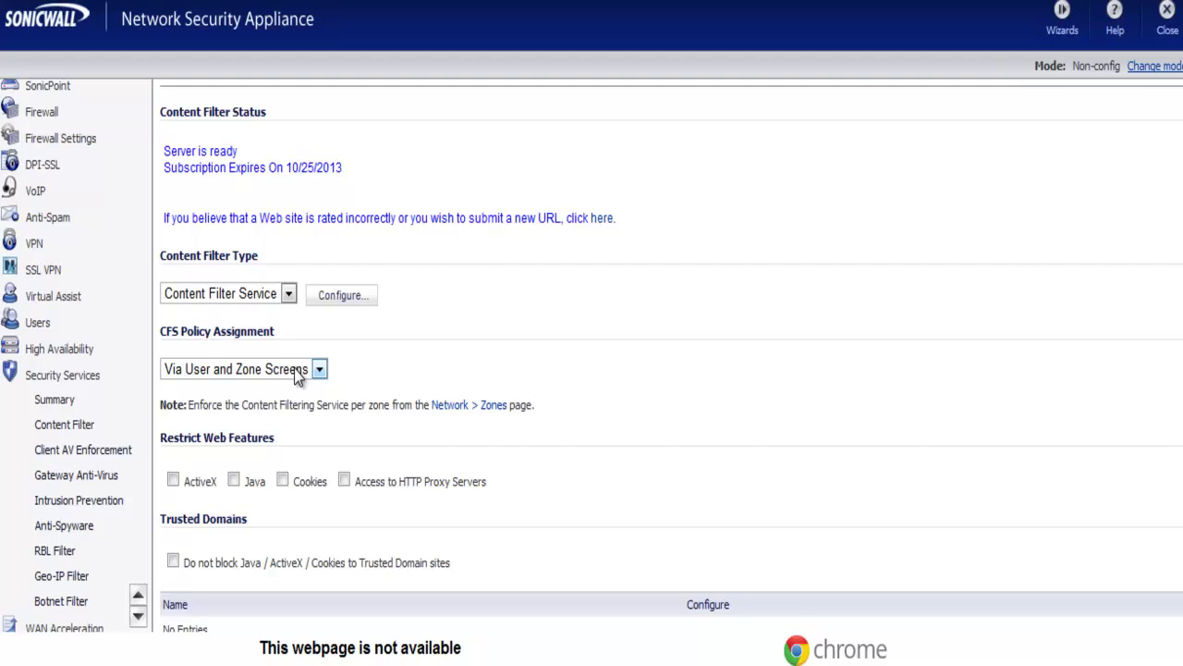
# Switch the CFS policy assignment to Via App Rules, and return it to Via User and Zone Screens
pyautogui.click(294, 369)
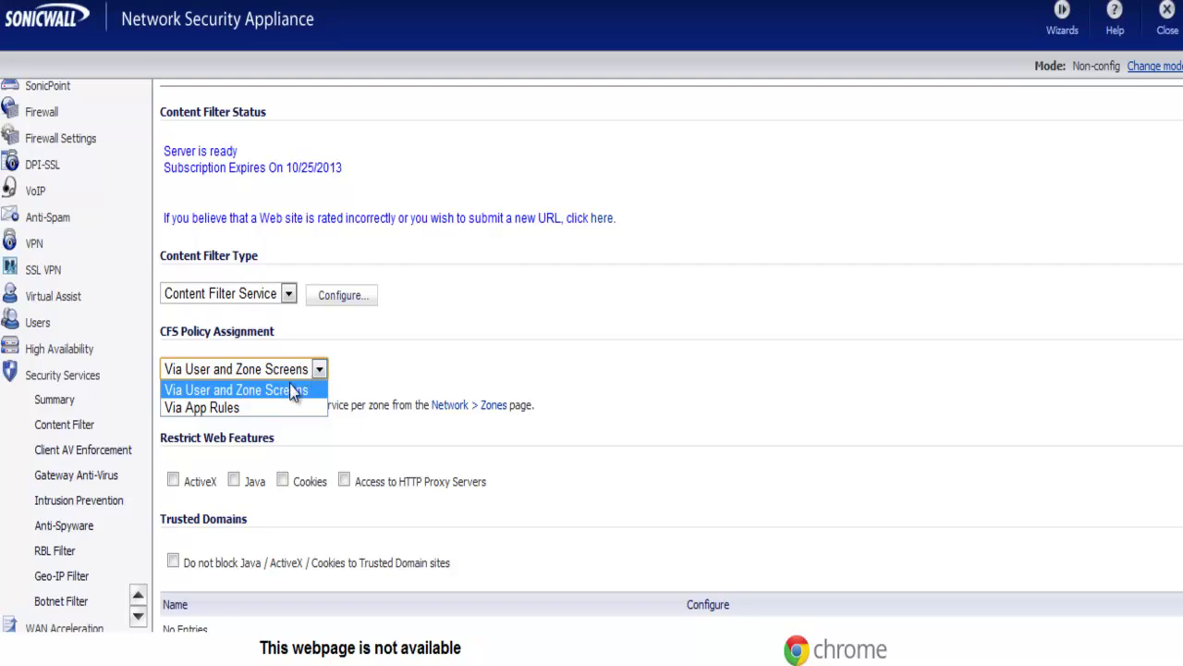
pyautogui.click(269, 341)
pyautogui.click(268, 368)
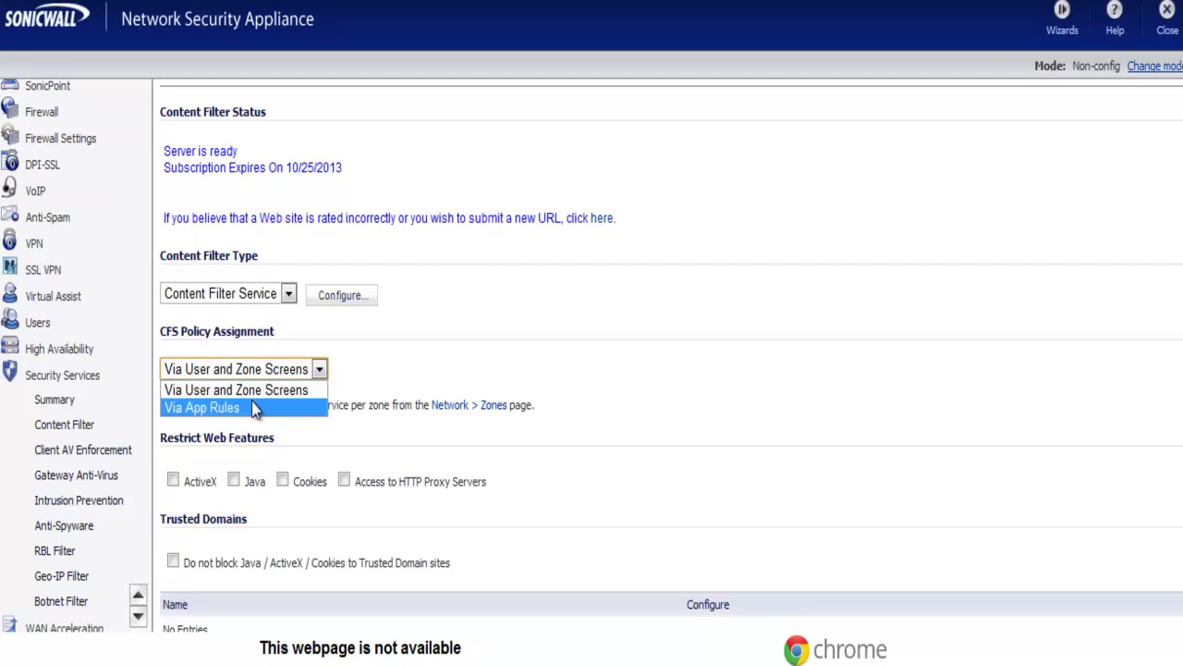
pyautogui.click(252, 405)
pyautogui.click(259, 374)
pyautogui.click(257, 390)
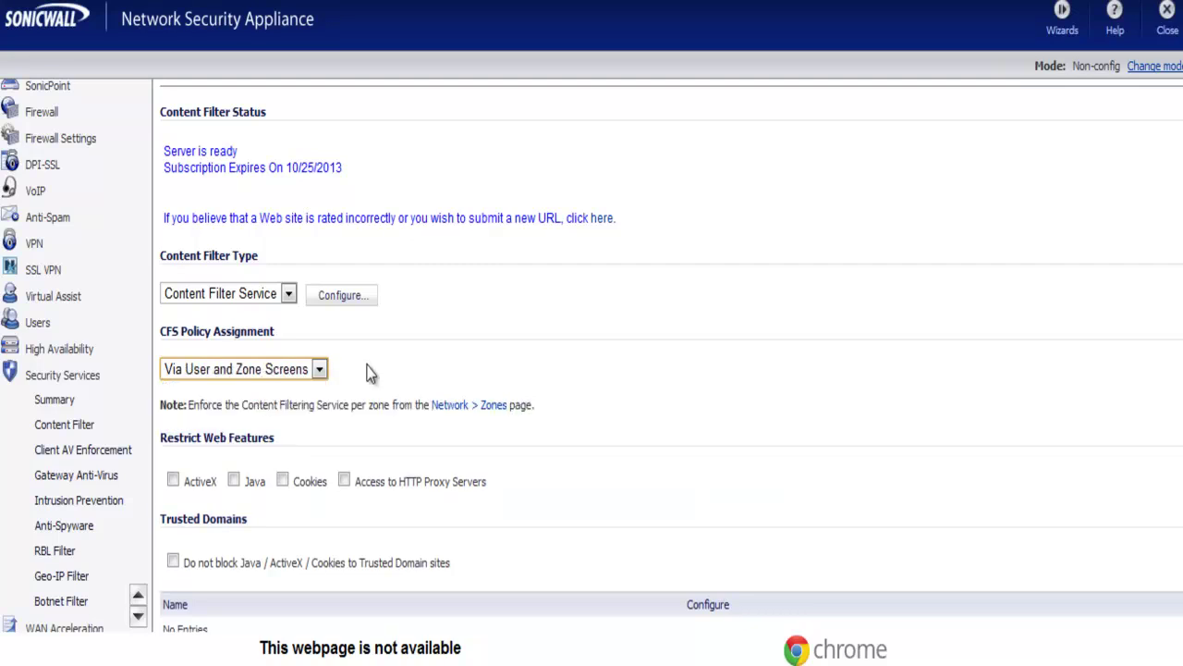
# Enable the Trusted Domains option that does not block Java, ActiveX and Cookies to trusted domain sites
pyautogui.scroll(-2, 388, 358)
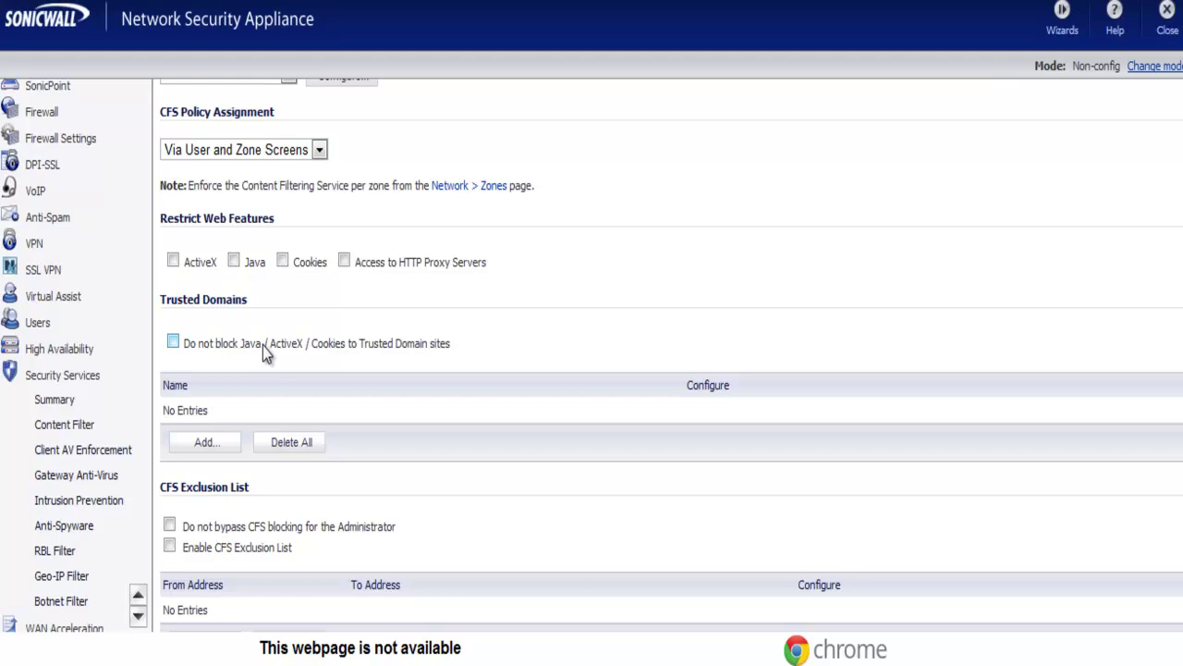
pyautogui.moveTo(177, 298); pyautogui.dragTo(247, 297)
pyautogui.click(246, 298)
pyautogui.click(172, 343)
pyautogui.scroll(-2, 222, 370)
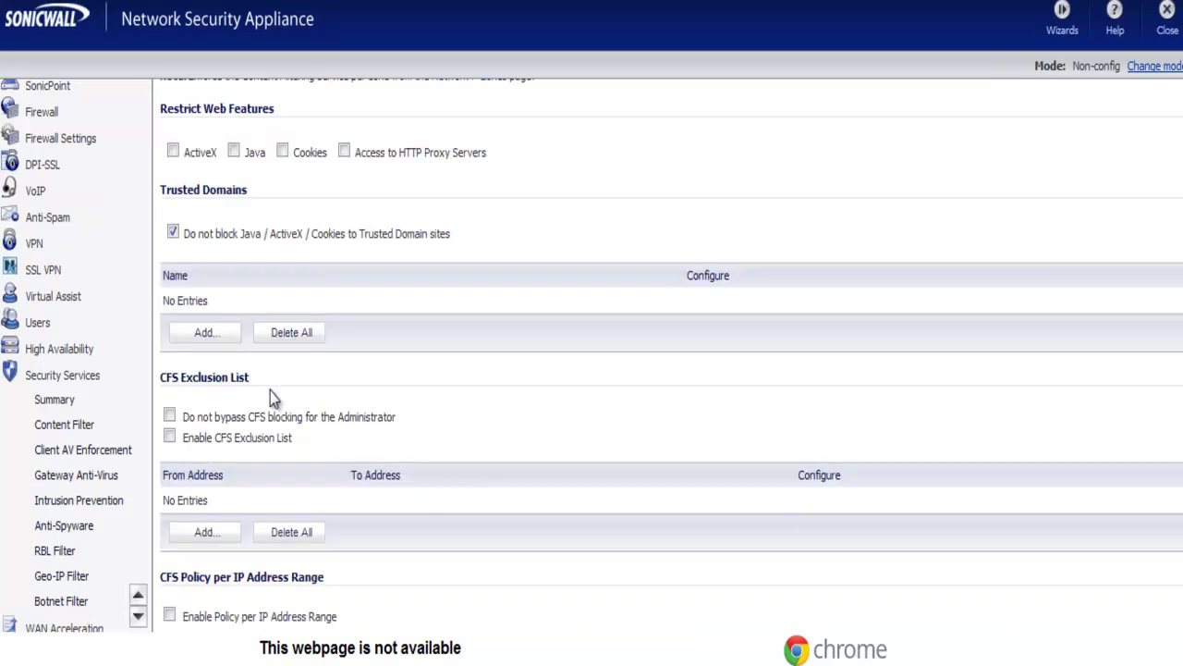
# Open the window for adding a trusted domain and enlarge it
pyautogui.click(204, 335)
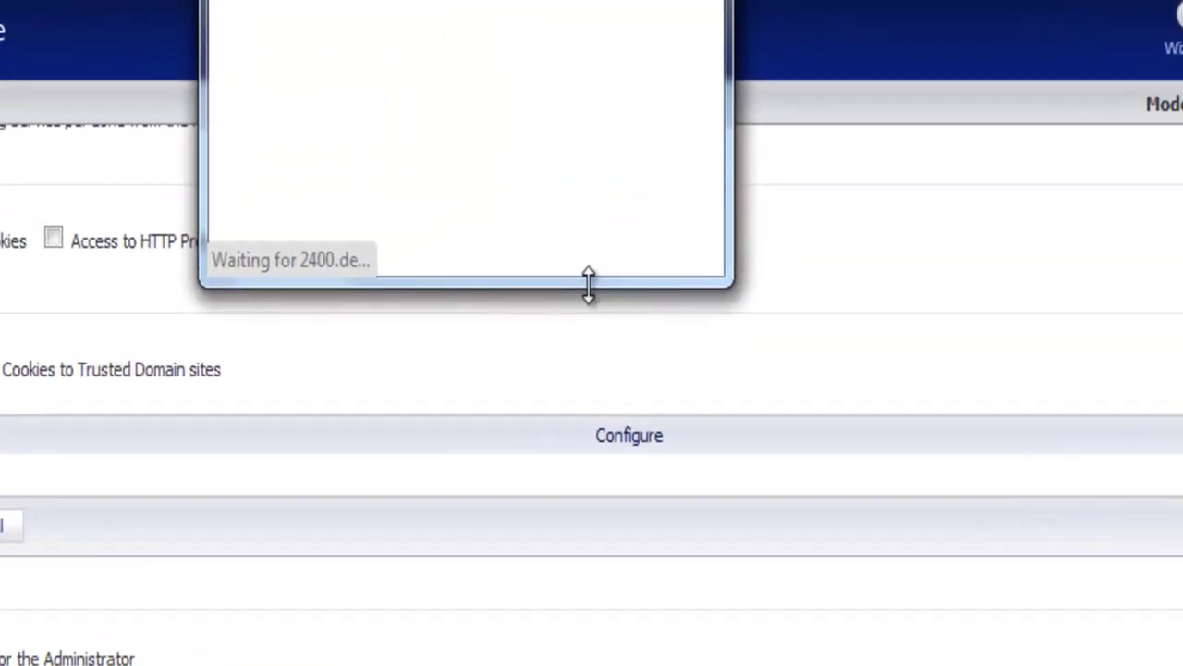
pyautogui.moveTo(588, 282); pyautogui.dragTo(653, 552)
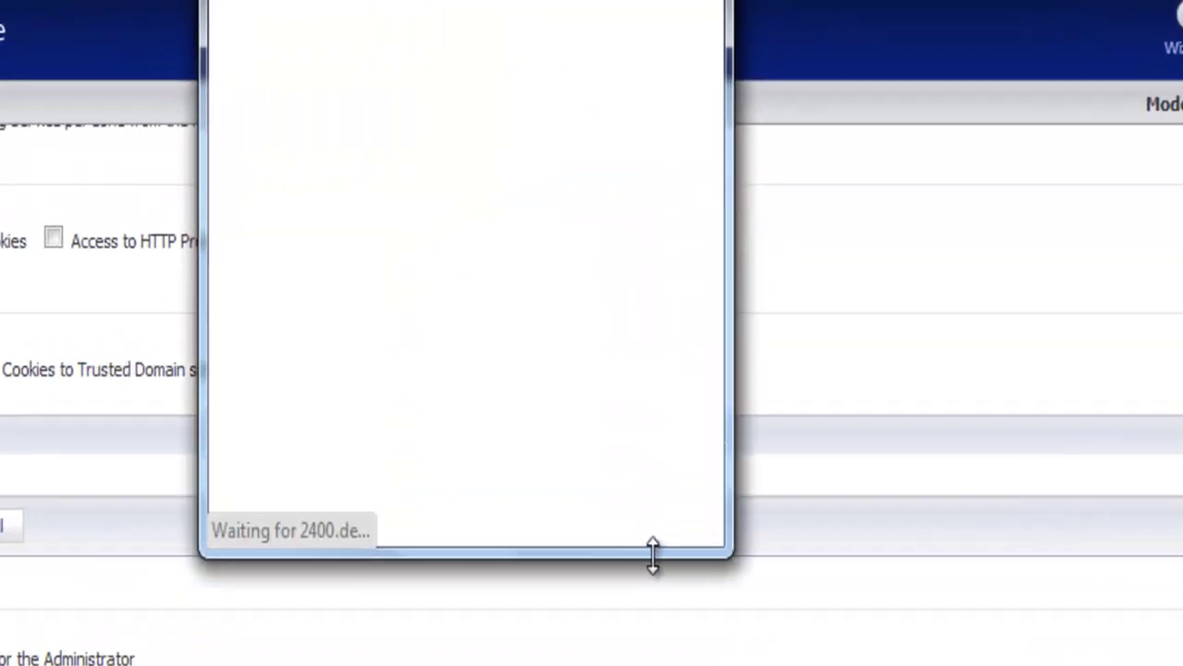
pyautogui.moveTo(727, 407); pyautogui.dragTo(978, 404)
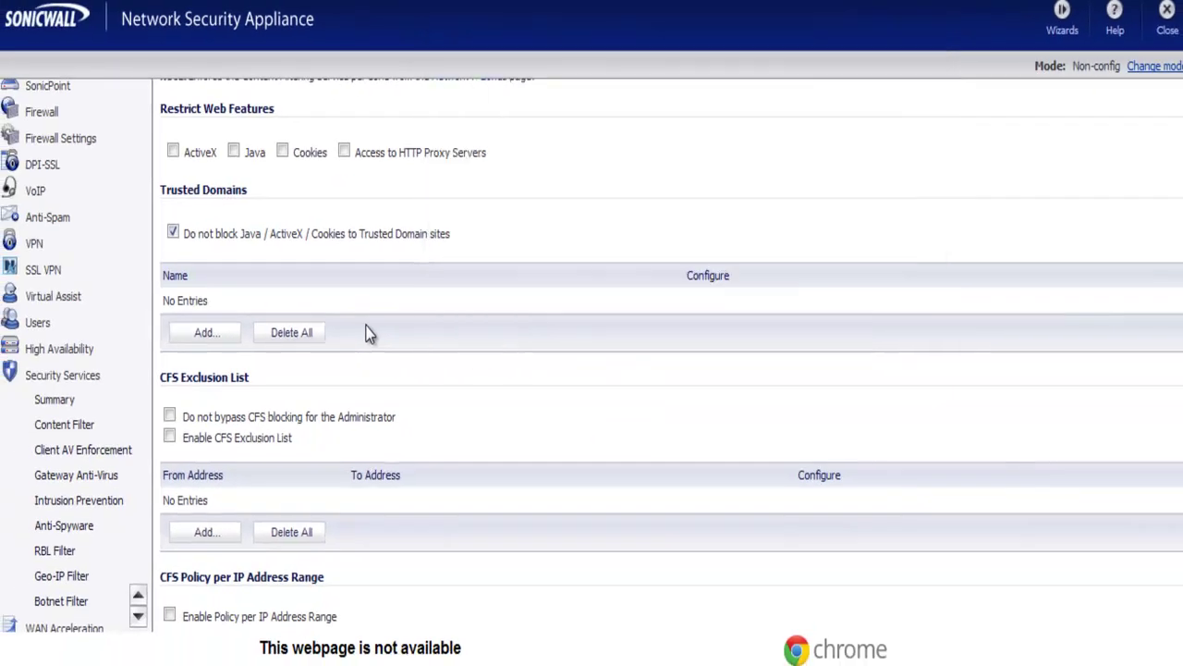
# Enable the CFS Exclusion List
pyautogui.scroll(-3, 368, 333)
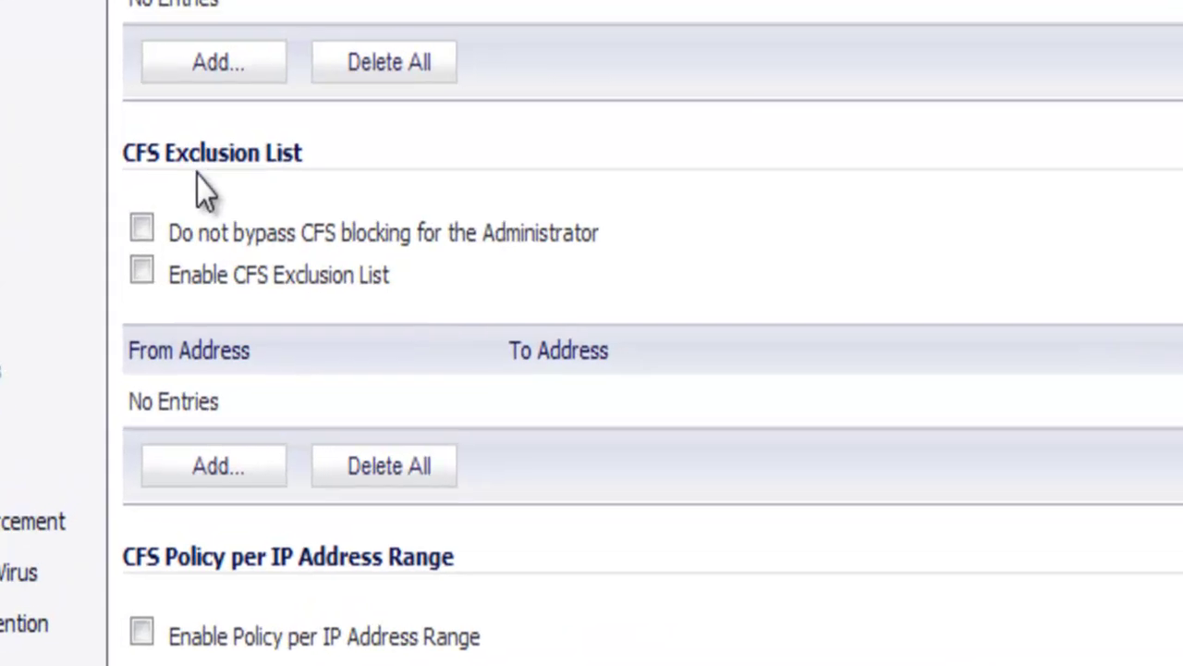
pyautogui.moveTo(153, 236); pyautogui.dragTo(247, 235)
pyautogui.moveTo(277, 150); pyautogui.dragTo(320, 148)
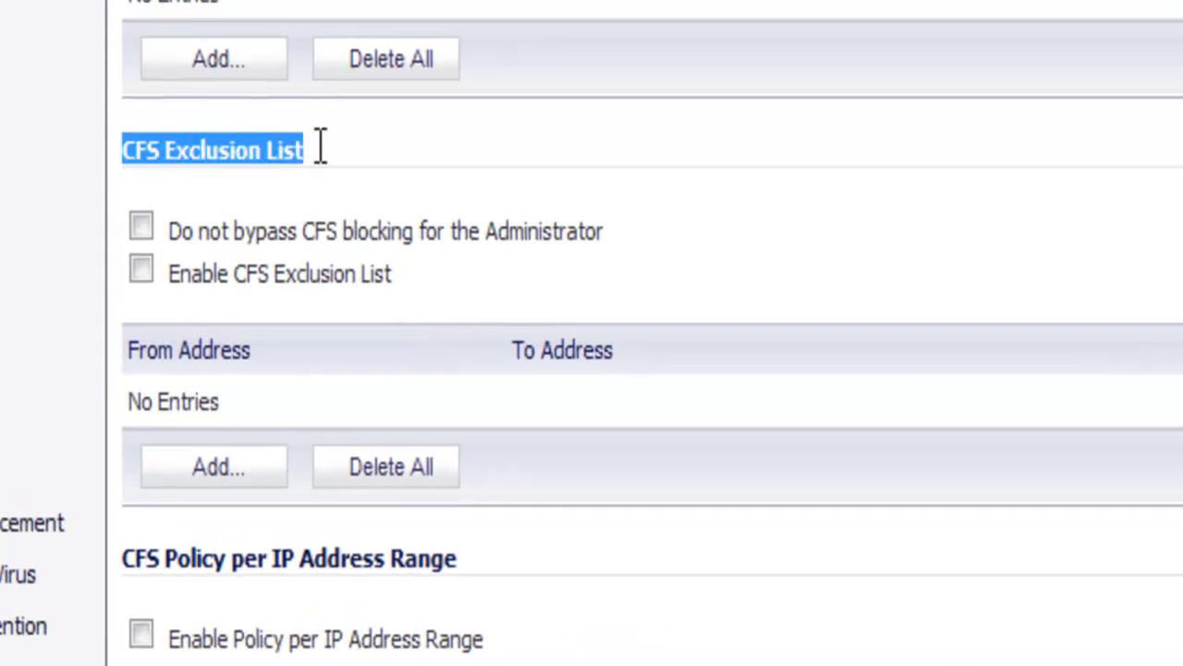
pyautogui.click(323, 145)
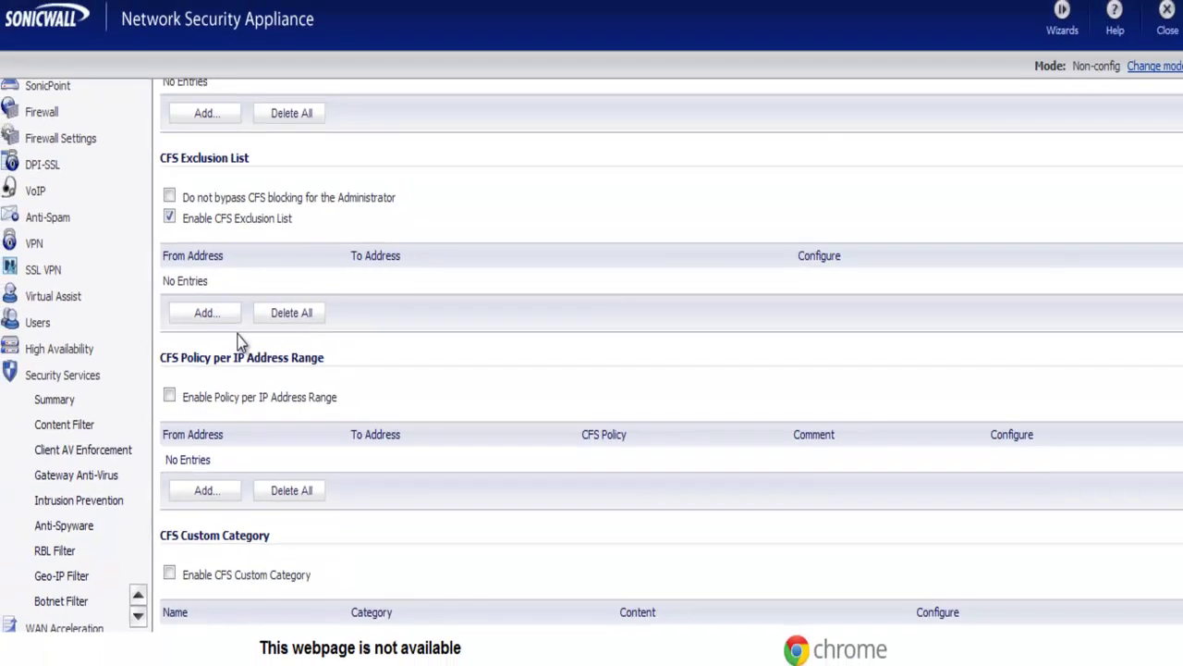
# Start a new CFS exclusion entry with 10.11.4.20 as the starting IP address, and copy that address
pyautogui.click(205, 313)
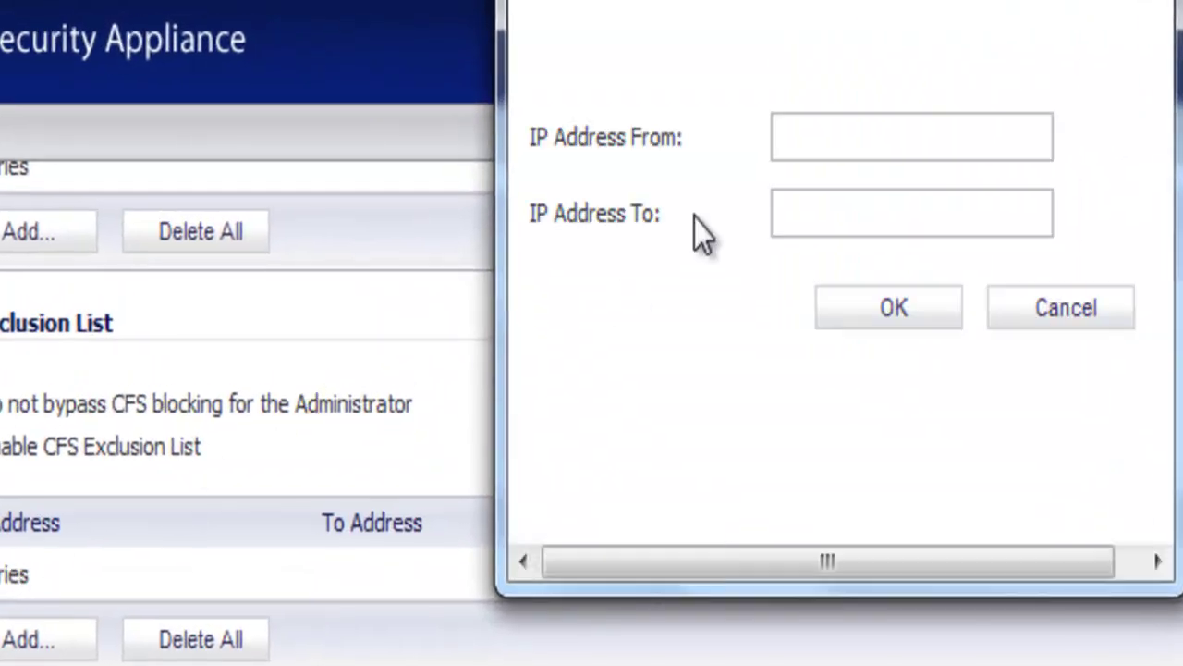
pyautogui.click(800, 134)
pyautogui.write('1')
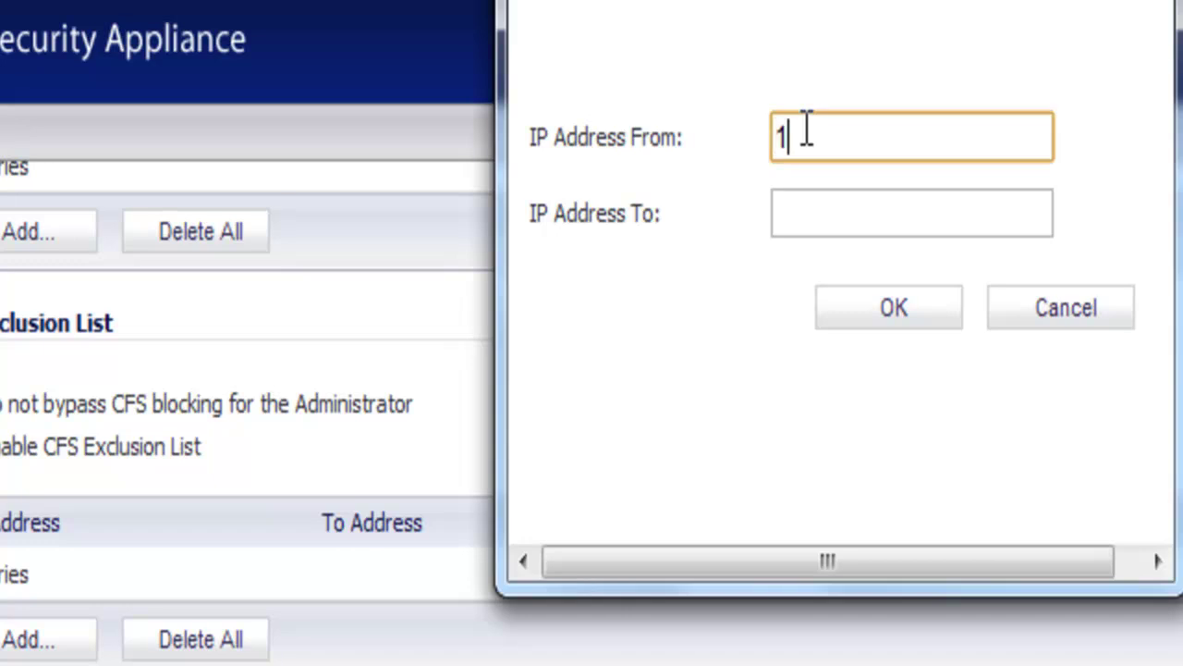
pyautogui.write('0.11.4-.')
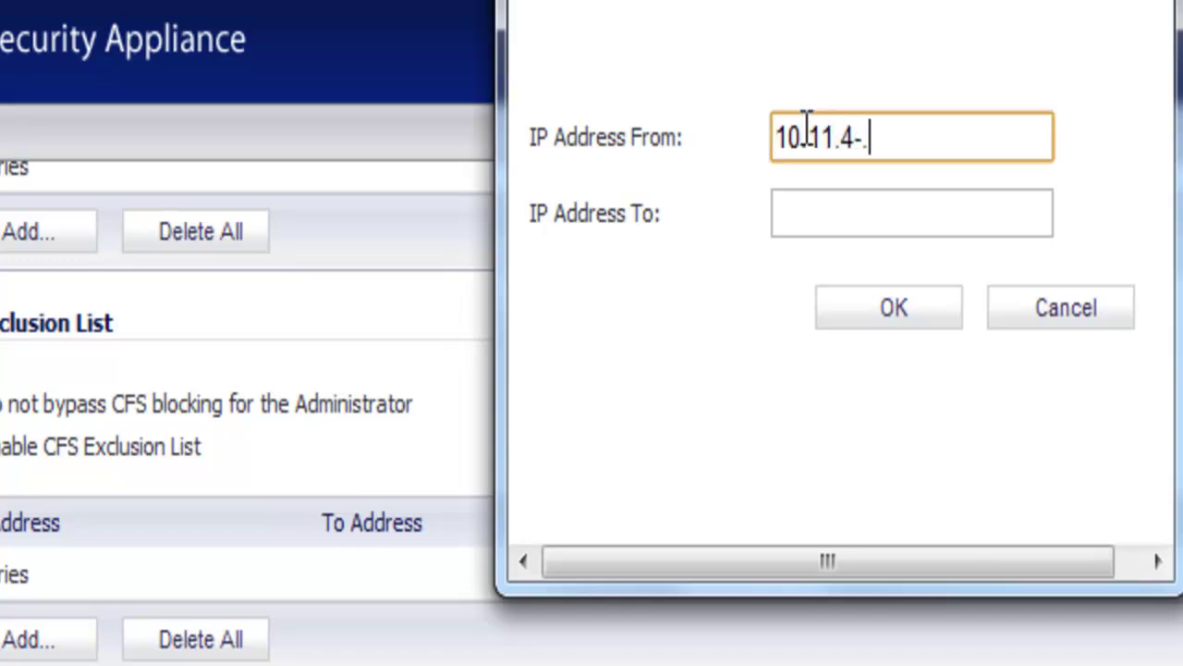
pyautogui.write('20')
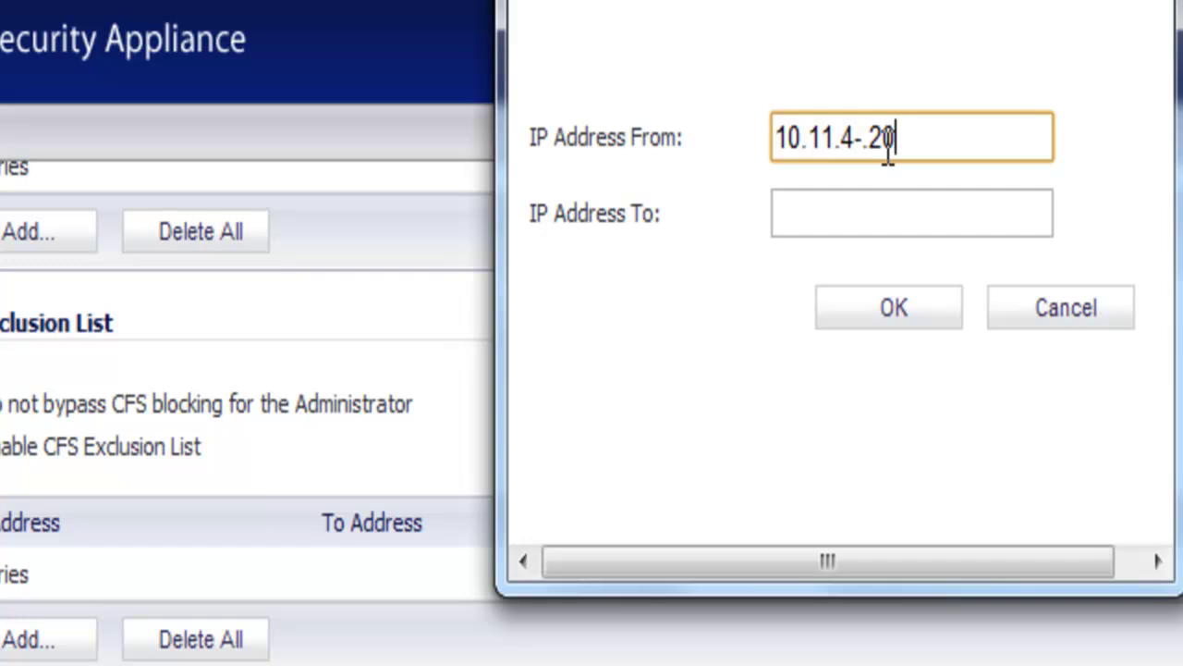
pyautogui.click(863, 137)
pyautogui.press('BackSpace')
pyautogui.moveTo(897, 137); pyautogui.dragTo(746, 126)
pyautogui.hotkey('ctrl', 'c')
# Set the exclusion range's ending IP address to 10.11.4.30 and cancel the entry
pyautogui.click(816, 214)
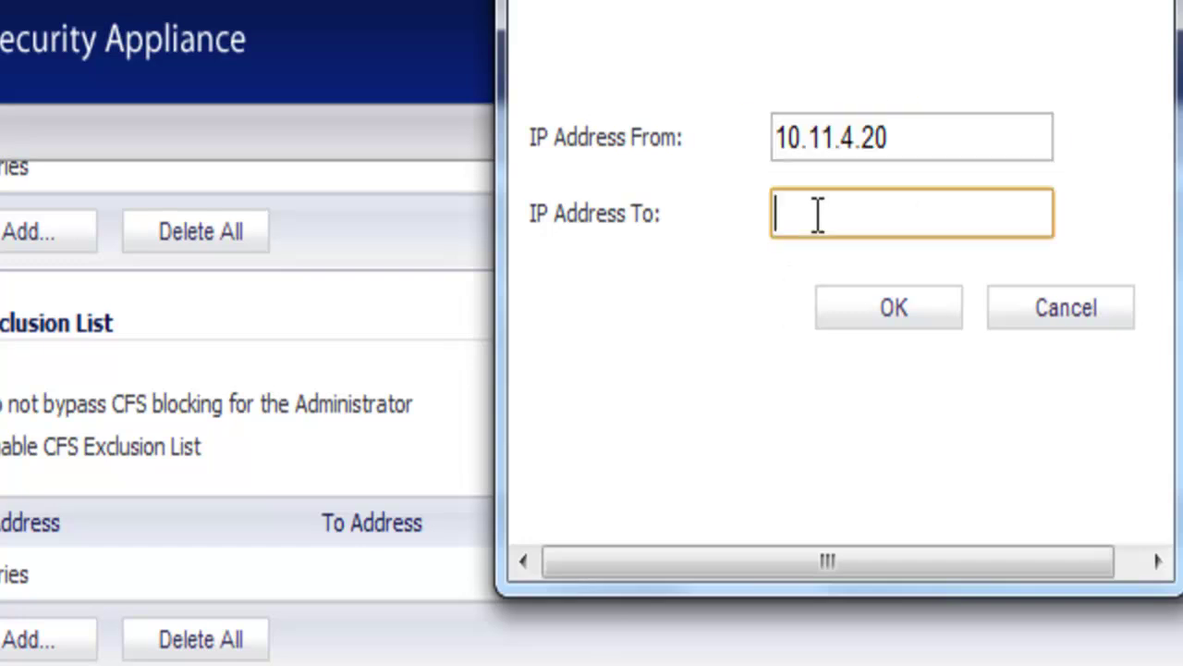
pyautogui.hotkey('ctrl', 'v')
pyautogui.press('BackSpace')
pyautogui.press('BackSpace')
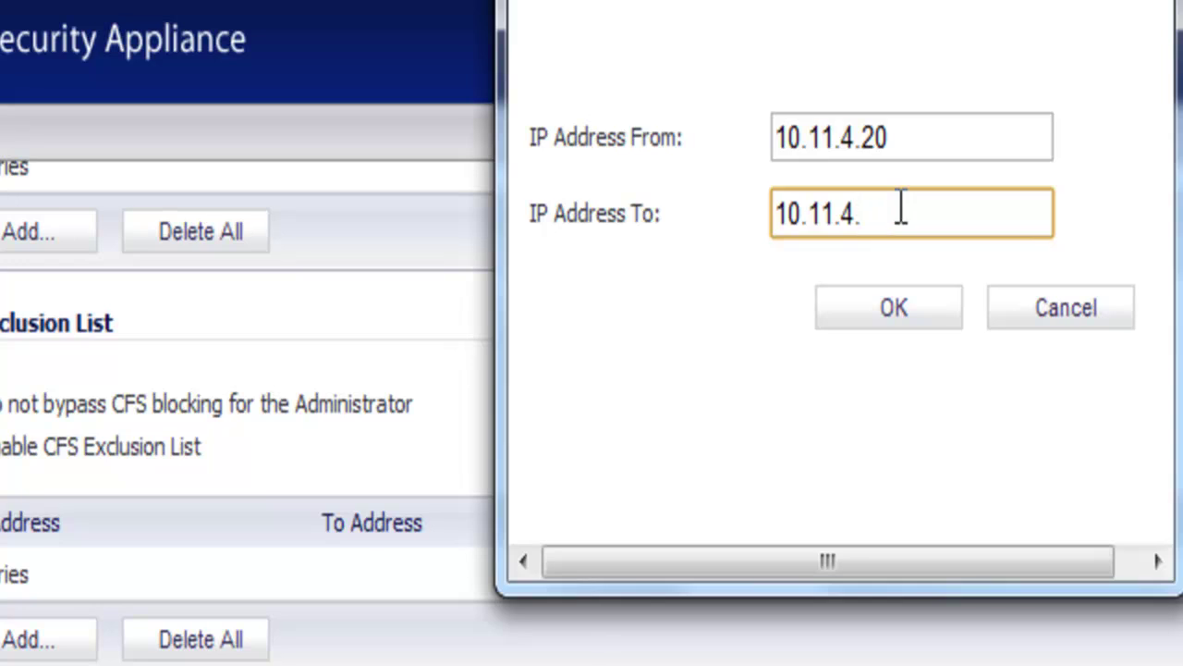
pyautogui.write('30')
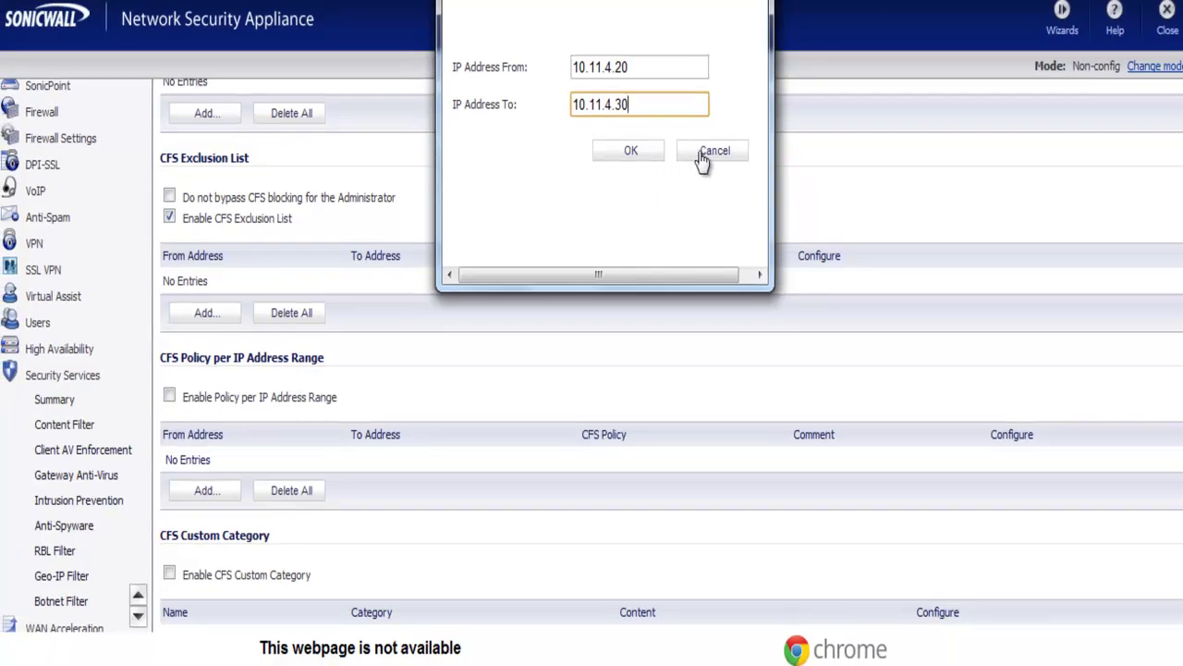
pyautogui.click(1054, 319)
# Review the CFS Policy per IP Address Range and CFS Custom Category sections, and start adding a custom category
pyautogui.scroll(-3, 444, 365)
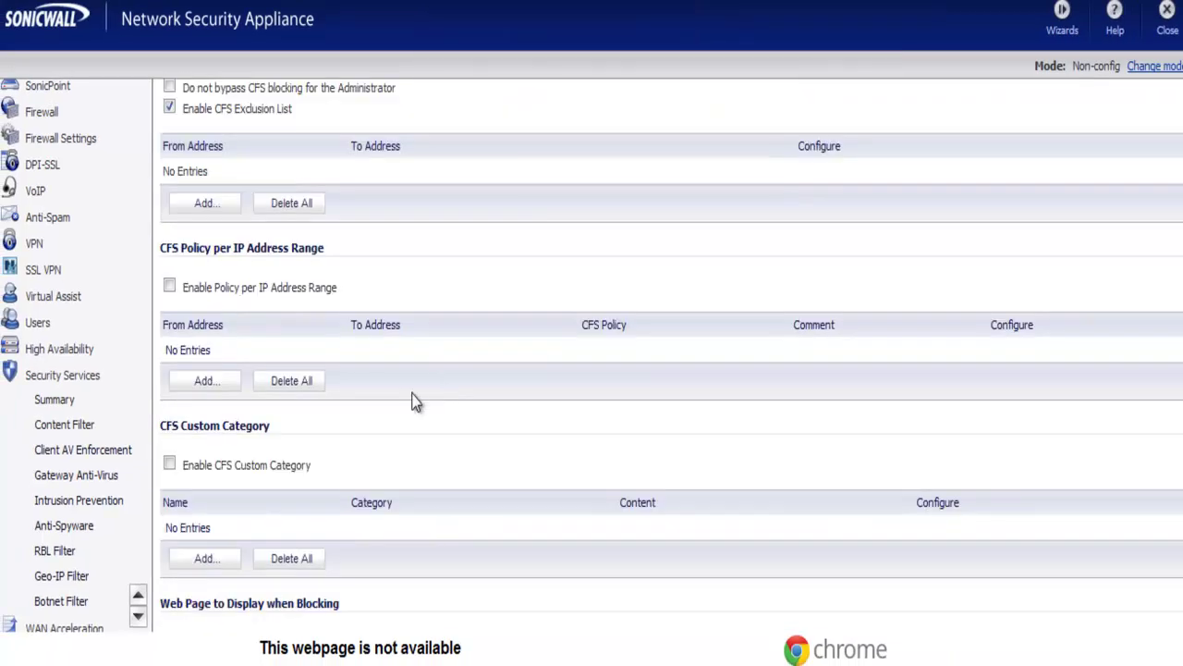
pyautogui.moveTo(184, 315); pyautogui.dragTo(262, 311)
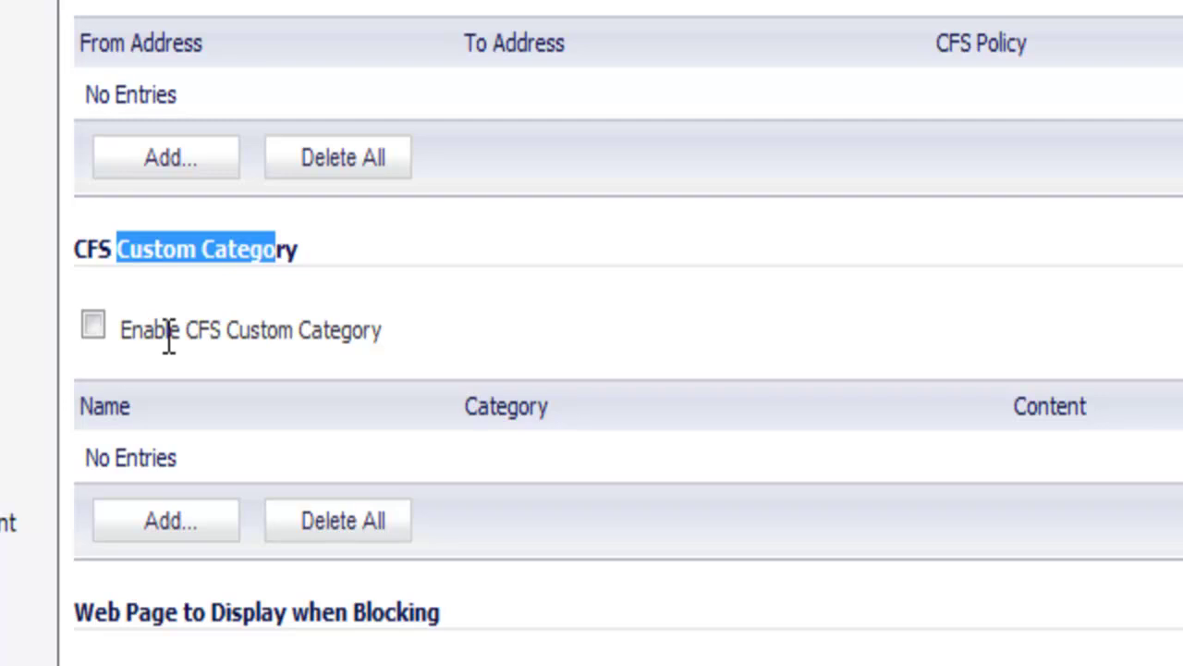
pyautogui.click(192, 518)
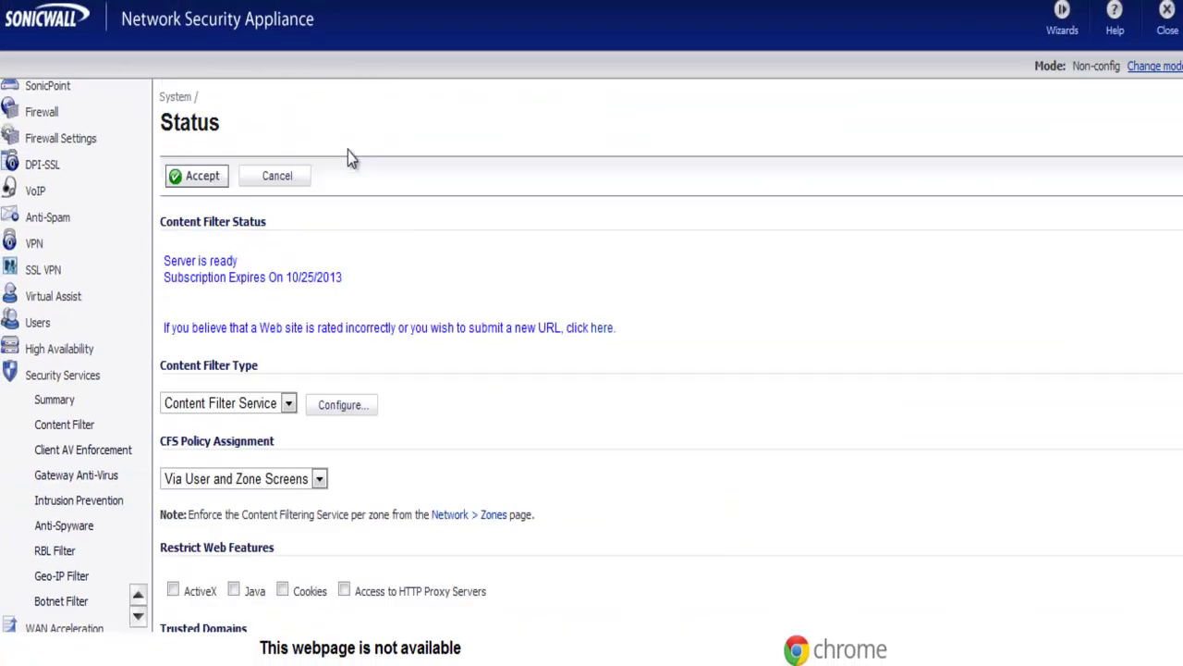
# Choose Content Filter Service as the content filter type and open the CFS settings in its configuration window
pyautogui.click(252, 407)
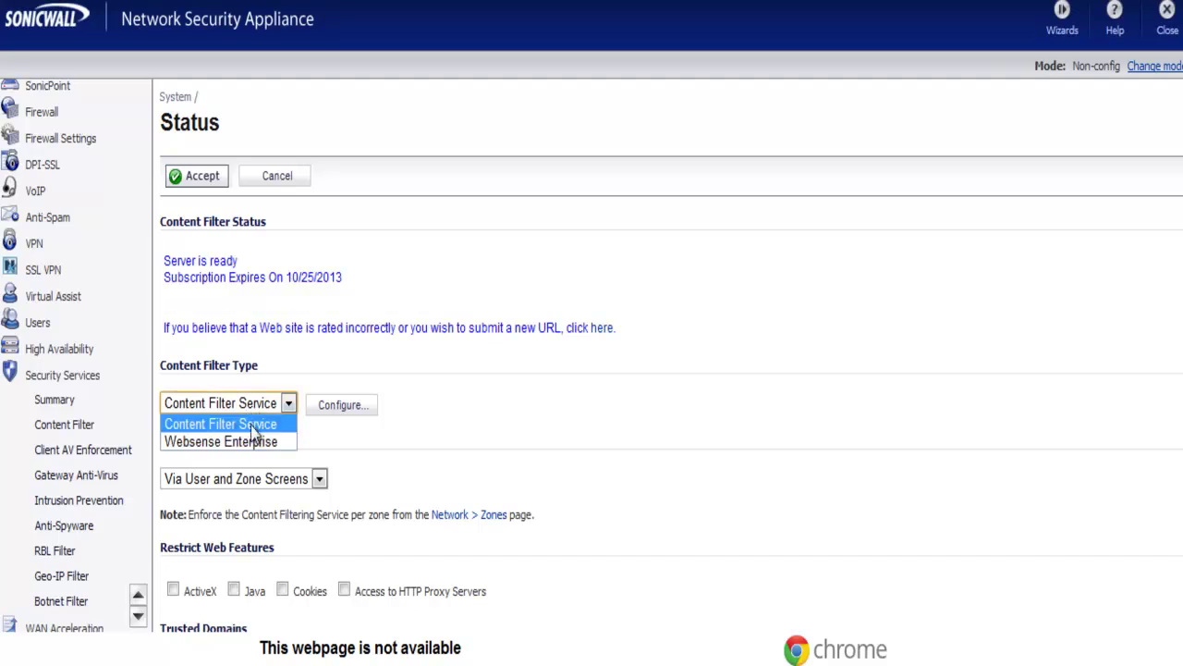
pyautogui.click(253, 420)
pyautogui.click(349, 407)
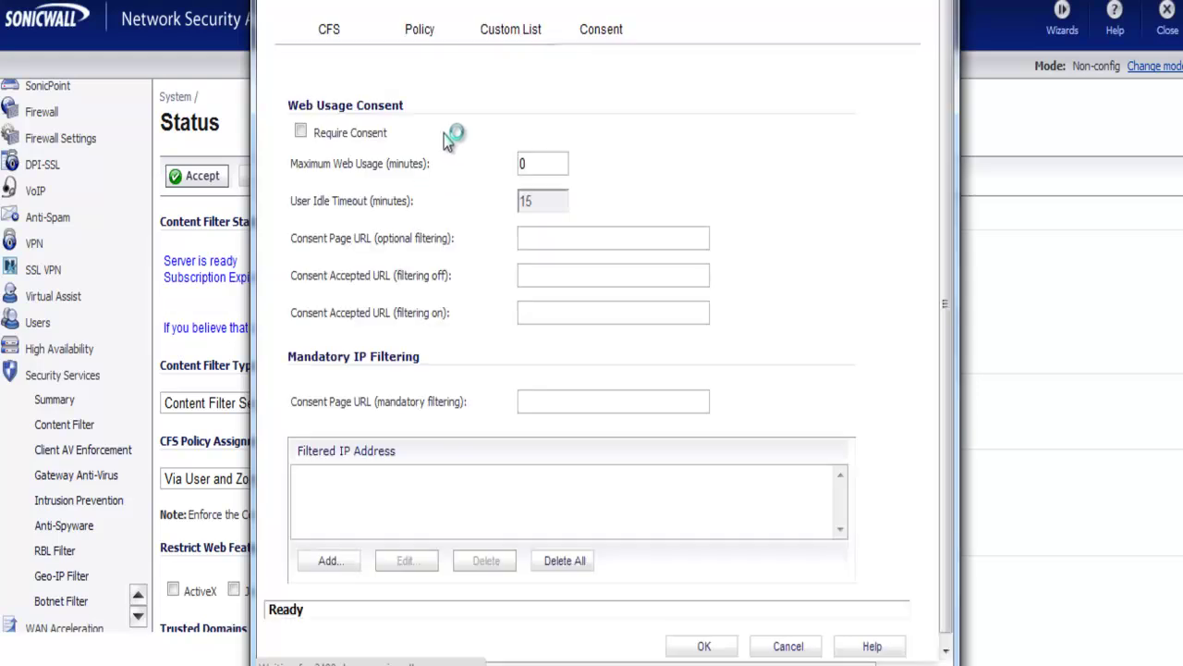
pyautogui.click(329, 31)
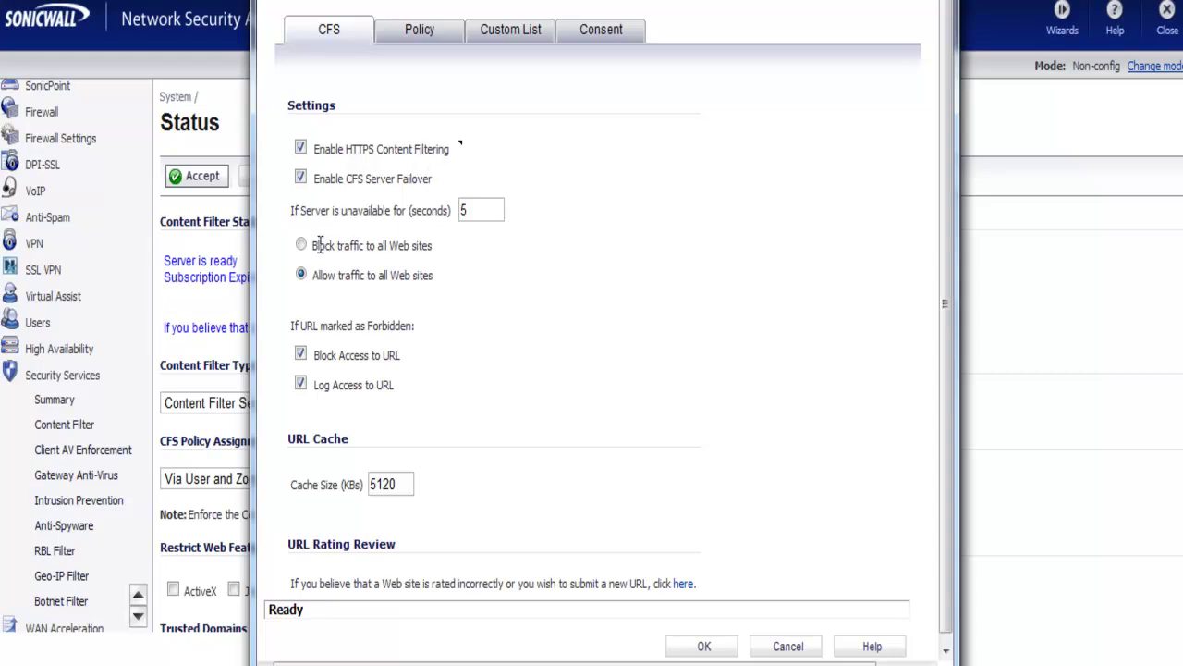
# Examine the CFS options for an unavailable server and for URLs marked as forbidden
pyautogui.moveTo(318, 245); pyautogui.dragTo(434, 250)
pyautogui.click(437, 273)
pyautogui.scroll(-1, 440, 244)
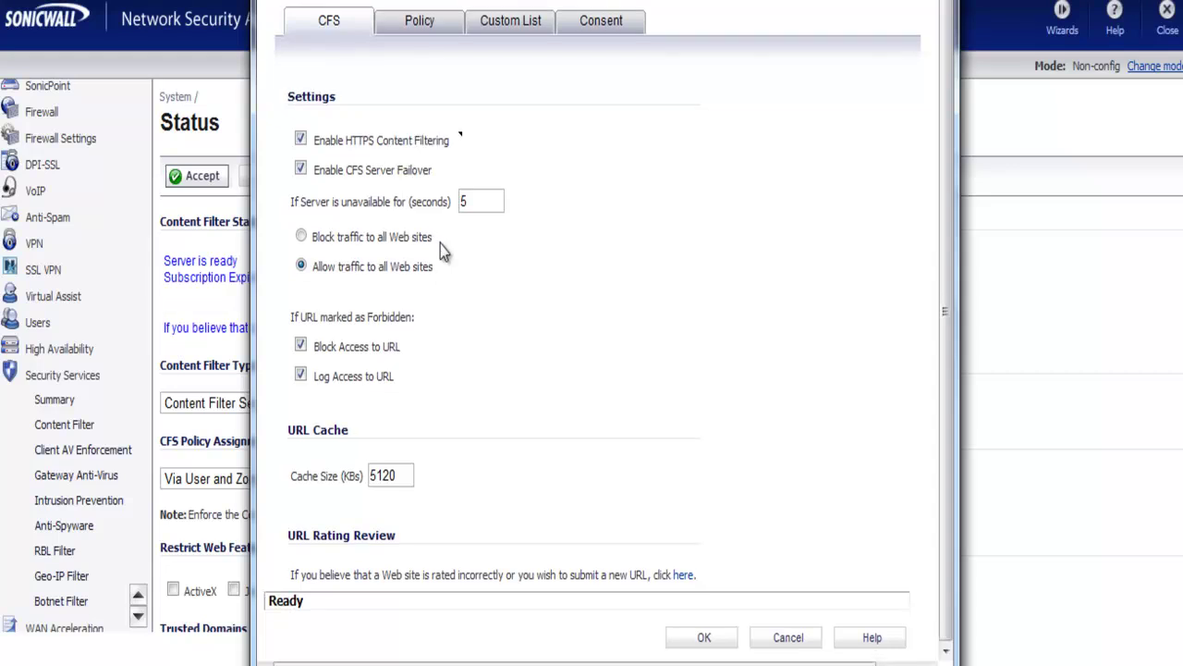
pyautogui.moveTo(321, 318); pyautogui.dragTo(395, 318)
pyautogui.click(414, 316)
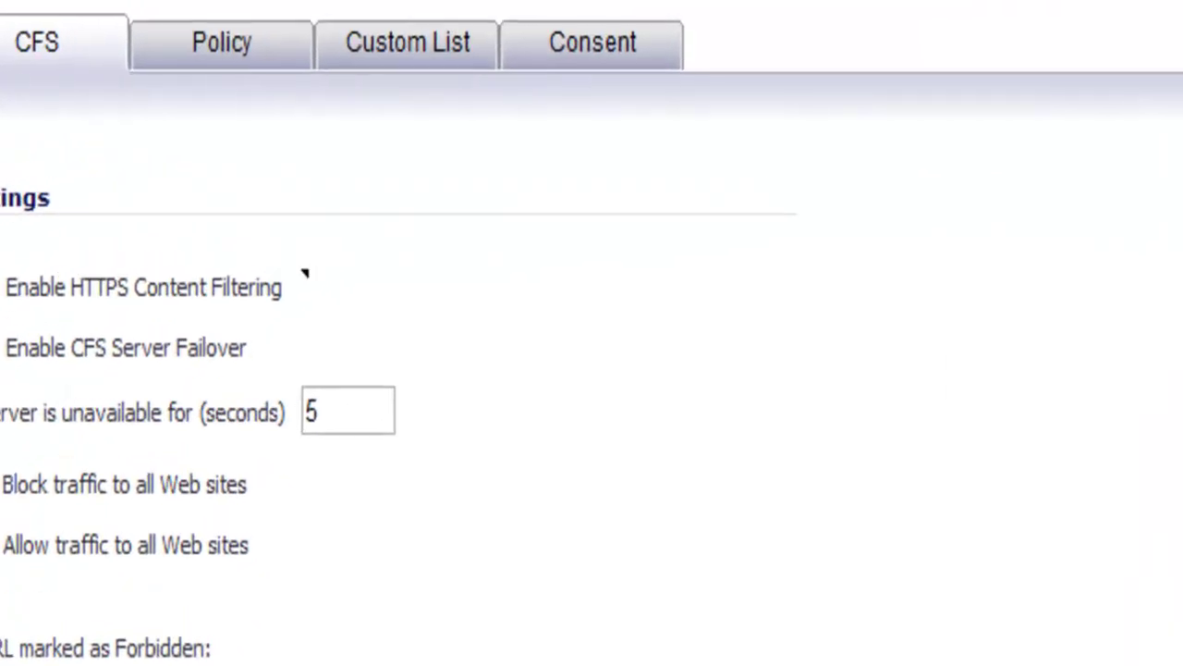
# Open the Default policy's URL list and forbid the Personals and Dating, Usenet News Groups and Religion categories
pyautogui.click(218, 70)
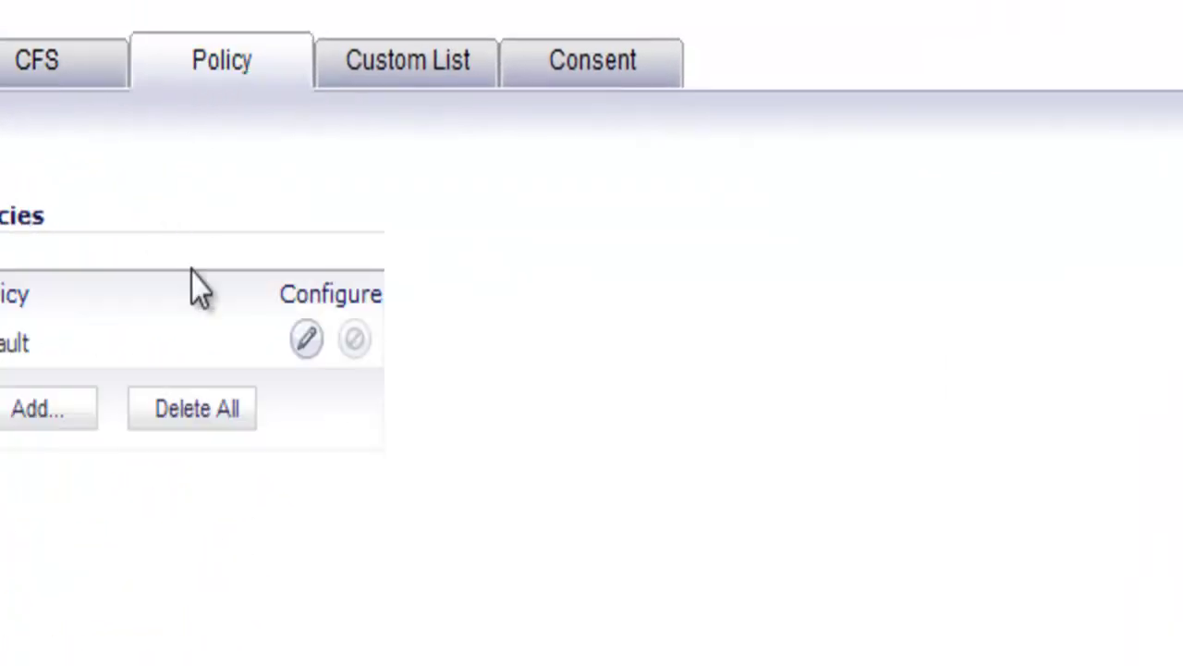
pyautogui.click(303, 344)
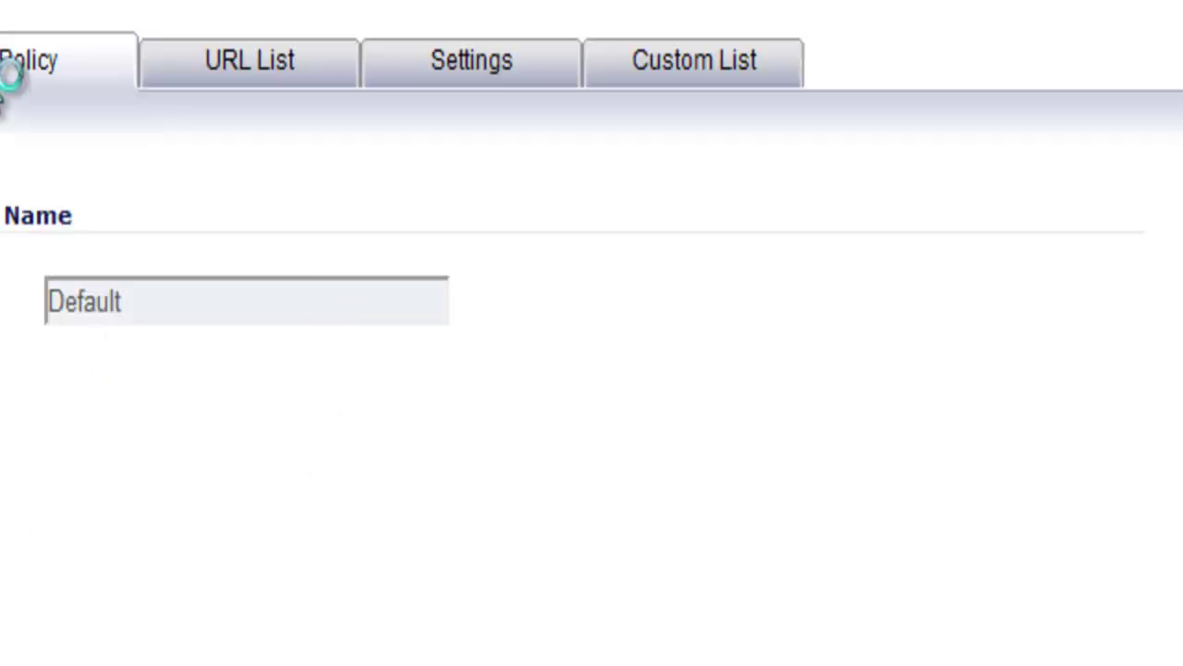
pyautogui.click(262, 63)
pyautogui.click(412, 527)
pyautogui.click(413, 573)
pyautogui.click(413, 657)
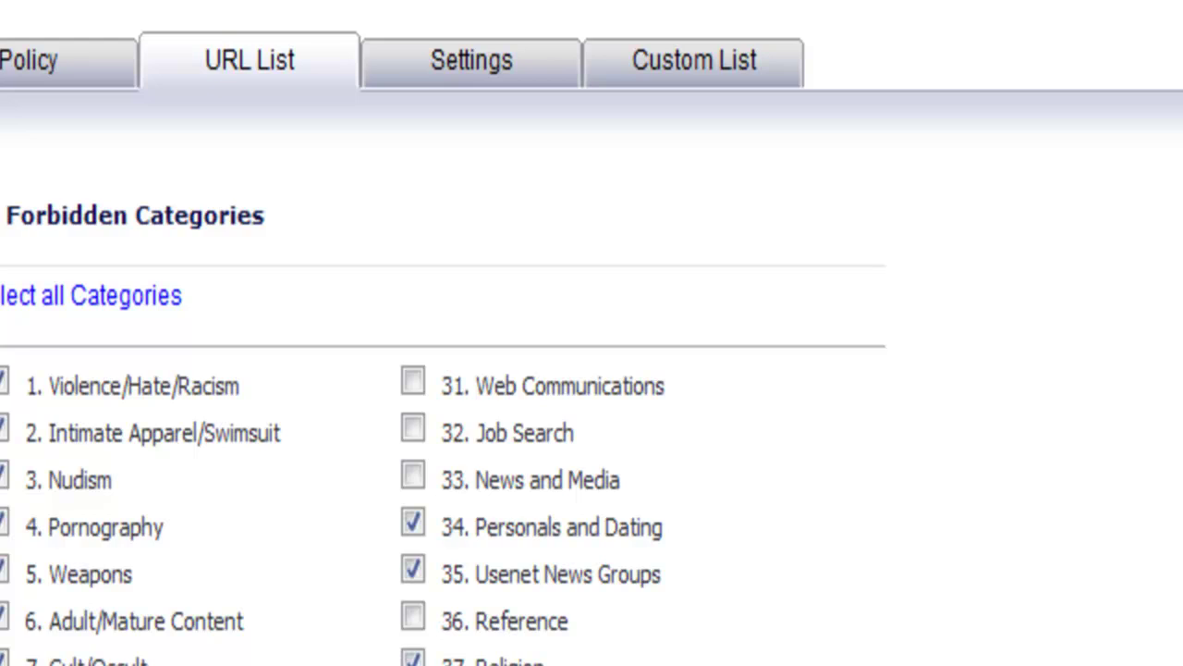
# Forbid the Vehicles and Travel categories in the Default policy
pyautogui.scroll(-8, 445, 580)
pyautogui.click(413, 485)
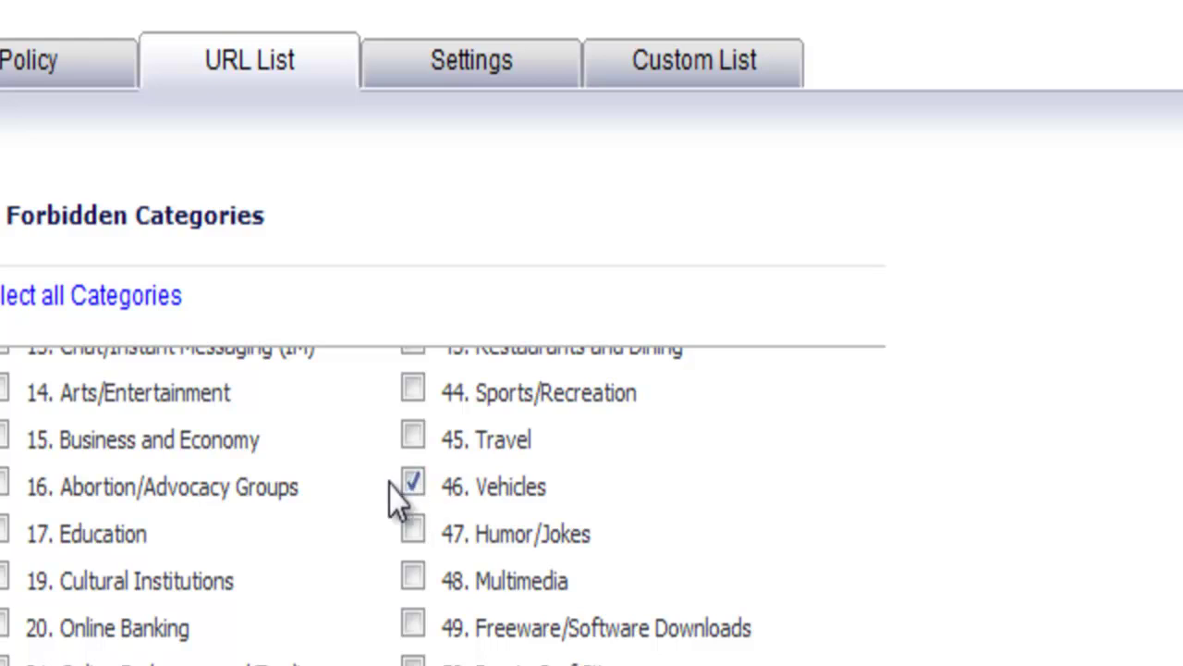
pyautogui.click(415, 435)
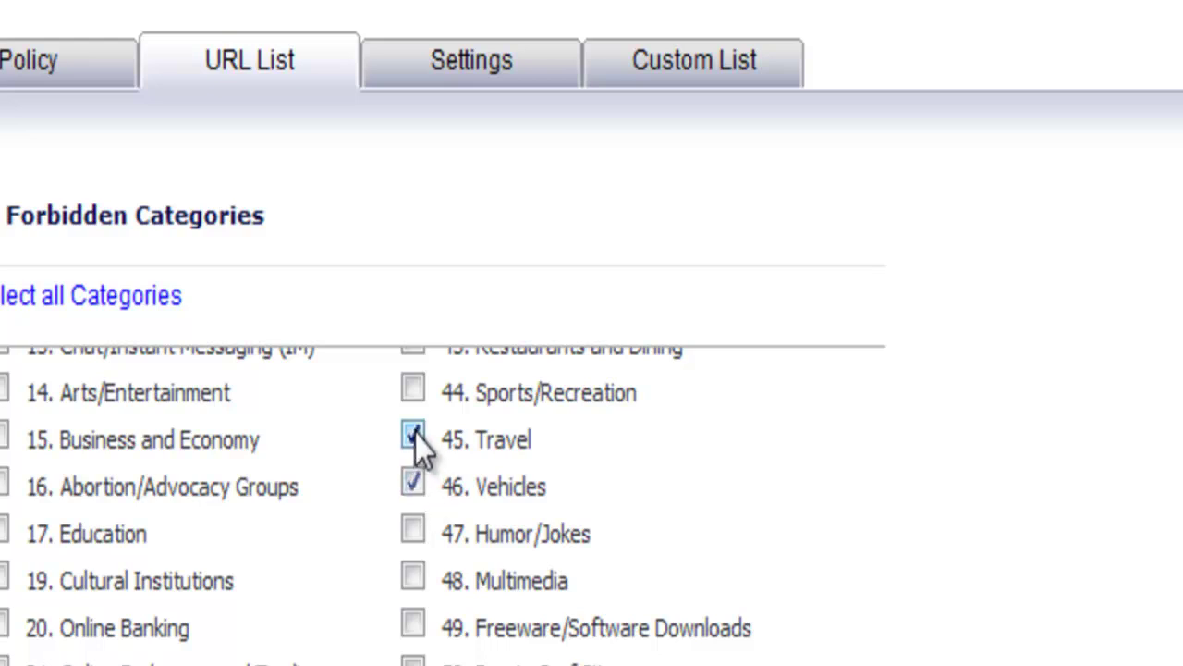
# Forbid all categories in the Default policy's URL list and enable Safe Search Enforcement in its settings
pyautogui.click(413, 577)
pyautogui.click(2, 295)
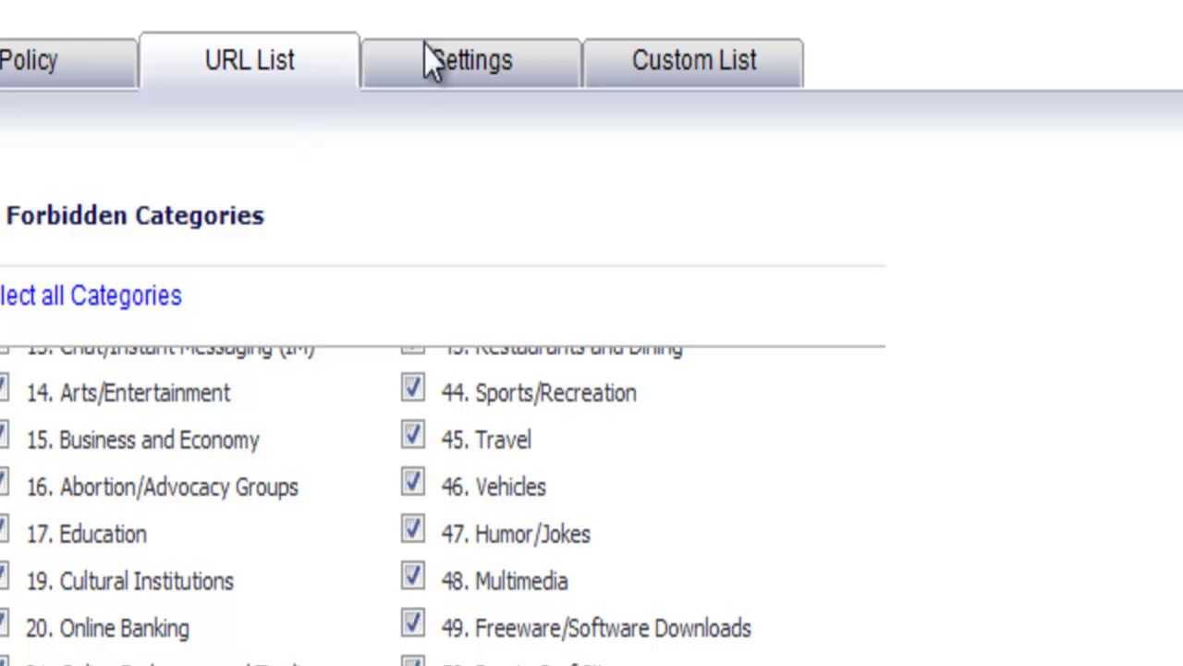
pyautogui.click(482, 64)
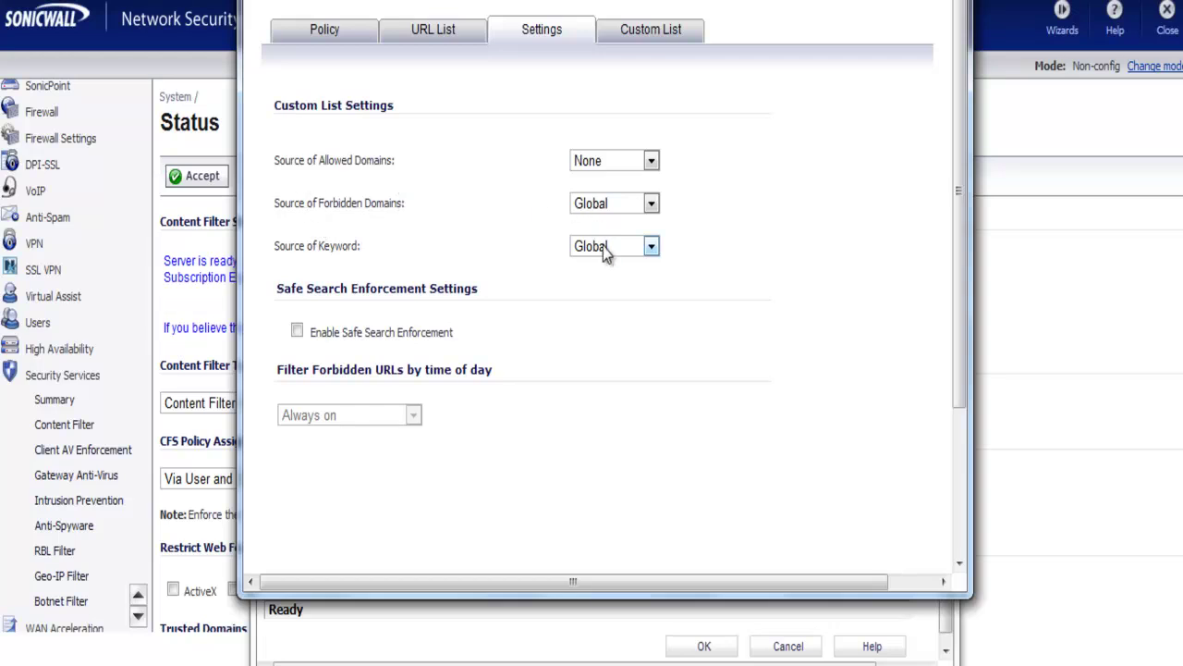
pyautogui.click(297, 335)
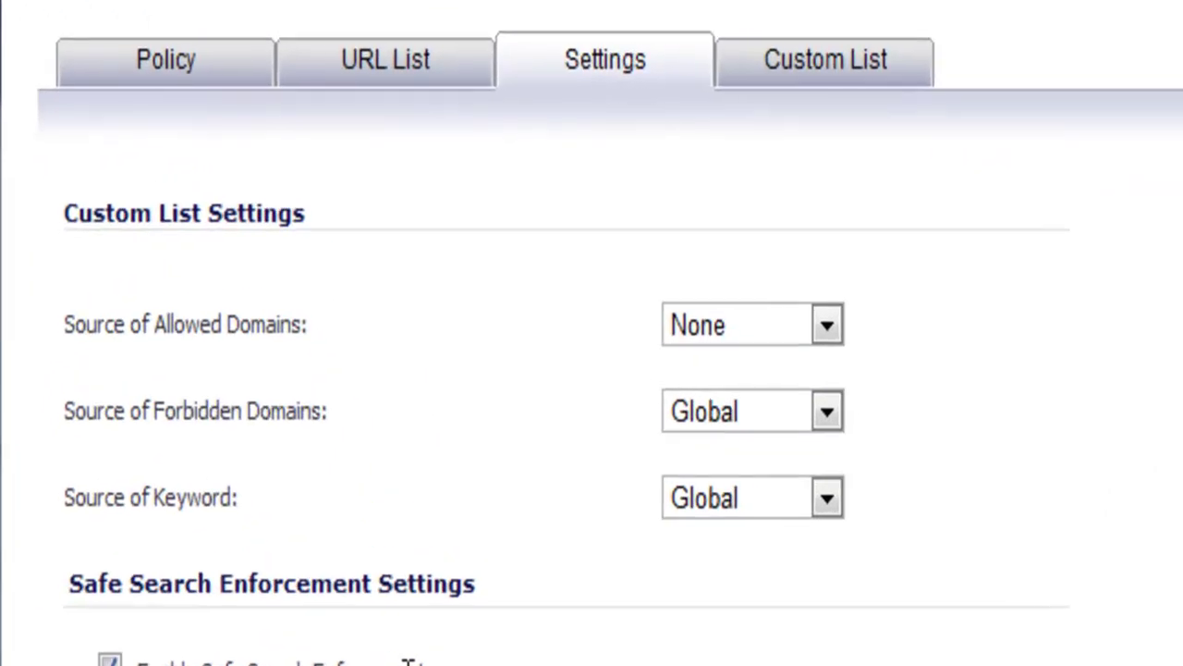
pyautogui.click(381, 67)
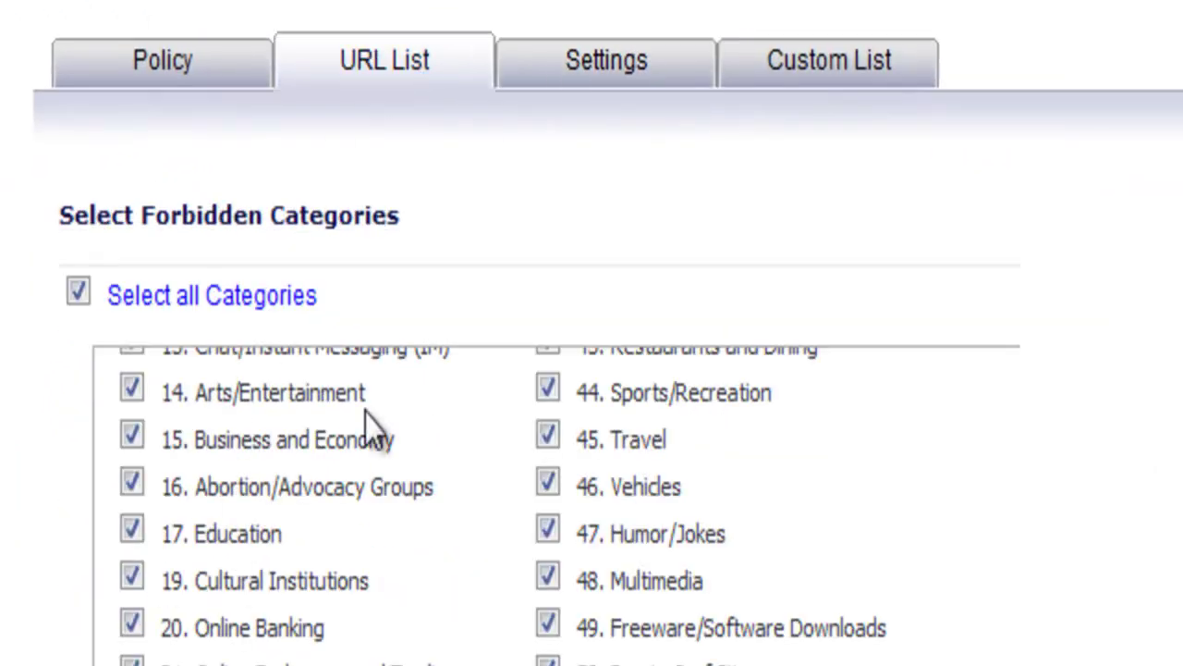
pyautogui.click(813, 74)
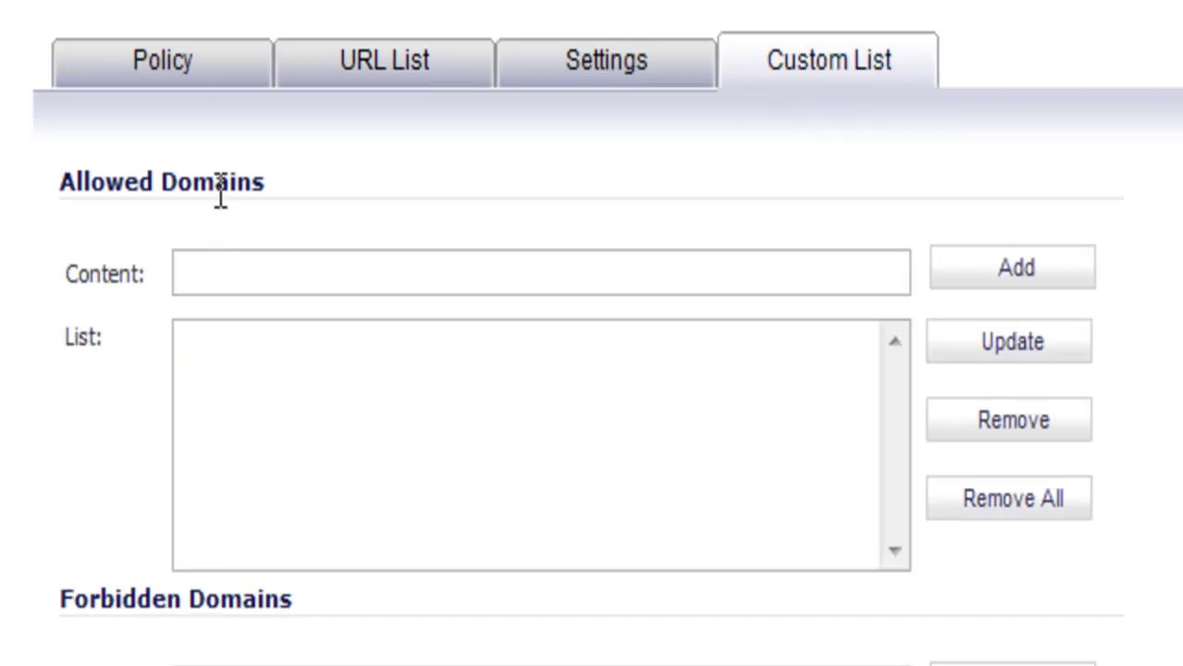
pyautogui.moveTo(193, 181); pyautogui.dragTo(299, 181)
pyautogui.click(299, 176)
pyautogui.click(276, 275)
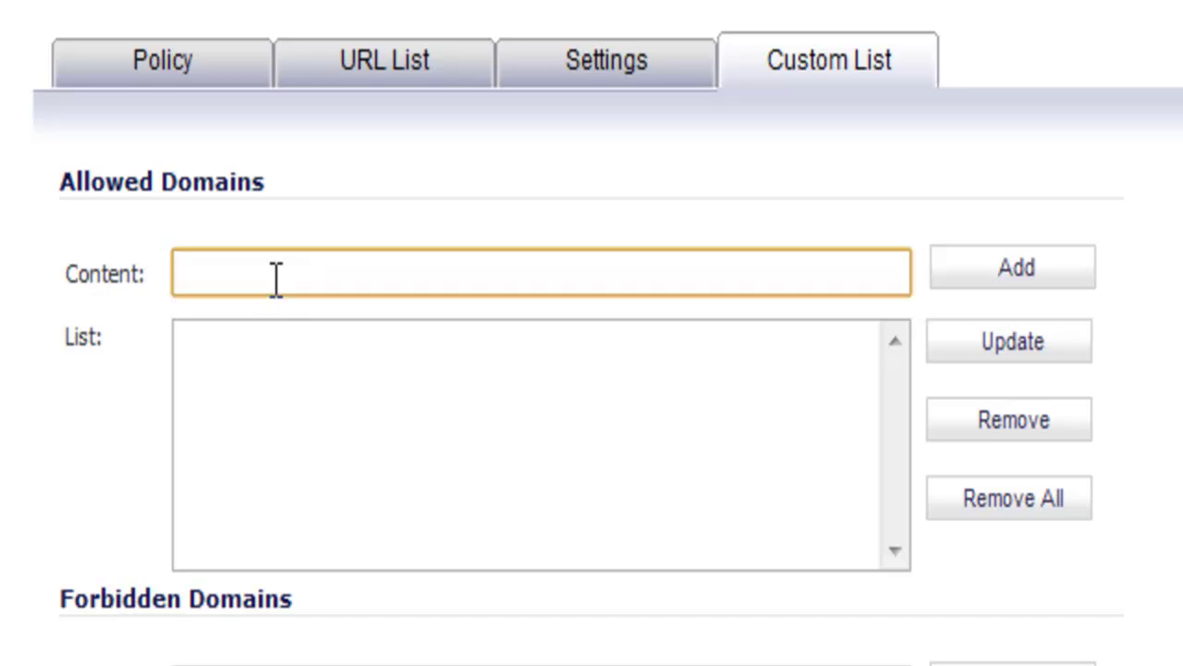
pyautogui.write('www.yahoo.com')
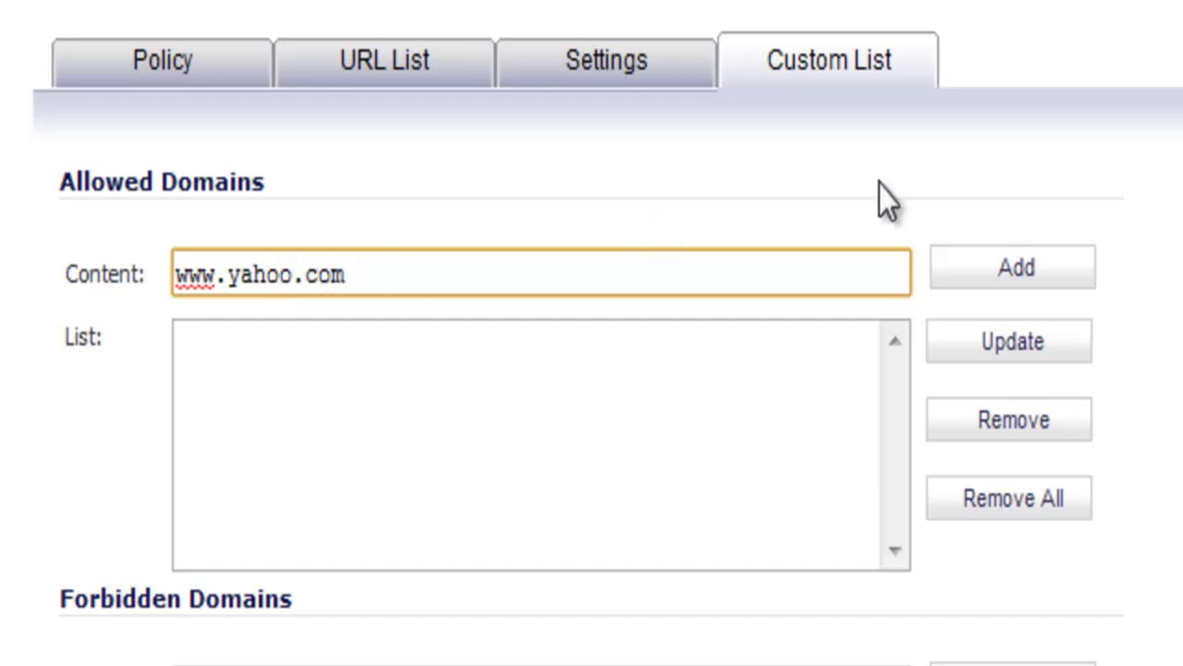
pyautogui.click(1009, 267)
pyautogui.scroll(-5, 758, 416)
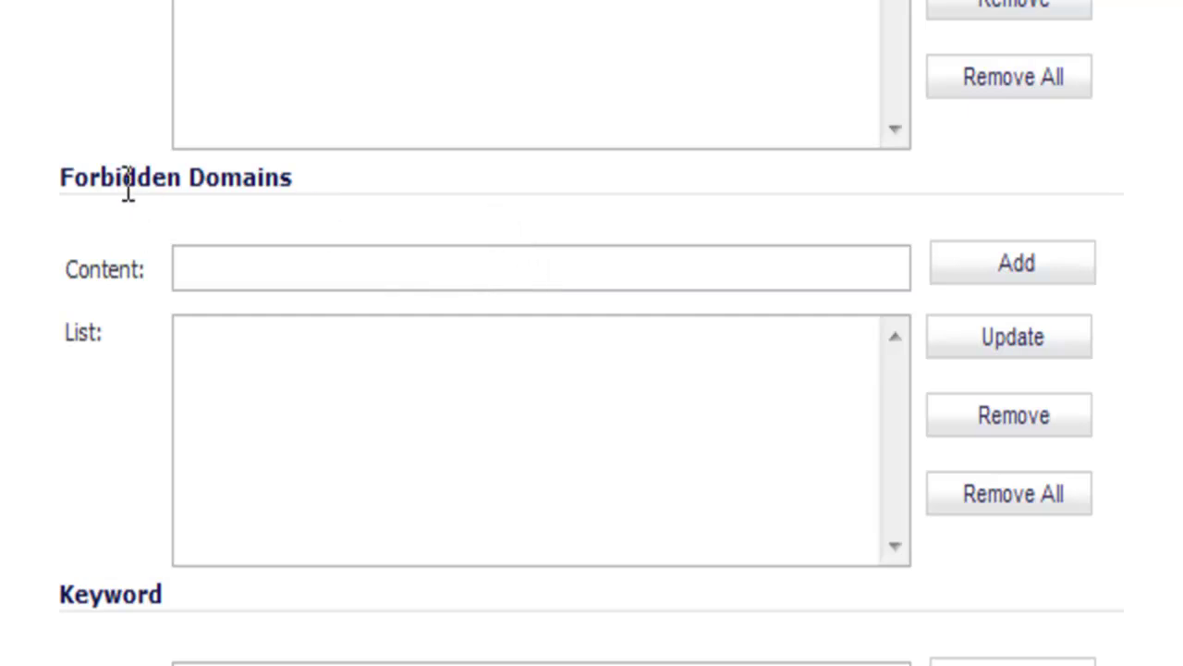
pyautogui.moveTo(115, 179); pyautogui.dragTo(262, 185)
pyautogui.click(311, 266)
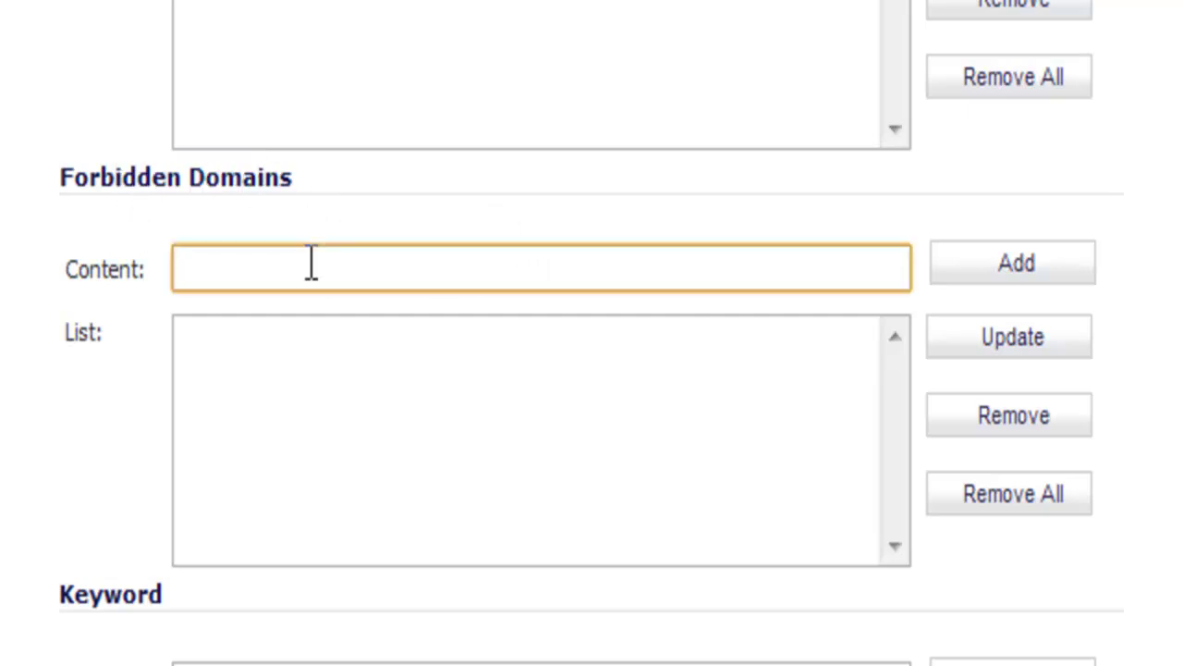
pyautogui.write('www.')
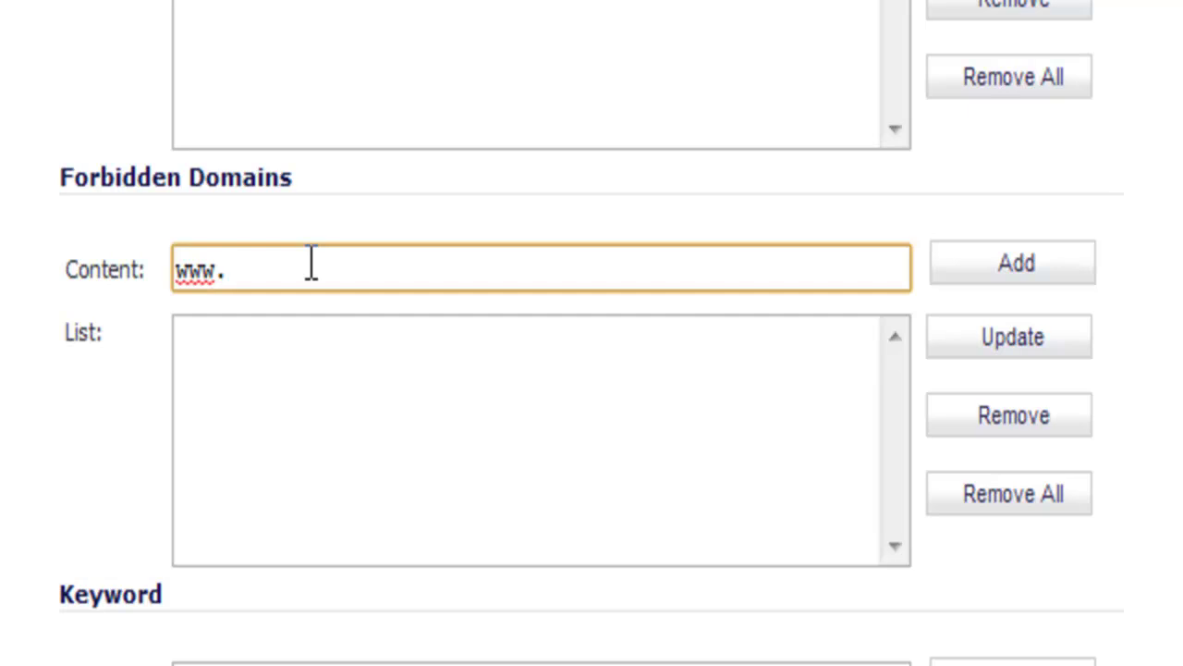
pyautogui.write('msn.co')
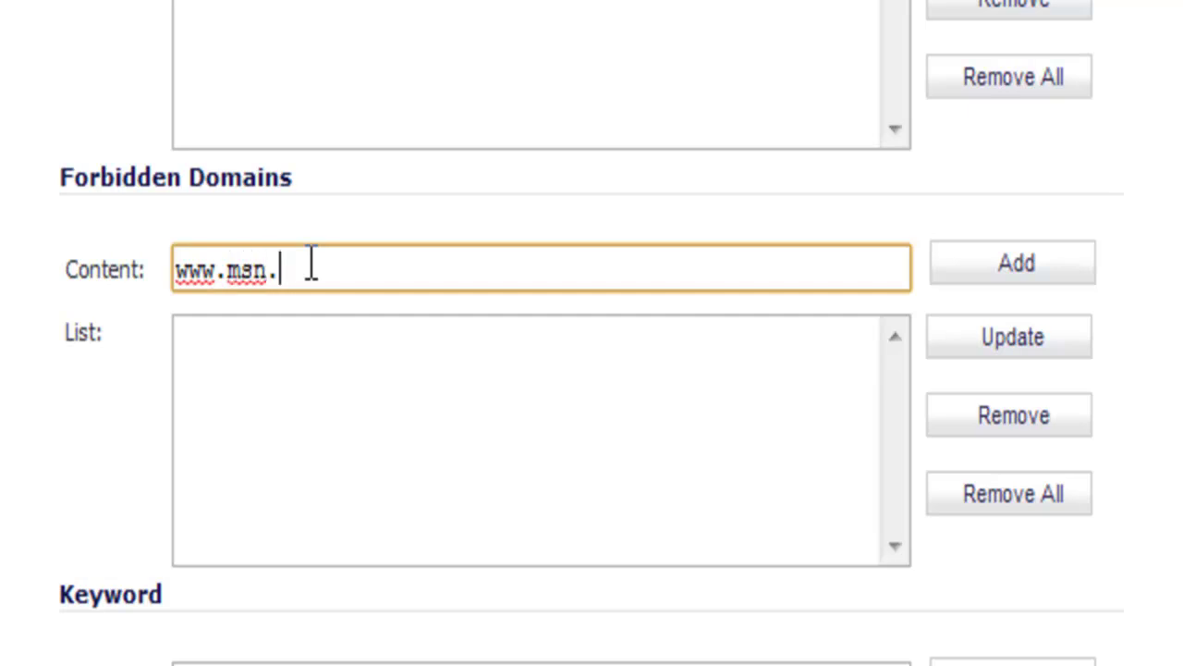
pyautogui.write('m')
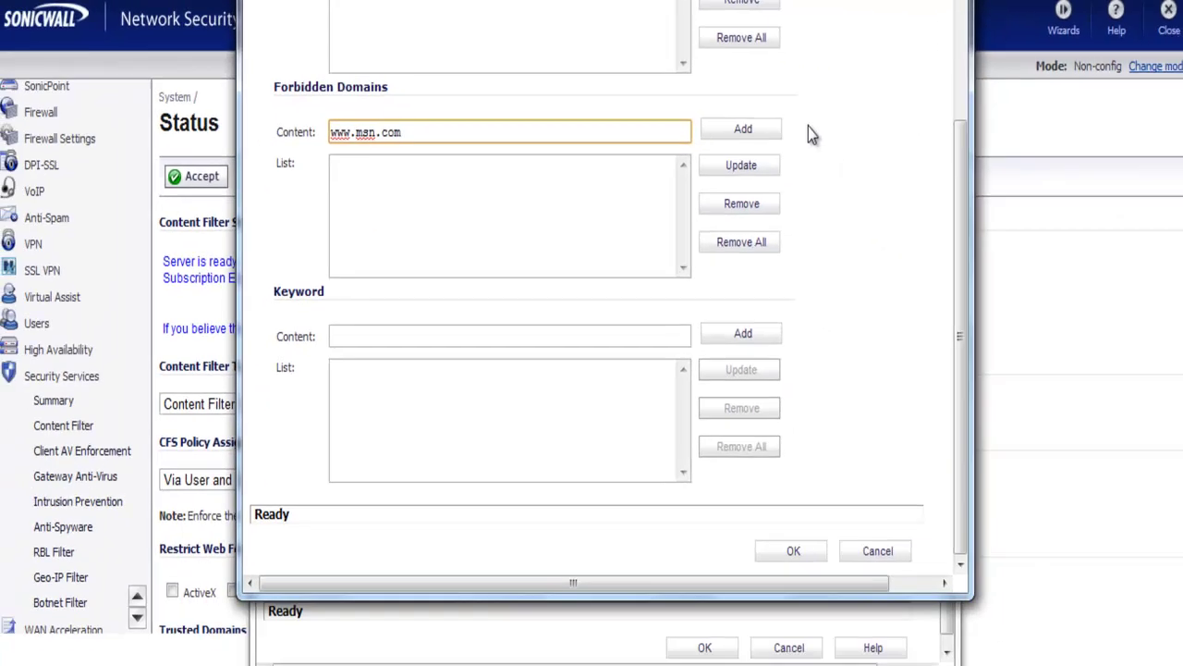
pyautogui.click(743, 131)
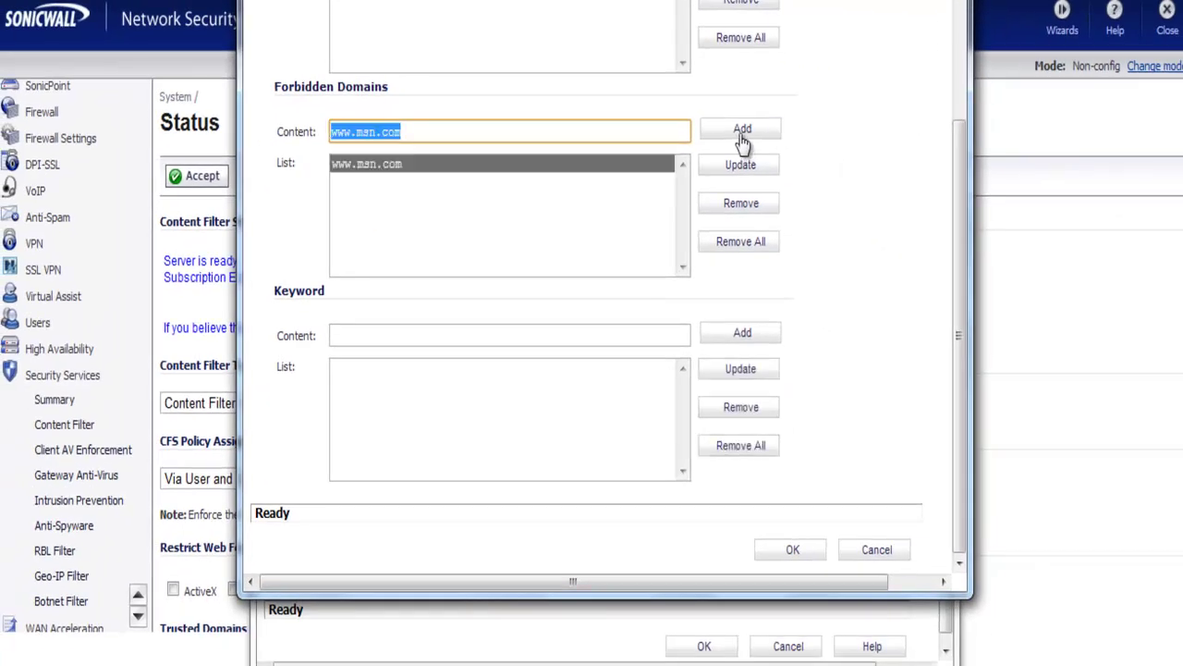
# Add the entry "sex, hot, porn" to the Default policy's keyword list and discard the policy edits
pyautogui.click(367, 337)
pyautogui.write('se')
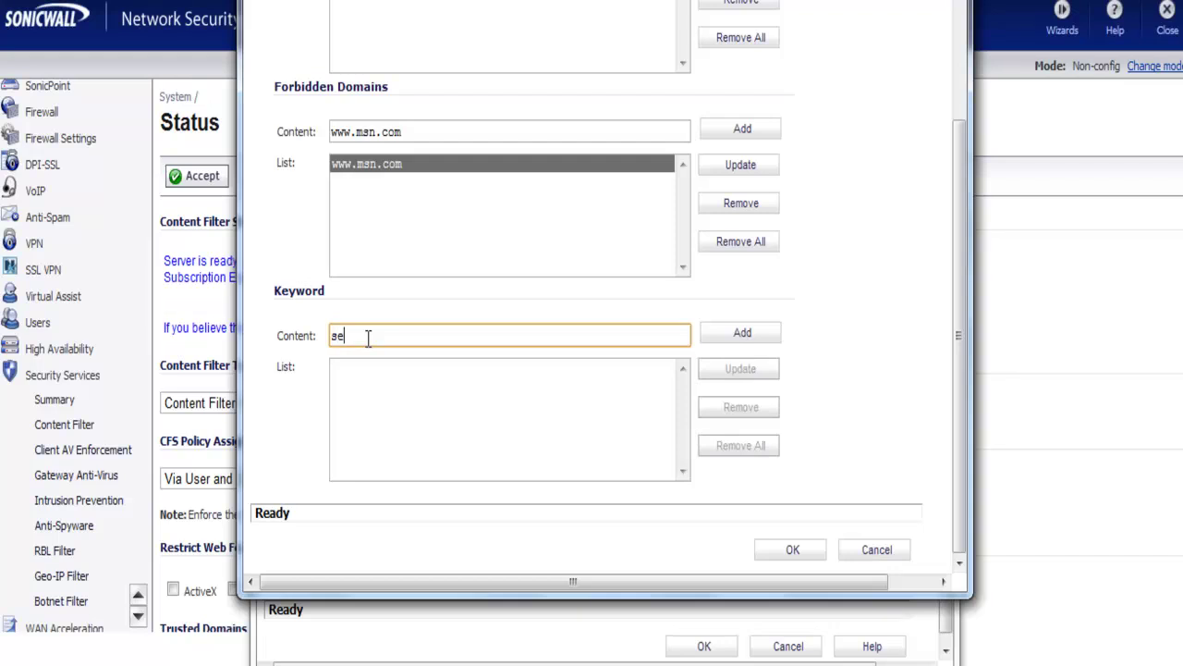
pyautogui.write('x, hot, porn')
pyautogui.click(744, 335)
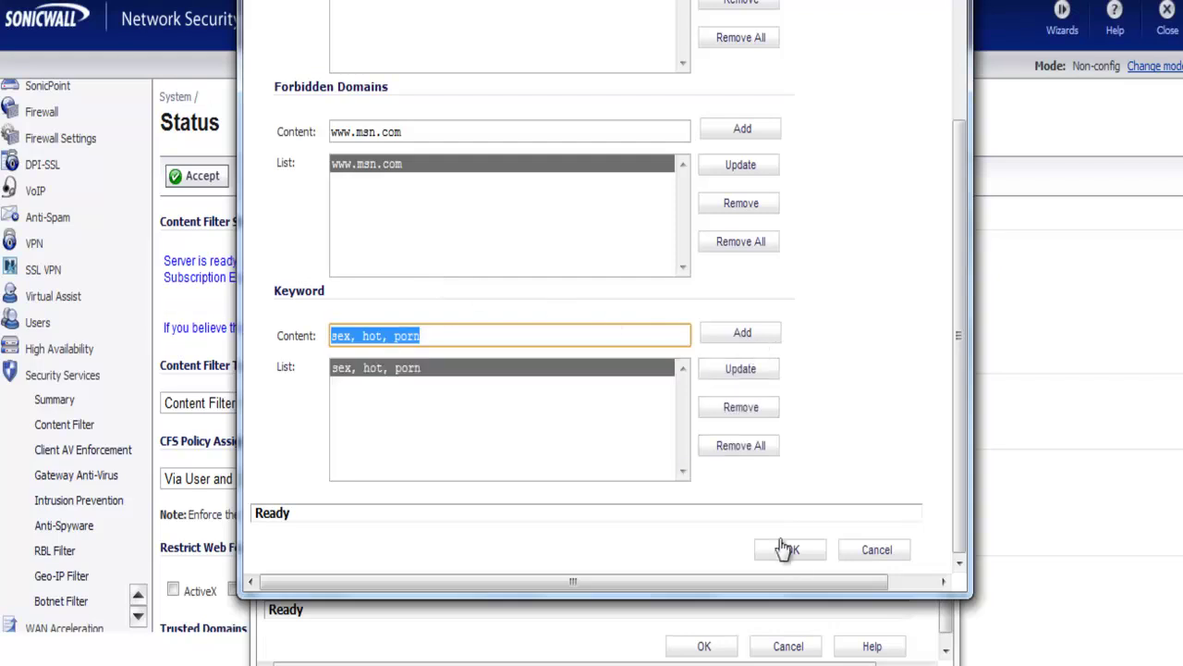
pyautogui.scroll(3, 889, 442)
pyautogui.scroll(-3, 889, 437)
pyautogui.click(873, 553)
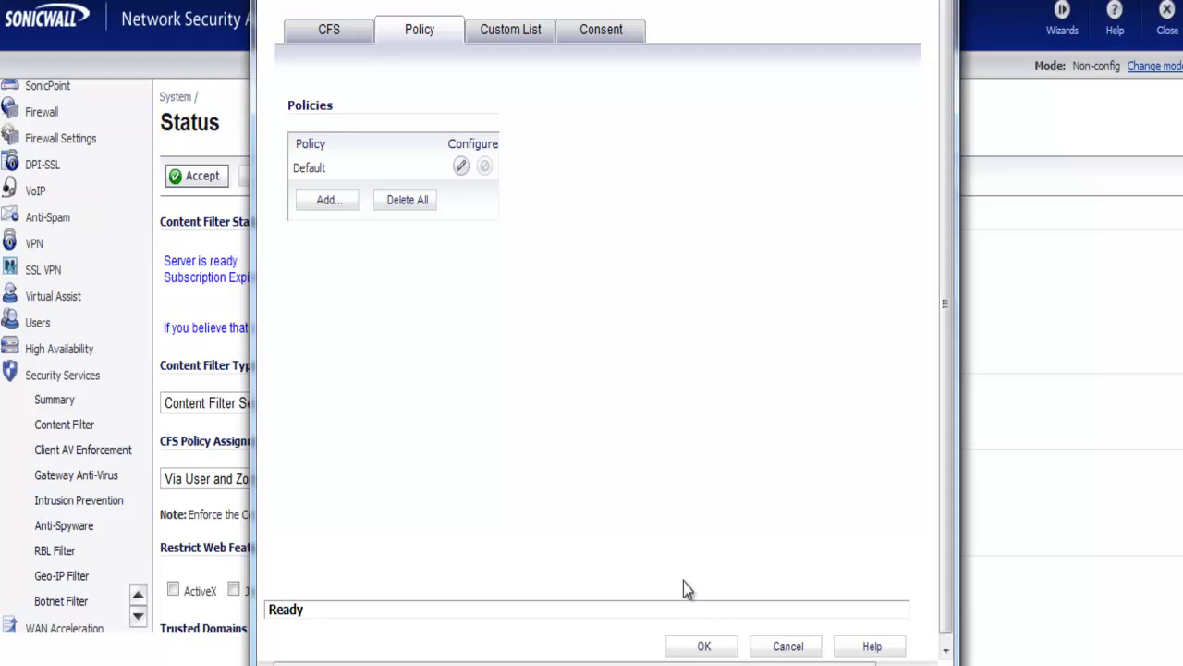
# Look at the filter service's Custom List, and in the Consent settings require consent with a maximum web usage of 15 minutes
pyautogui.click(511, 30)
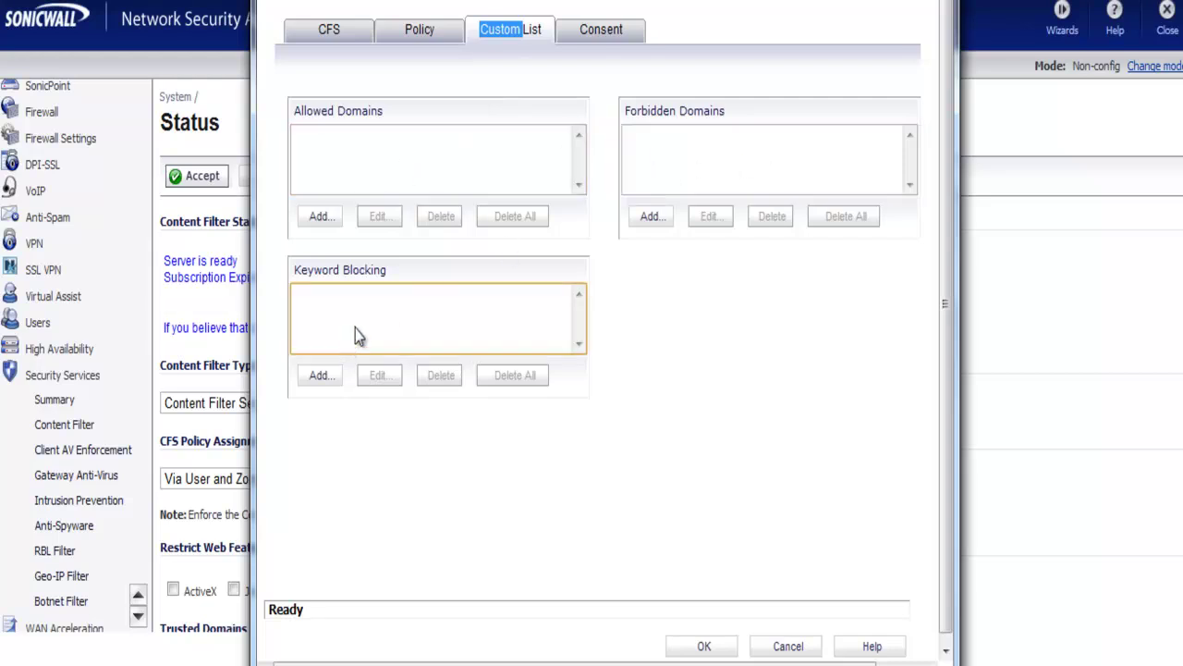
pyautogui.click(426, 143)
pyautogui.click(601, 31)
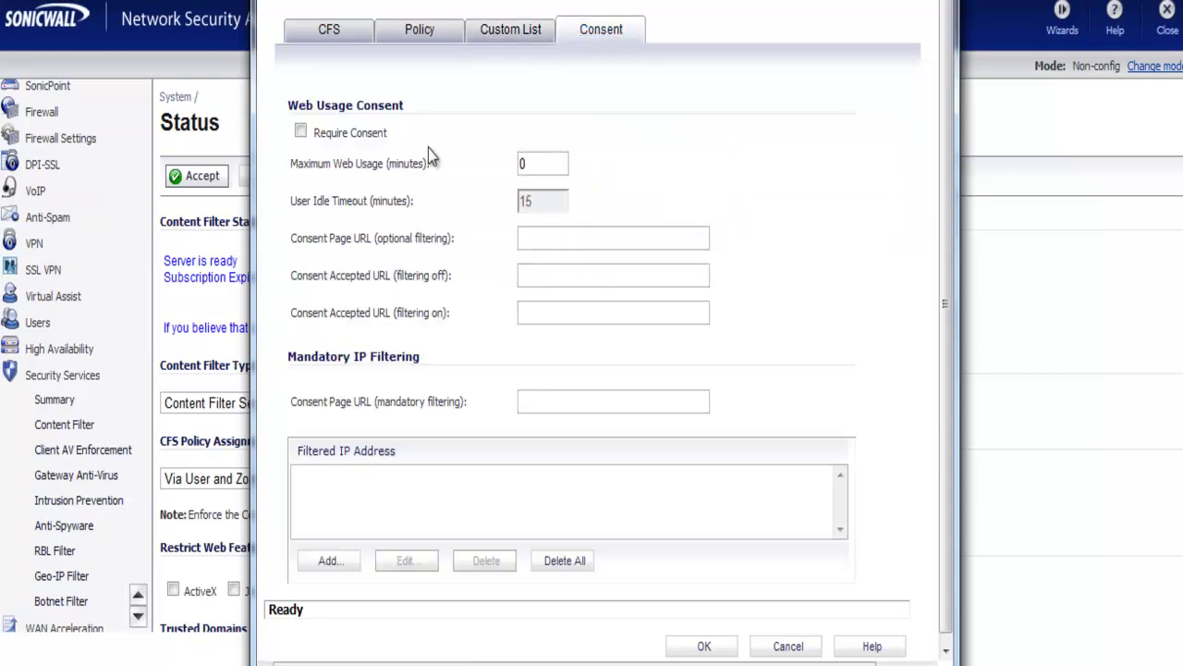
pyautogui.doubleClick(543, 164)
pyautogui.write('10')
pyautogui.press('BackSpace')
pyautogui.write('5')
pyautogui.click(543, 238)
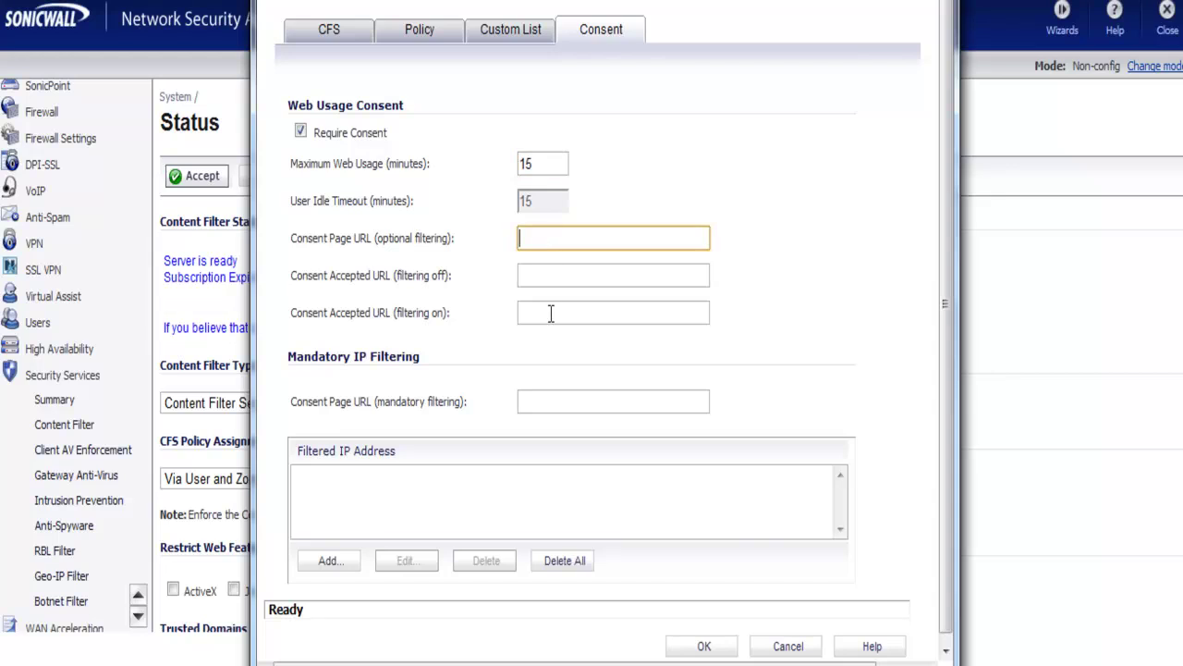
pyautogui.click(425, 511)
pyautogui.scroll(-1, 425, 511)
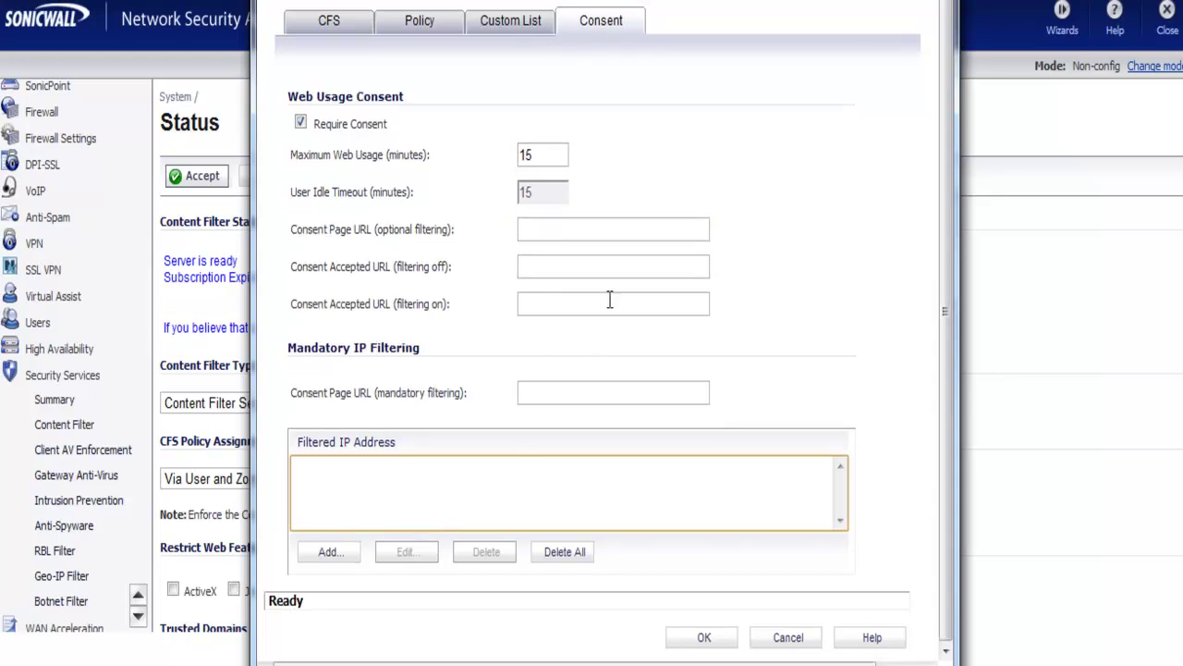
pyautogui.scroll(1, 610, 299)
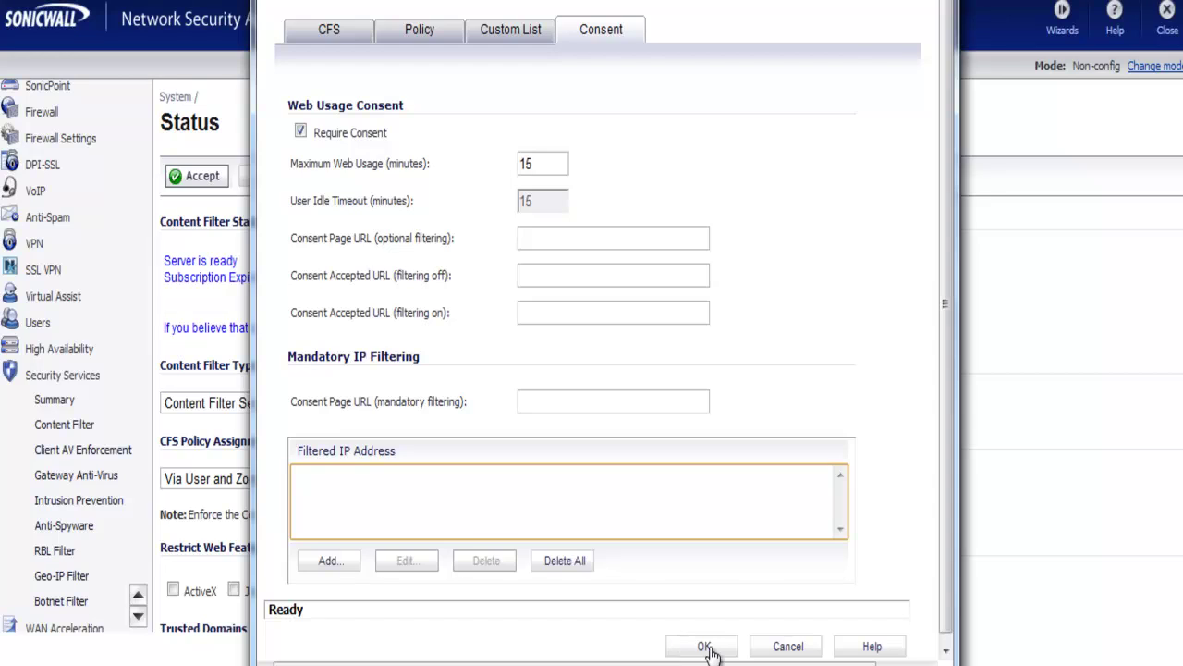
# Revisit the Custom List, Policy and CFS settings and close the filter configuration without saving
pyautogui.click(439, 29)
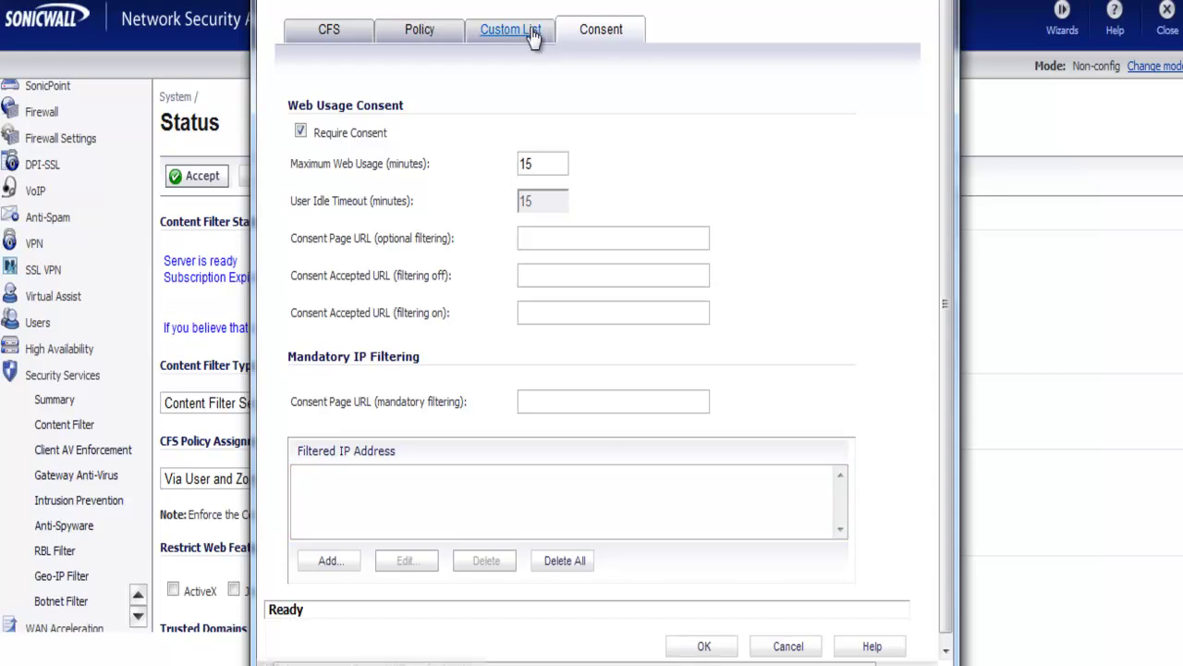
pyautogui.click(540, 35)
pyautogui.click(427, 31)
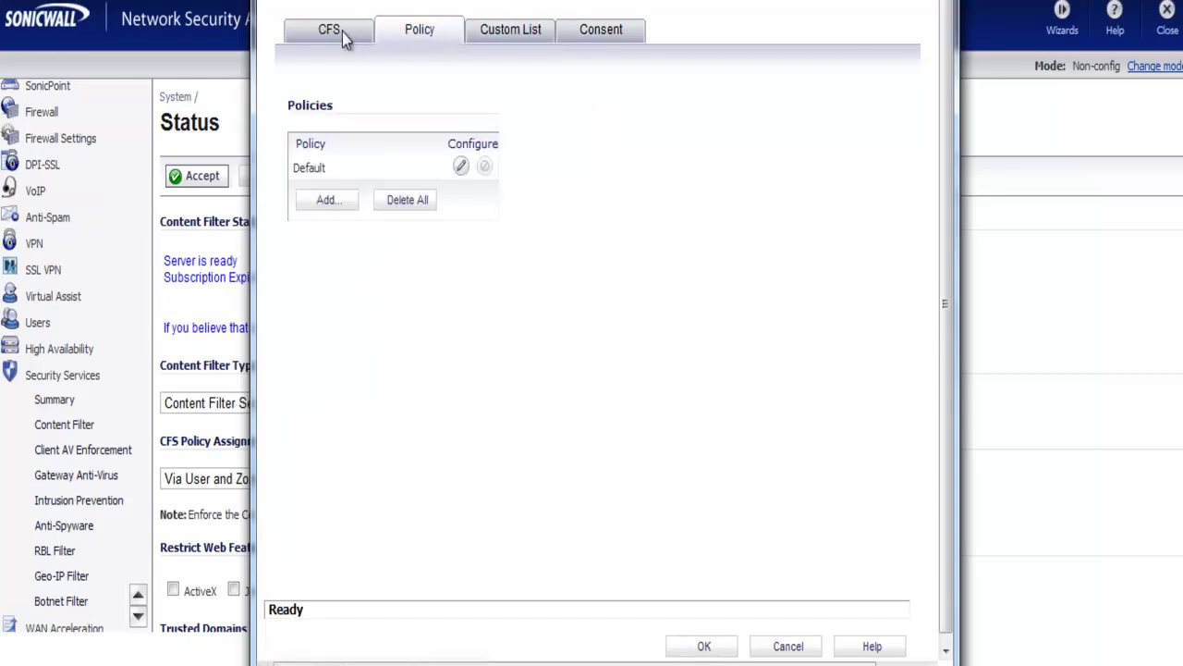
pyautogui.click(340, 33)
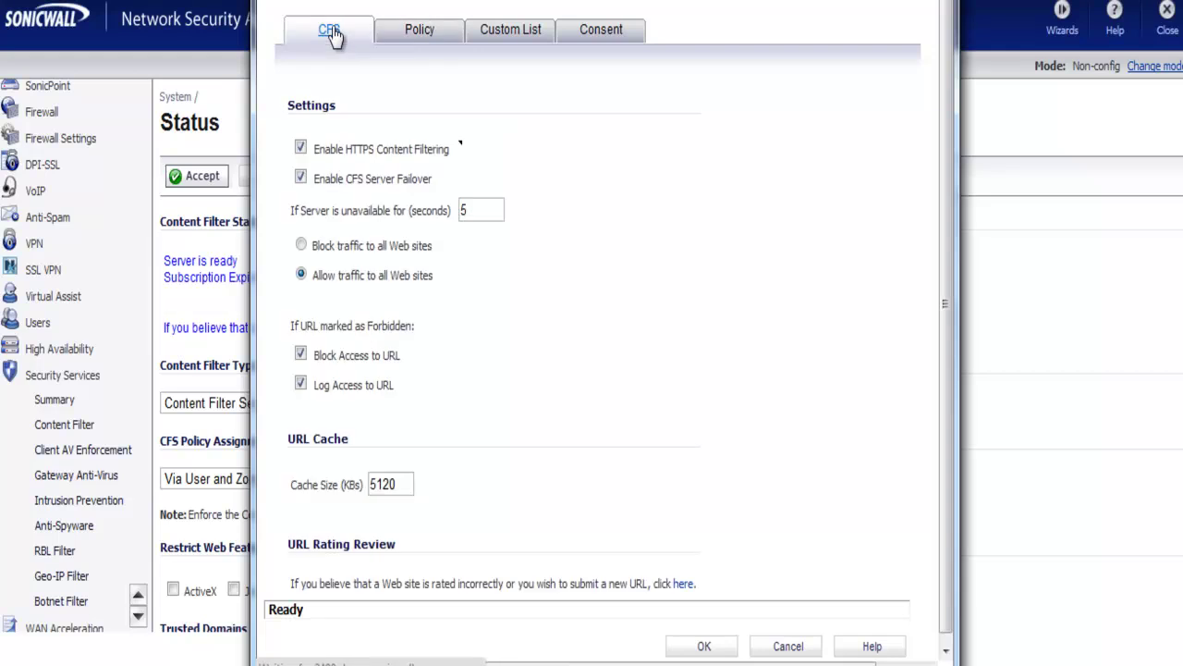
pyautogui.click(789, 646)
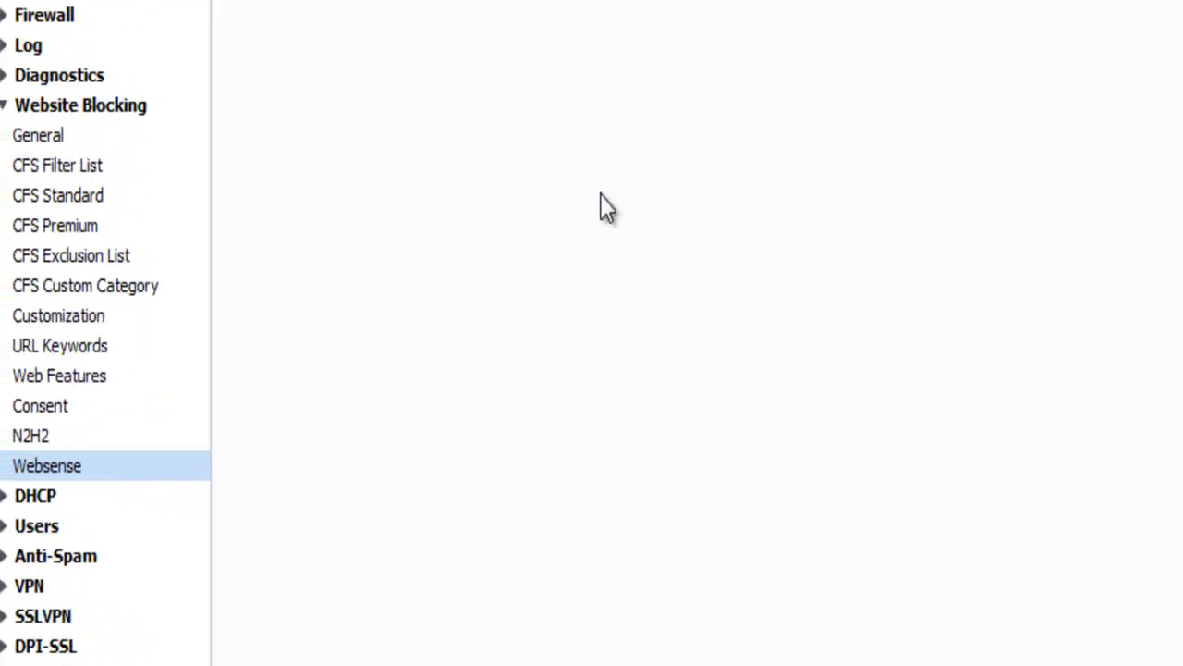
# Switch to the management console's Website Blocking section and open its CFS Standard and CFS Filter List pages
pyautogui.click(48, 196)
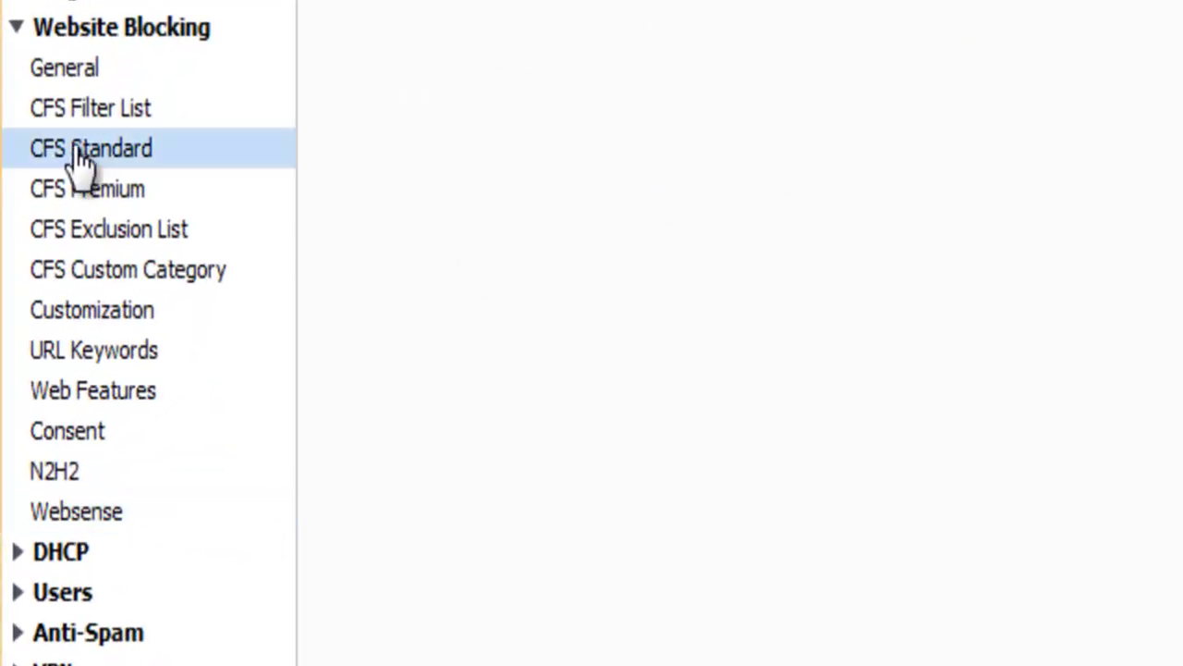
pyautogui.click(93, 109)
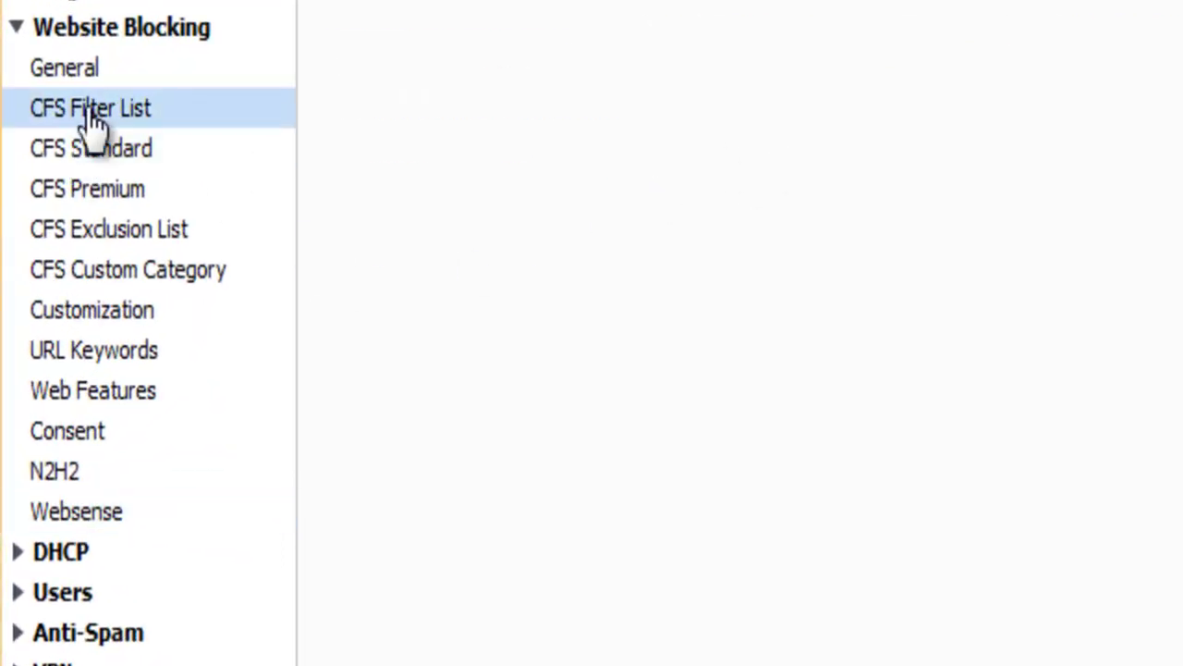